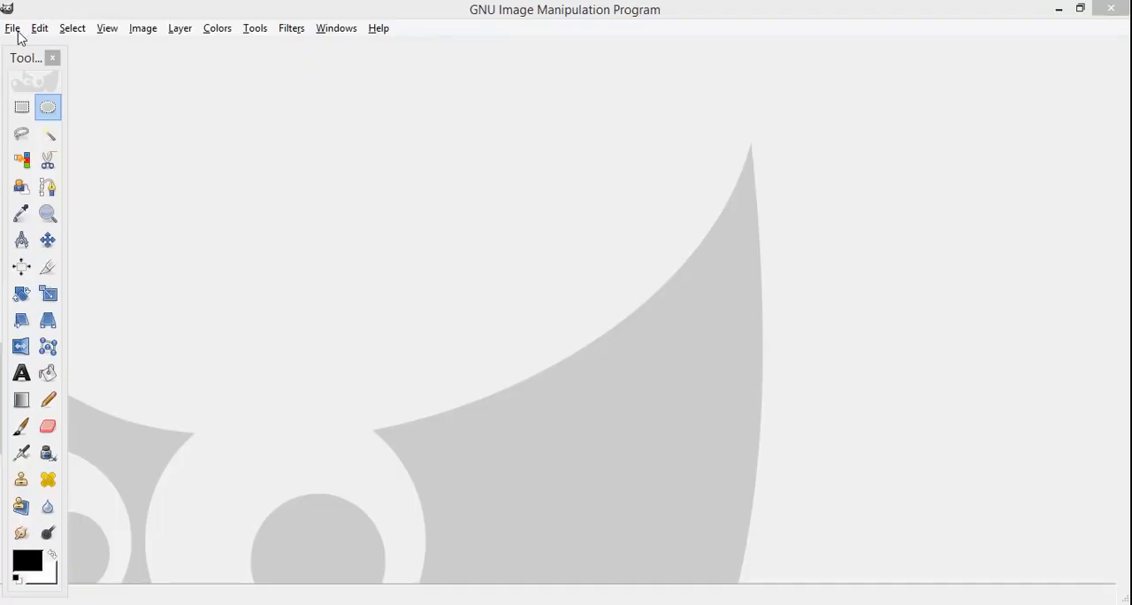
# Step: Set up a new image from the 1024x768 template and expand its advanced options
pyautogui.click(14, 29)
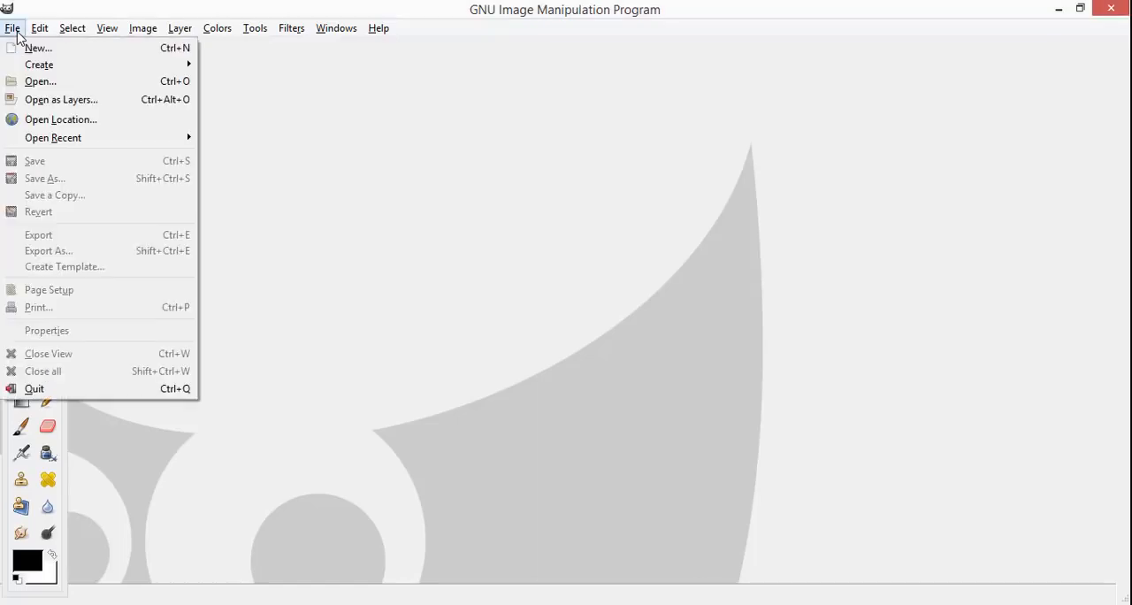
pyautogui.click(37, 47)
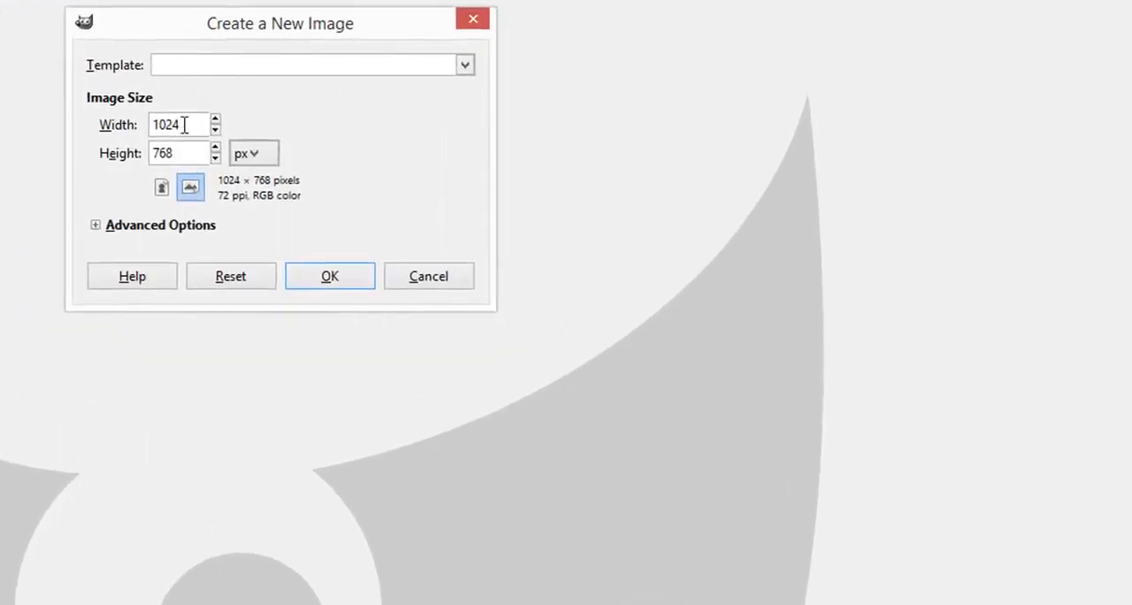
pyautogui.click(465, 66)
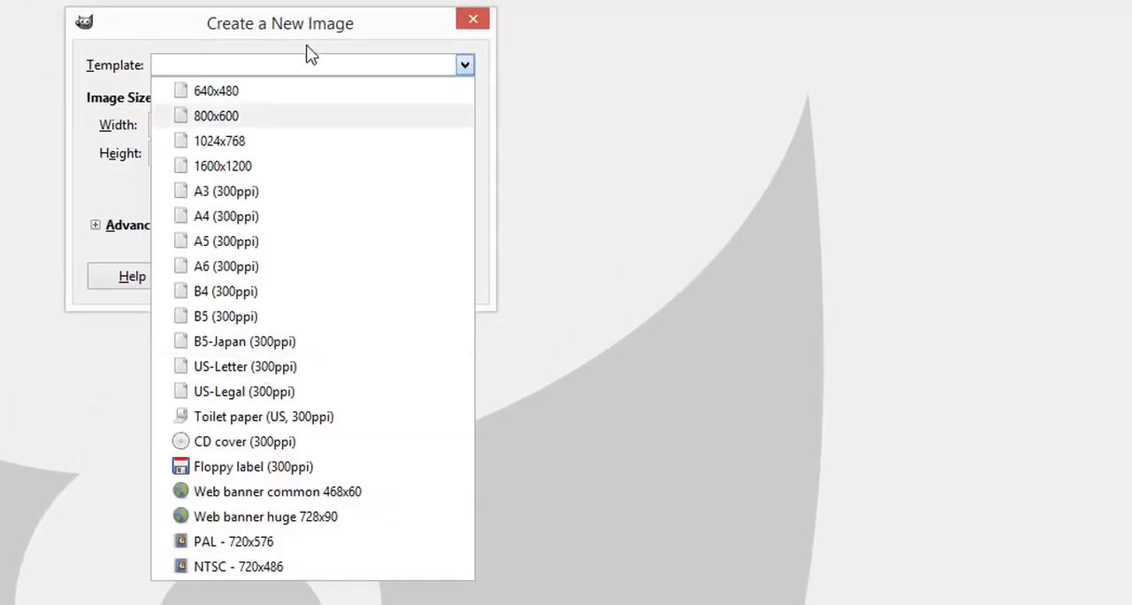
pyautogui.click(243, 143)
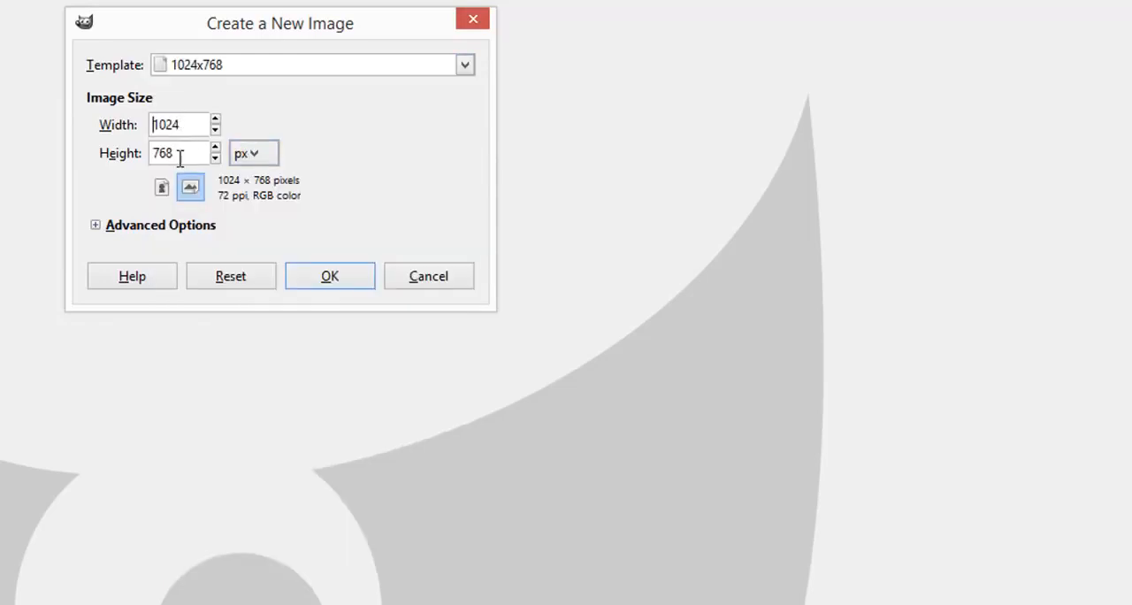
pyautogui.click(101, 228)
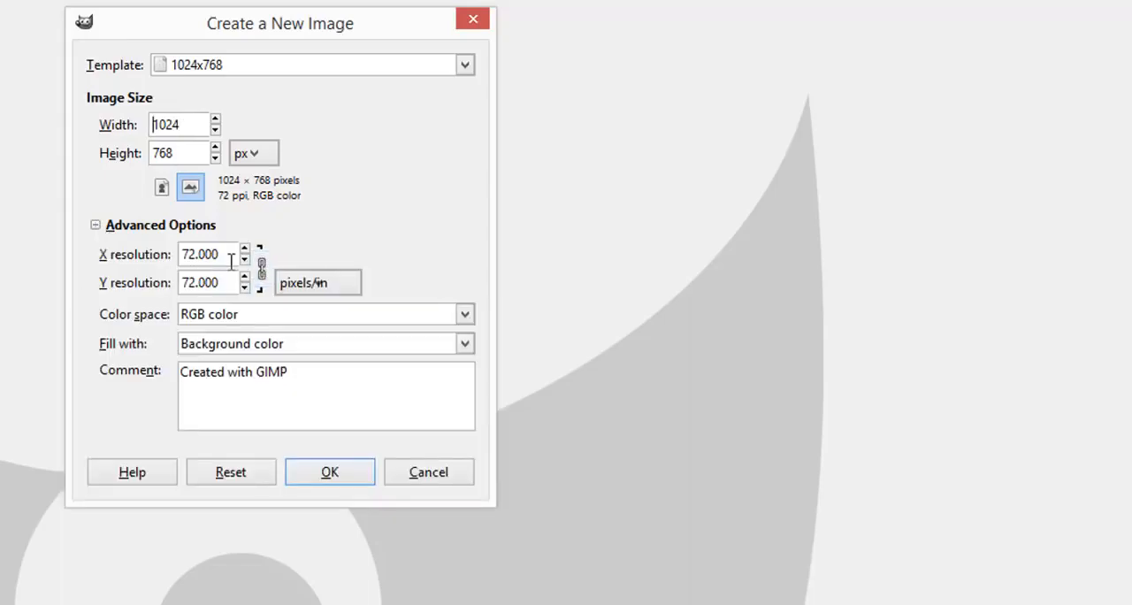
# Step: Try the Grayscale color space for the new image and return it to RGB color
pyautogui.click(343, 283)
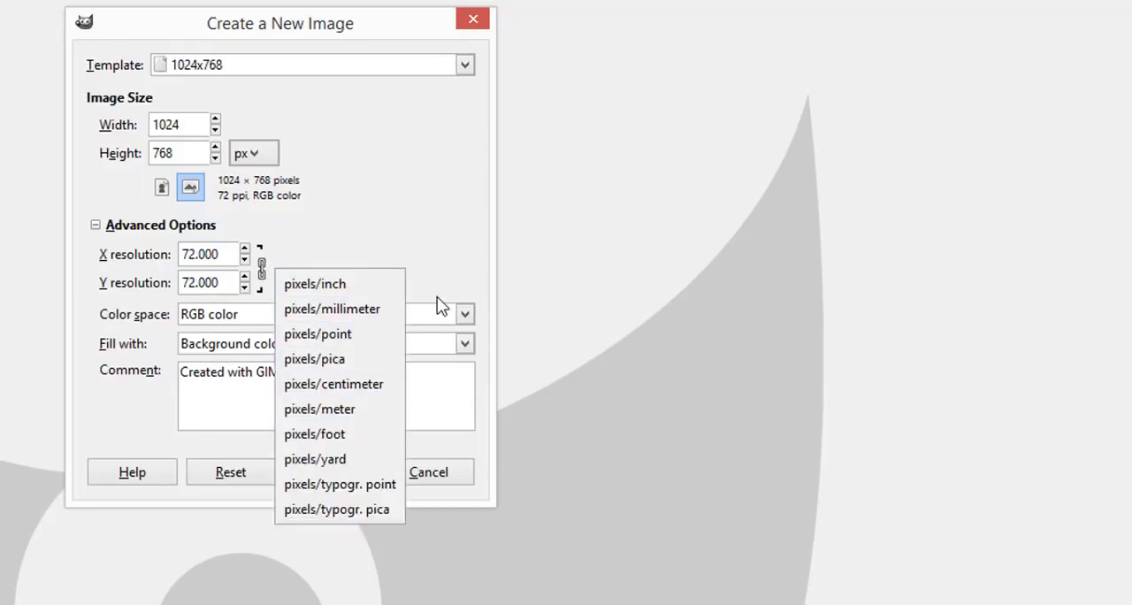
pyautogui.click(443, 189)
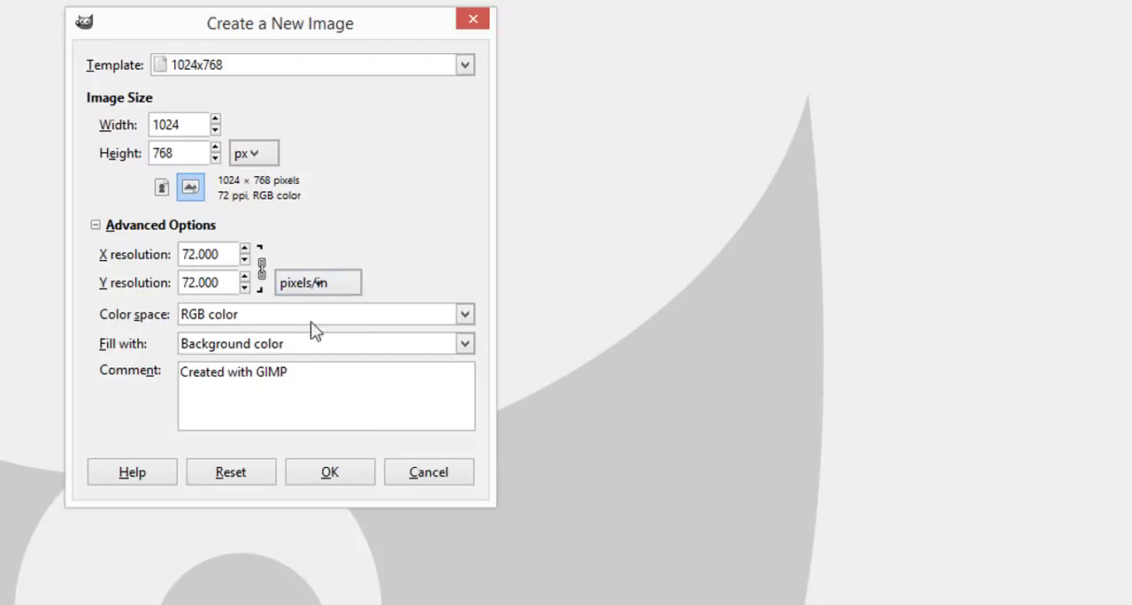
pyautogui.click(471, 309)
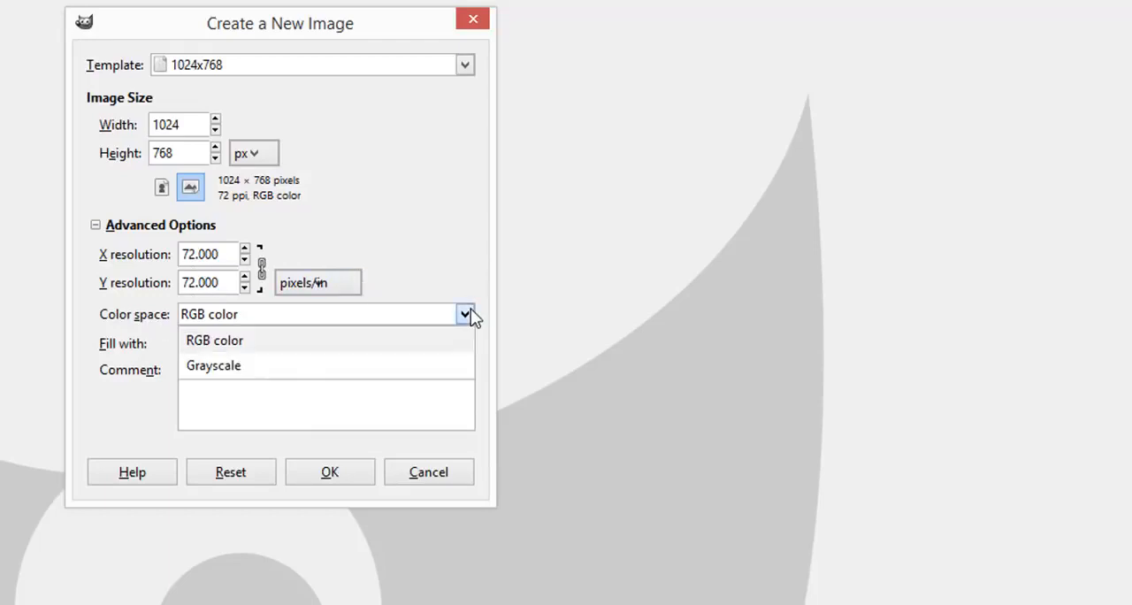
pyautogui.click(251, 376)
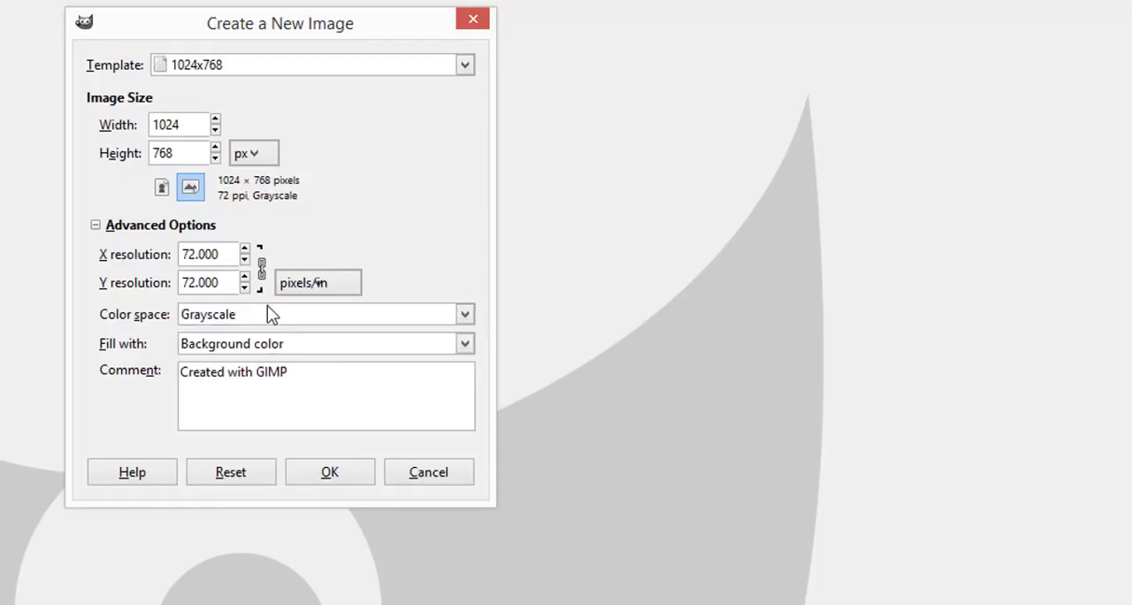
pyautogui.click(267, 314)
pyautogui.click(226, 339)
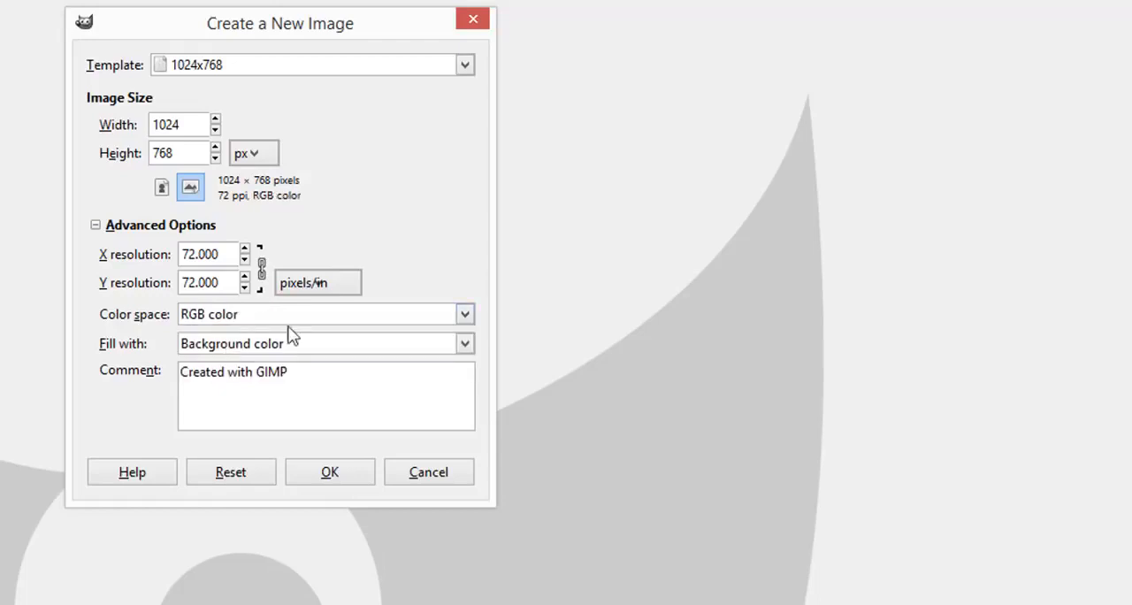
# Step: Set the new image's fill to Transparency and create the image
pyautogui.click(324, 344)
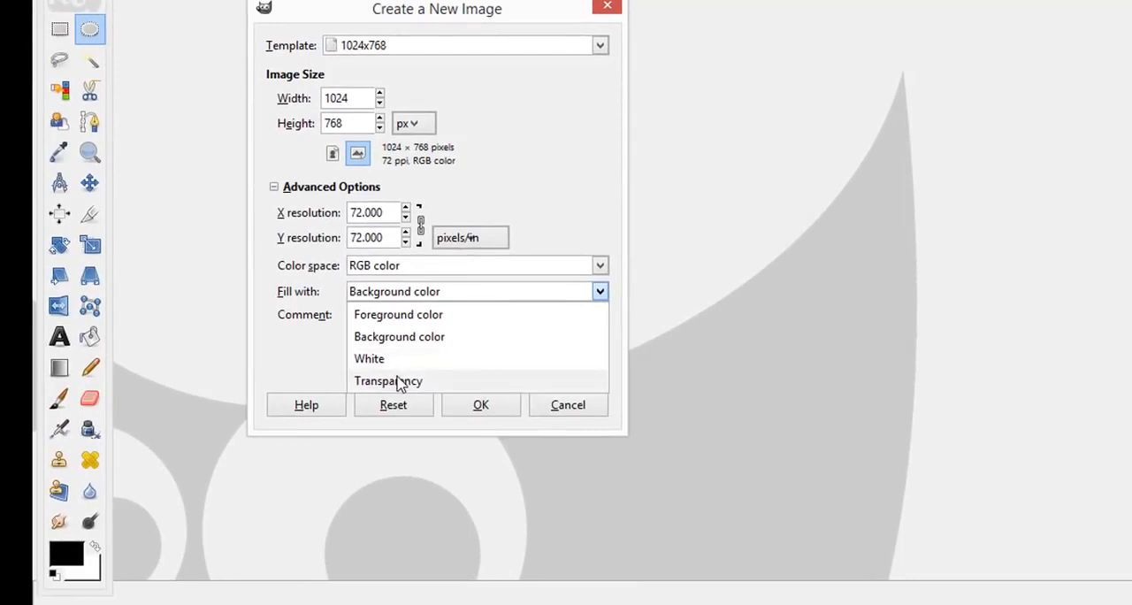
pyautogui.click(400, 383)
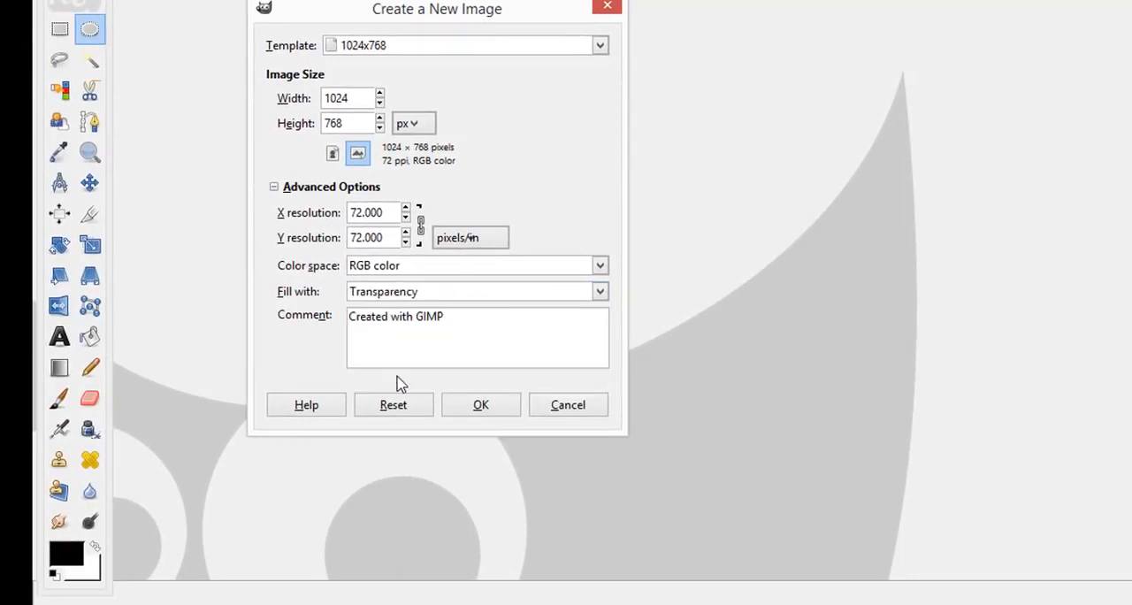
pyautogui.click(483, 406)
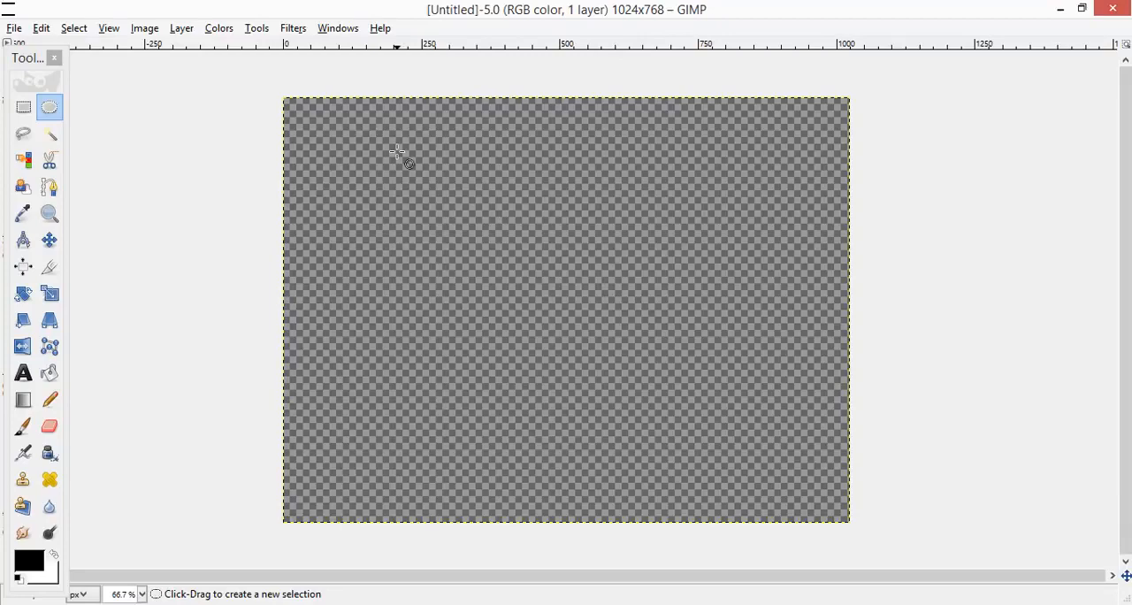
# Step: Open the Layers dialog and place it beside the canvas so the image stays clear
pyautogui.click(332, 32)
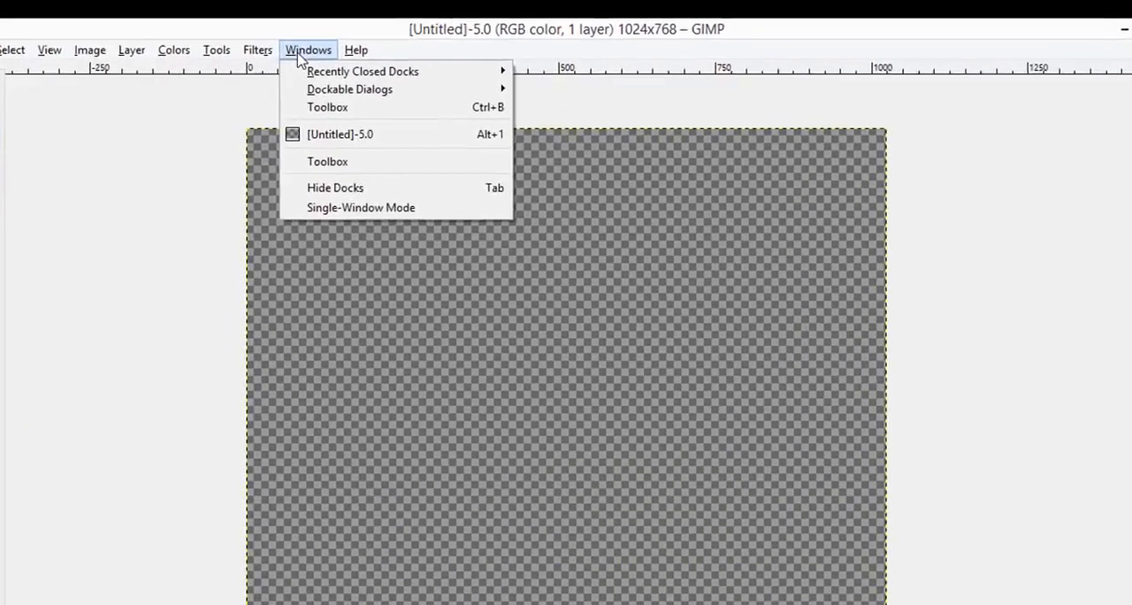
pyautogui.moveTo(343, 91)
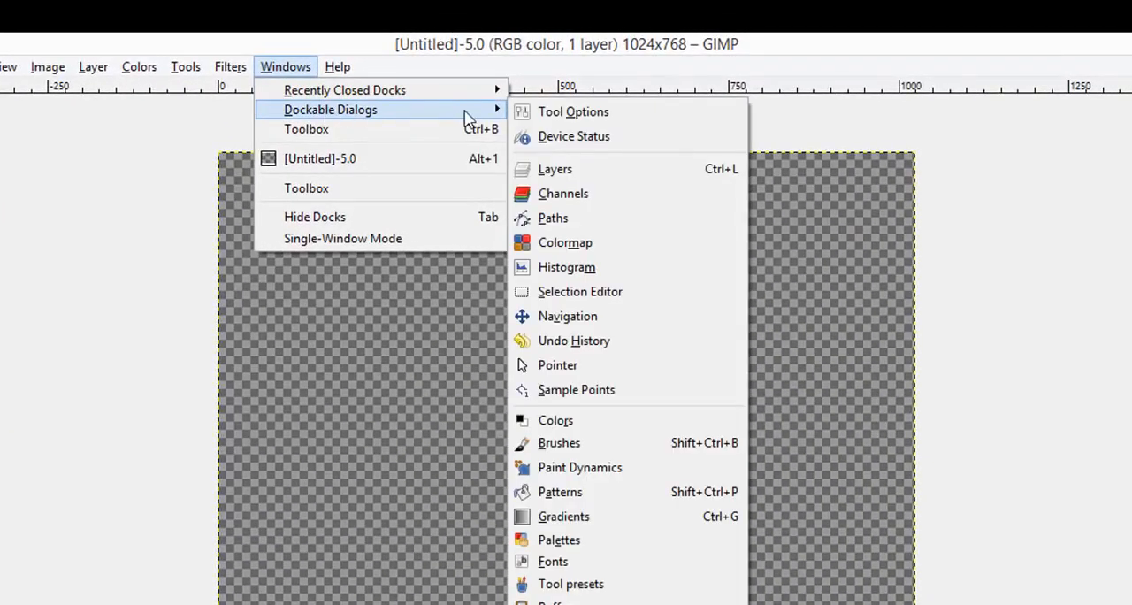
pyautogui.click(597, 172)
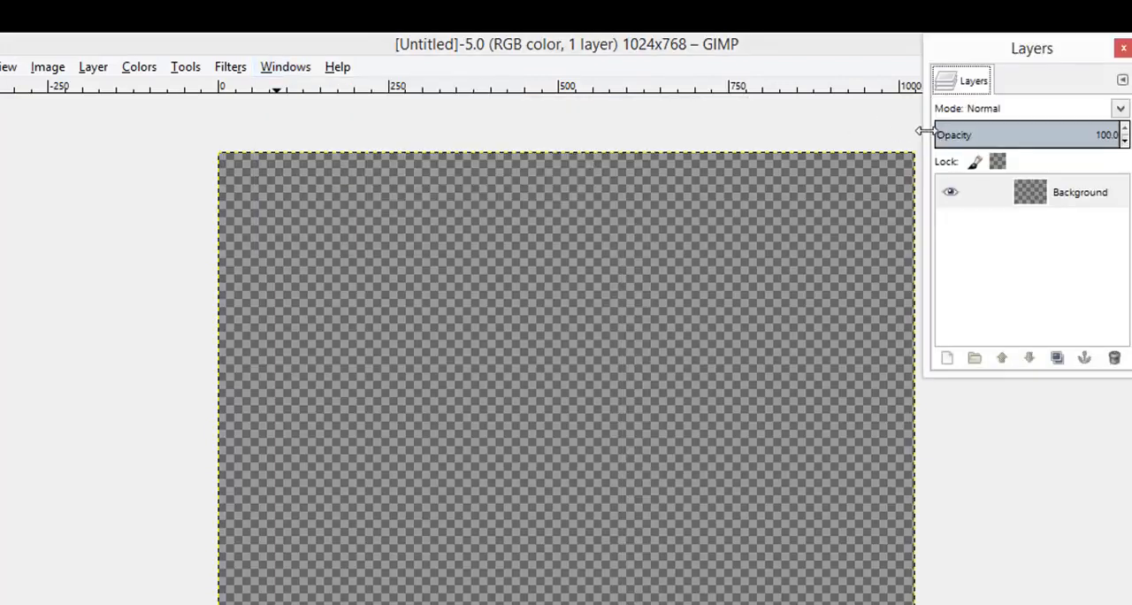
pyautogui.moveTo(1011, 51); pyautogui.dragTo(1131, 111)
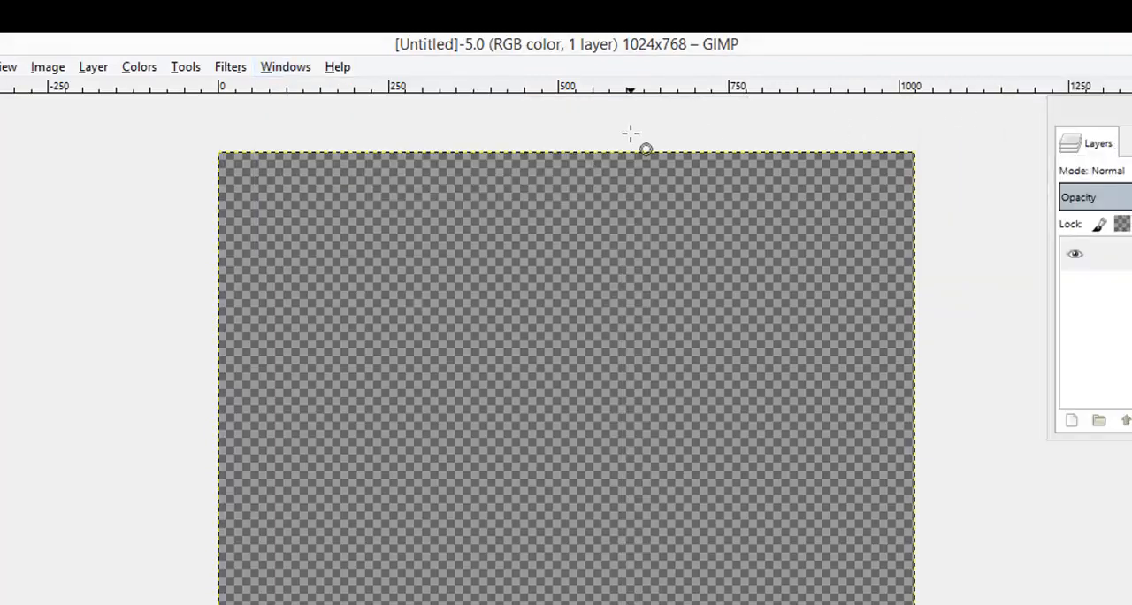
# Step: Open the Paths dialog and place it below the Layers dialog beside the canvas
pyautogui.click(286, 67)
pyautogui.moveTo(419, 118)
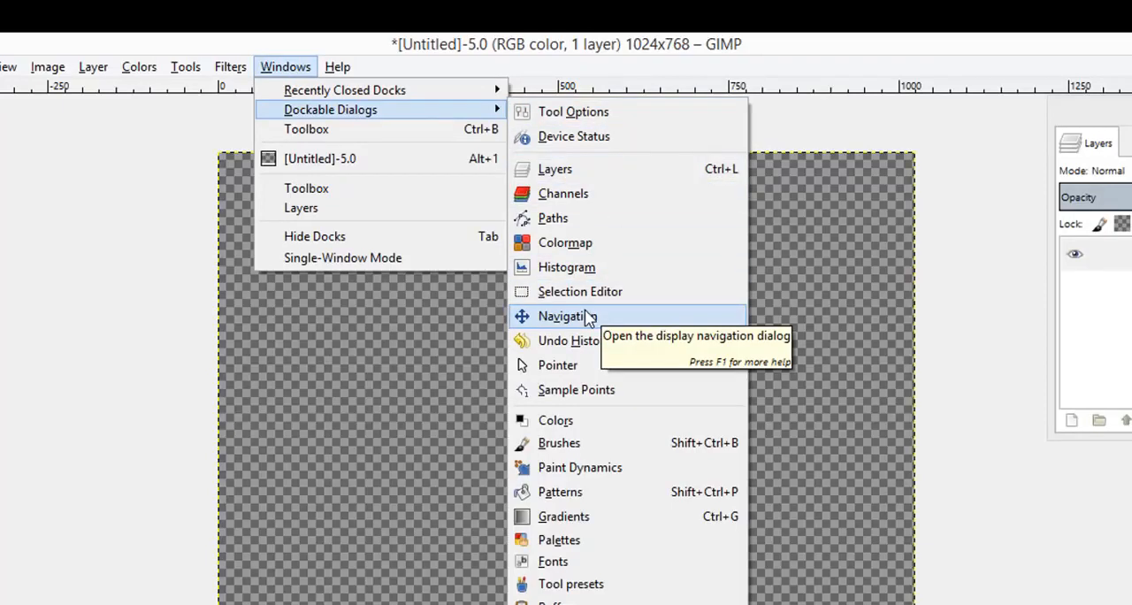
pyautogui.click(584, 223)
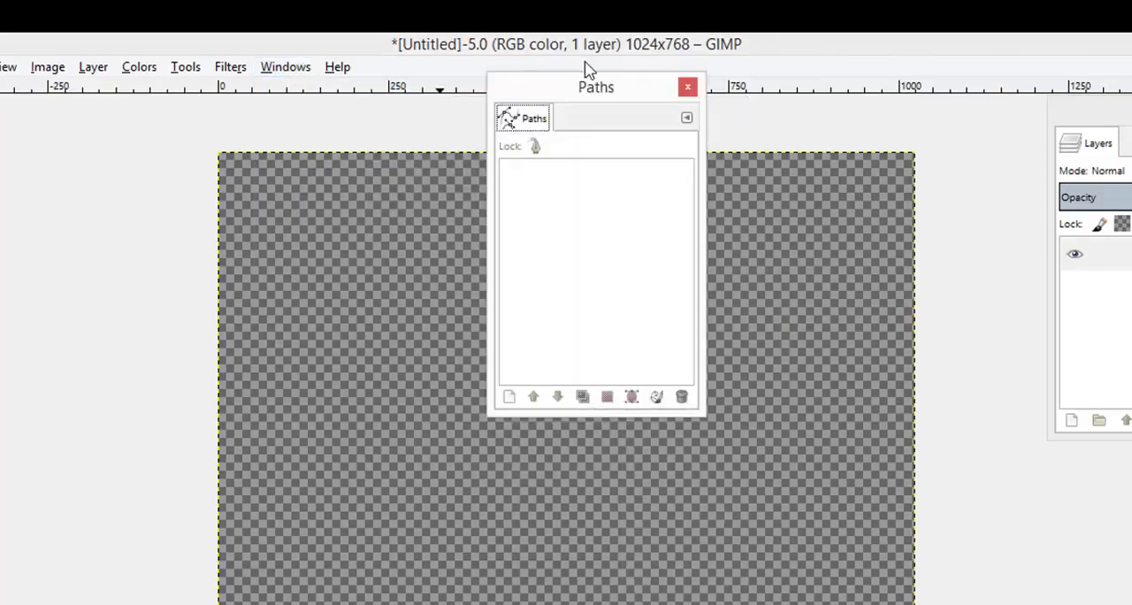
pyautogui.moveTo(580, 91); pyautogui.dragTo(1029, 344)
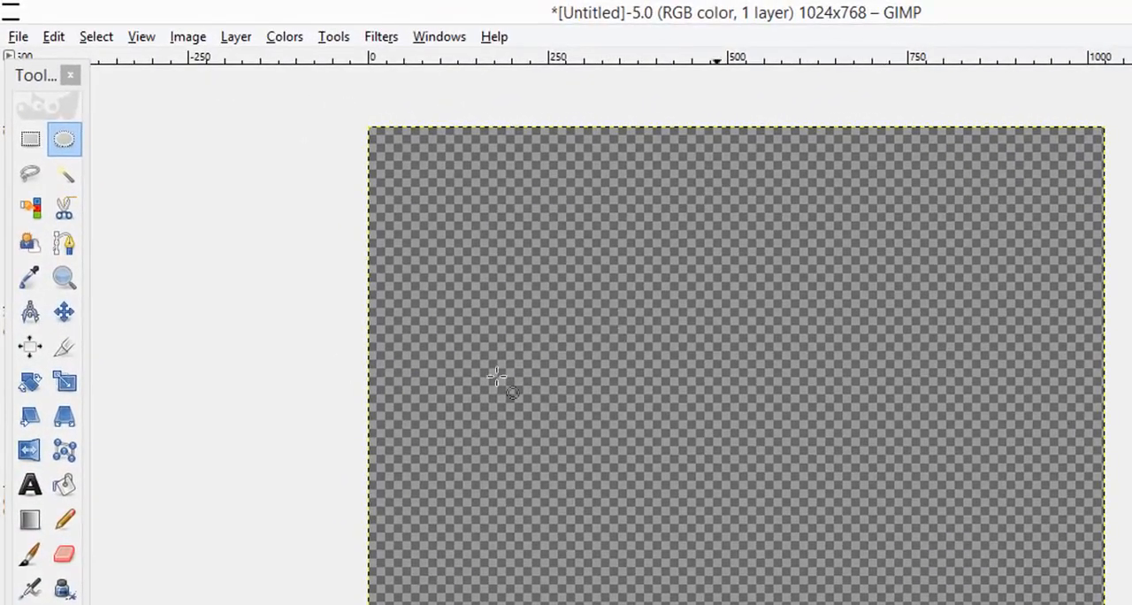
# Step: Add a horizontal guide by percent at the 50% position of the image
pyautogui.click(188, 39)
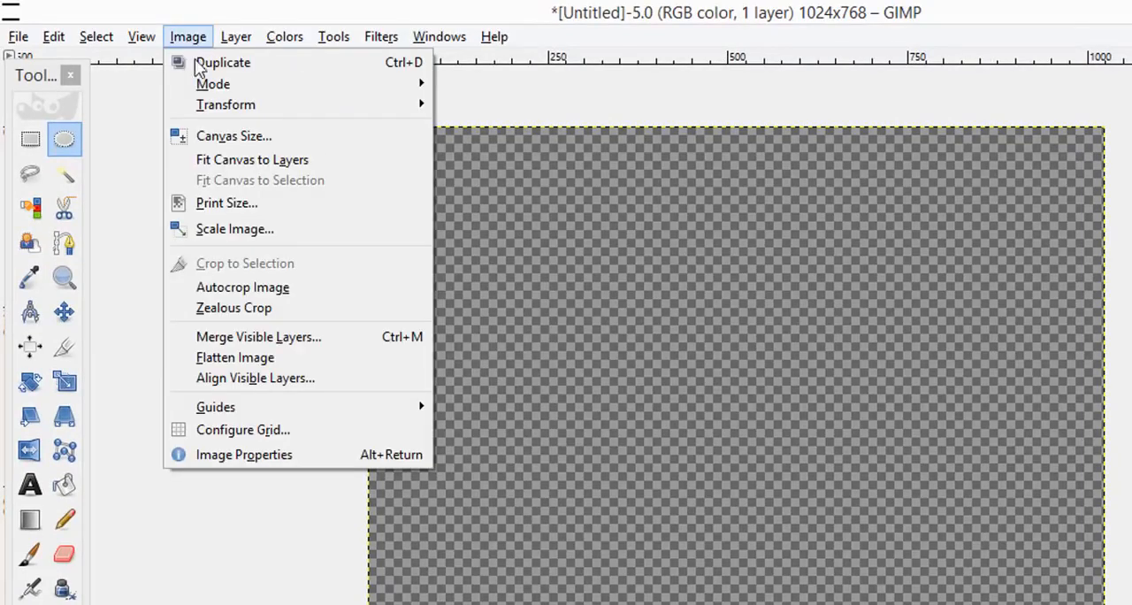
pyautogui.moveTo(324, 423)
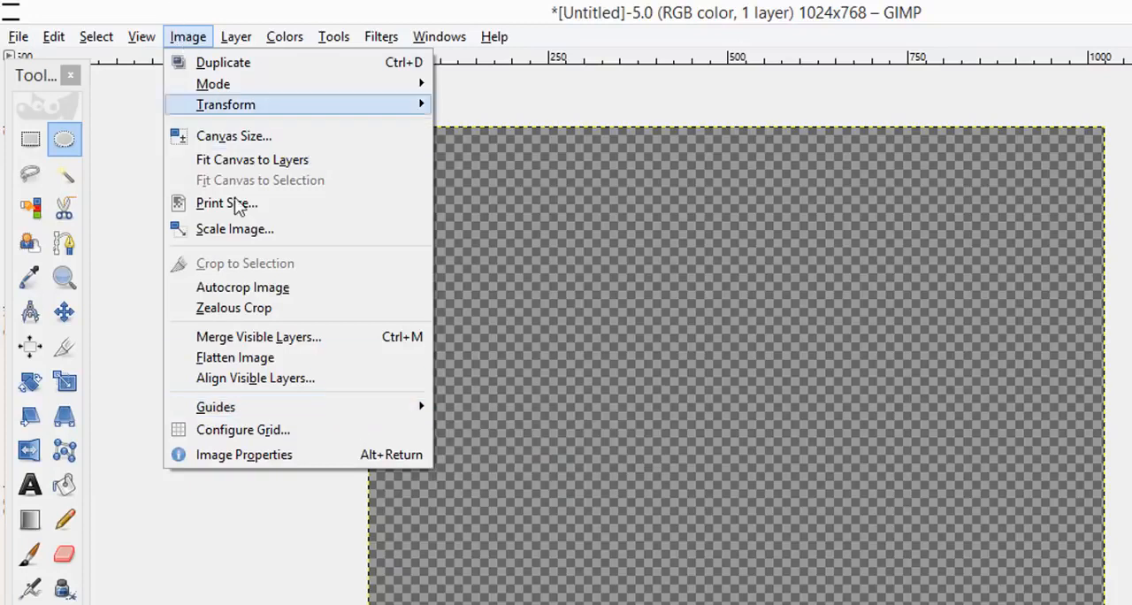
pyautogui.moveTo(353, 406)
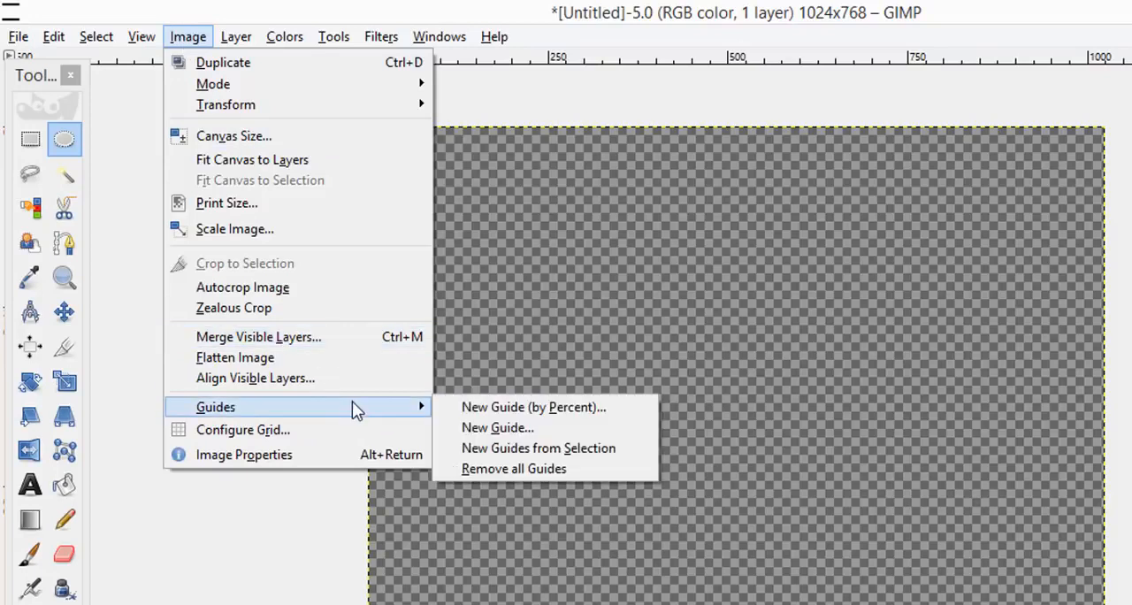
pyautogui.click(543, 412)
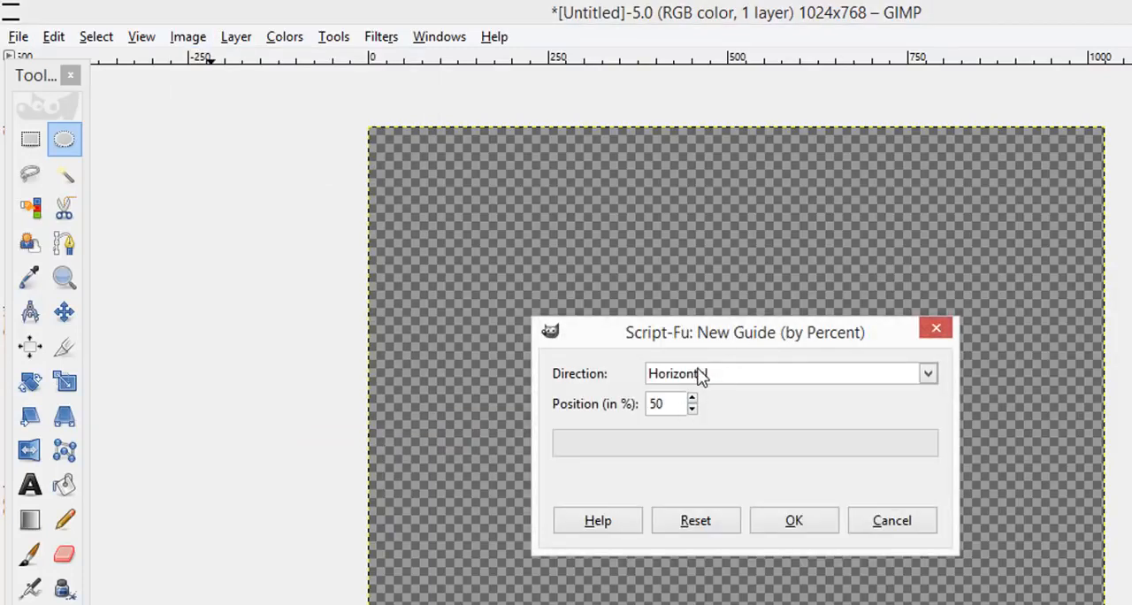
pyautogui.click(800, 529)
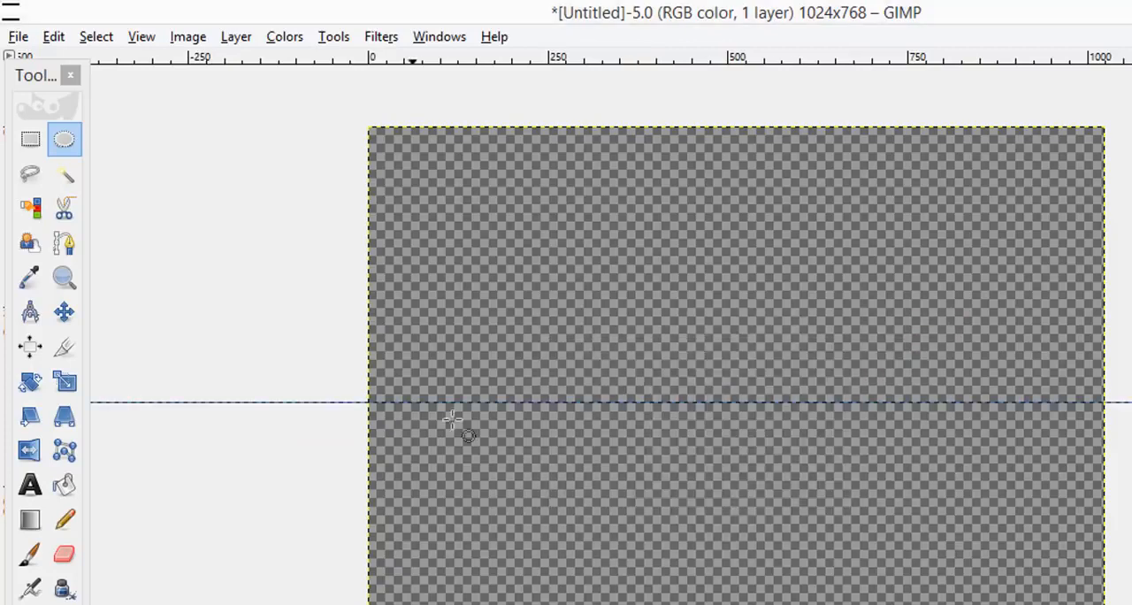
# Step: Add a vertical guide by percent at the 50% position of the image
pyautogui.click(167, 43)
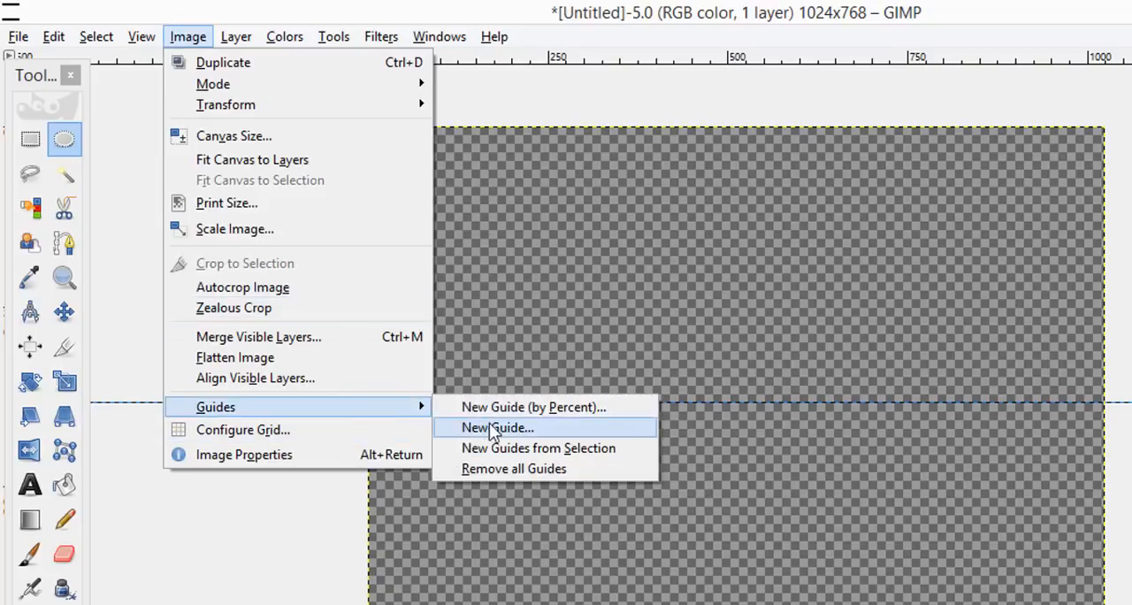
pyautogui.click(504, 403)
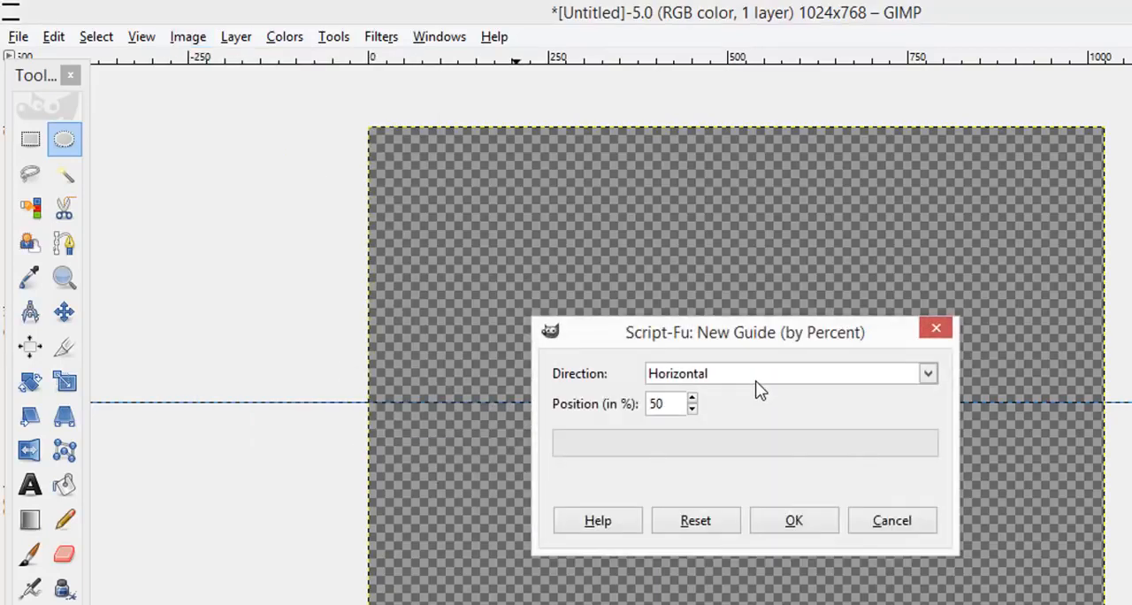
pyautogui.click(754, 377)
pyautogui.click(750, 424)
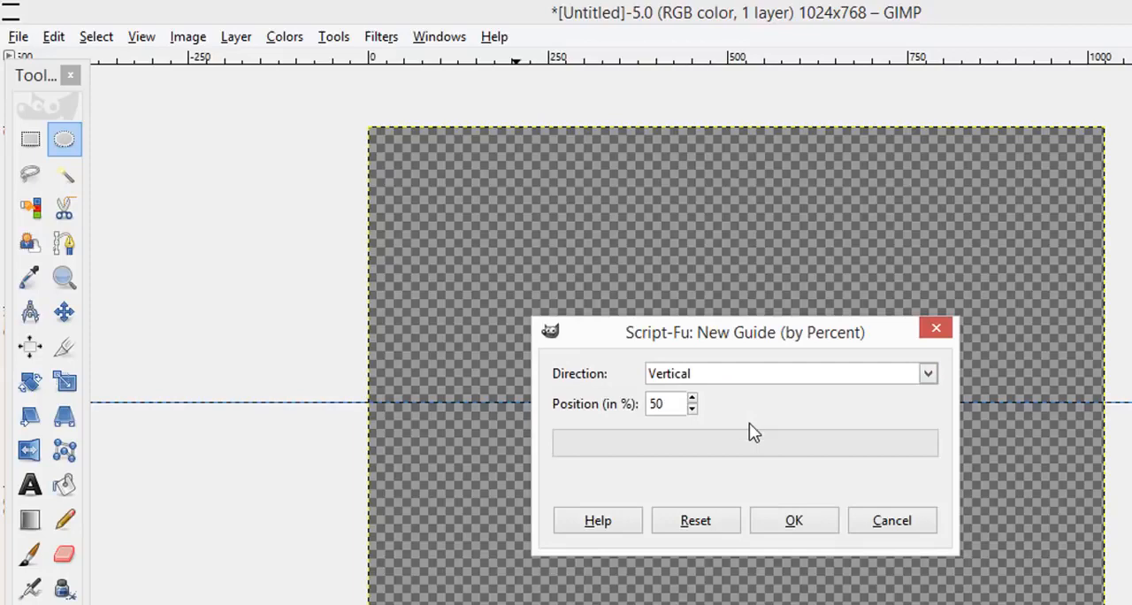
pyautogui.click(766, 519)
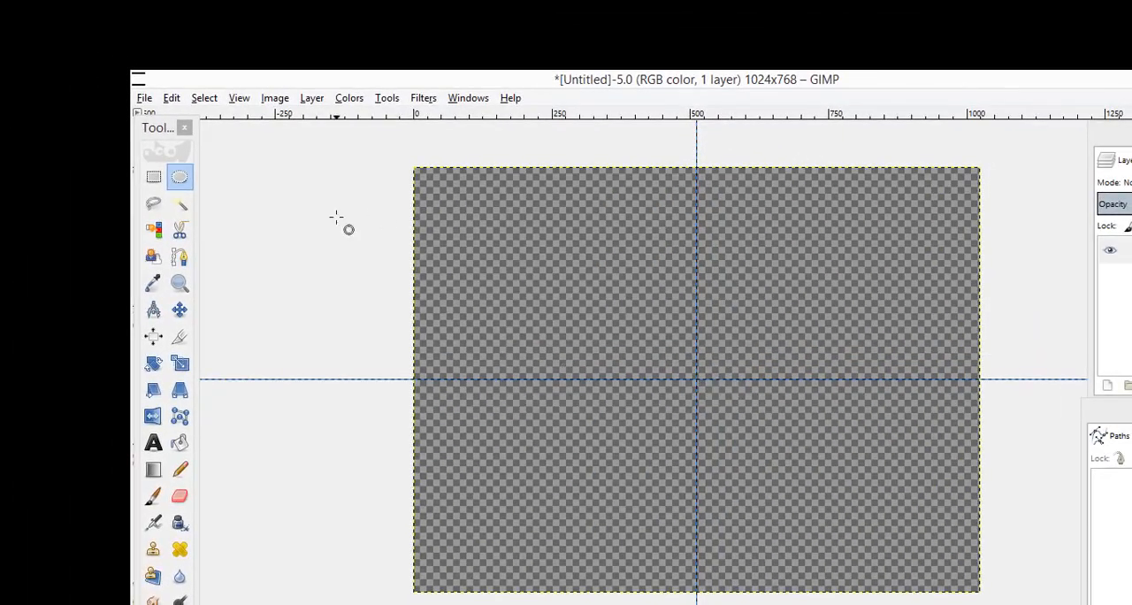
# Step: Draw a 390x390 px elliptical selection and move it over the canvas's left edge
pyautogui.click(179, 178)
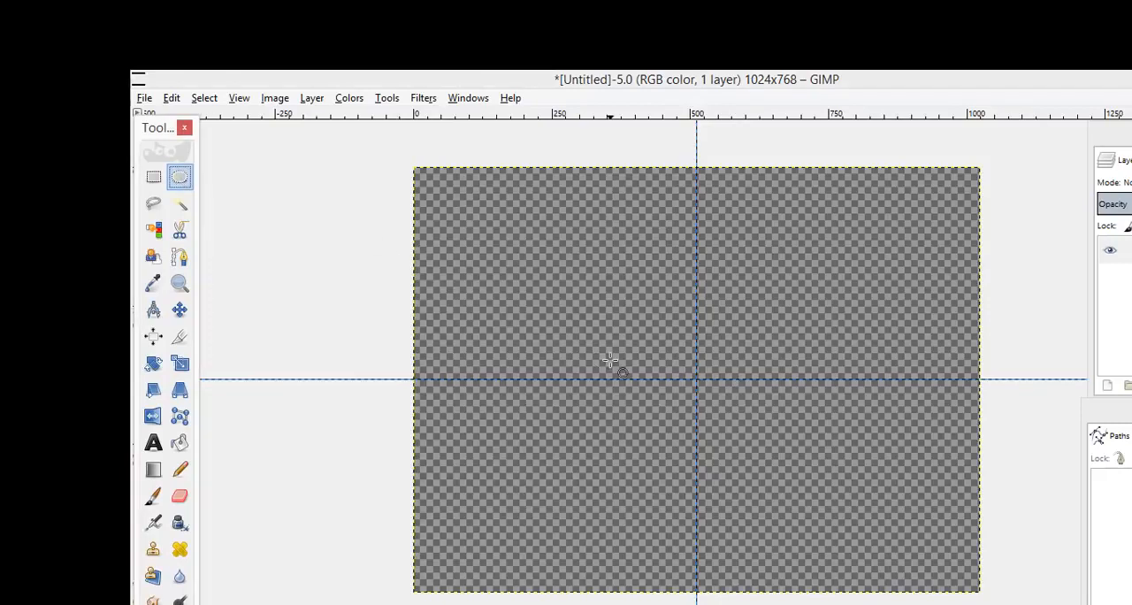
pyautogui.moveTo(585, 298); pyautogui.dragTo(766, 474)
pyautogui.moveTo(760, 437); pyautogui.dragTo(491, 308)
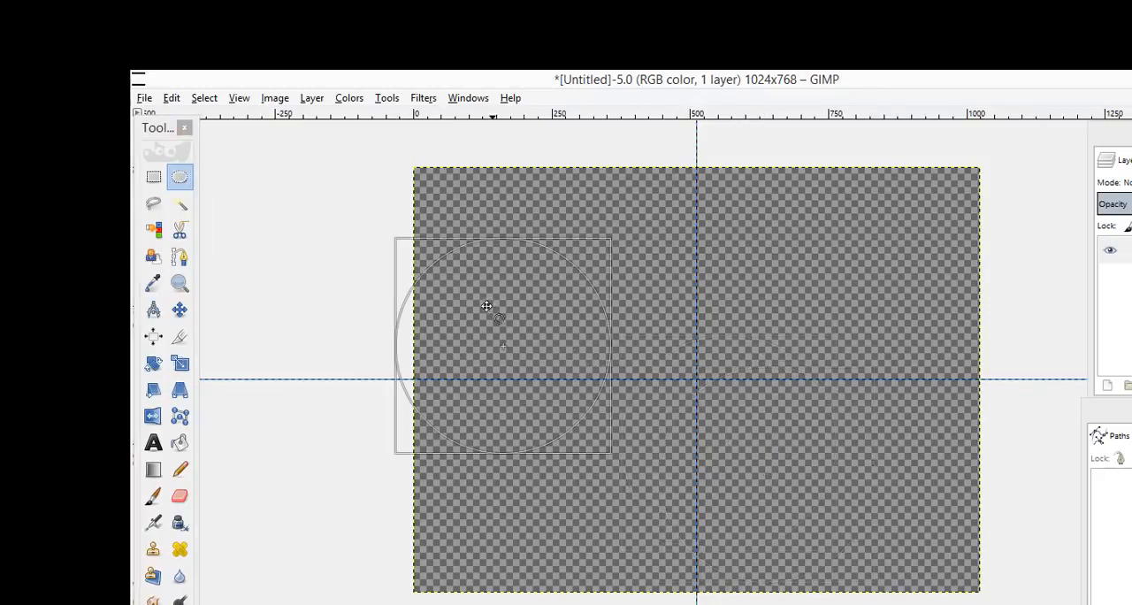
# Step: Show the Ellipse Select tool options over the canvas and turn off the fixed size constraint
pyautogui.click(179, 178)
pyautogui.doubleClick(180, 178)
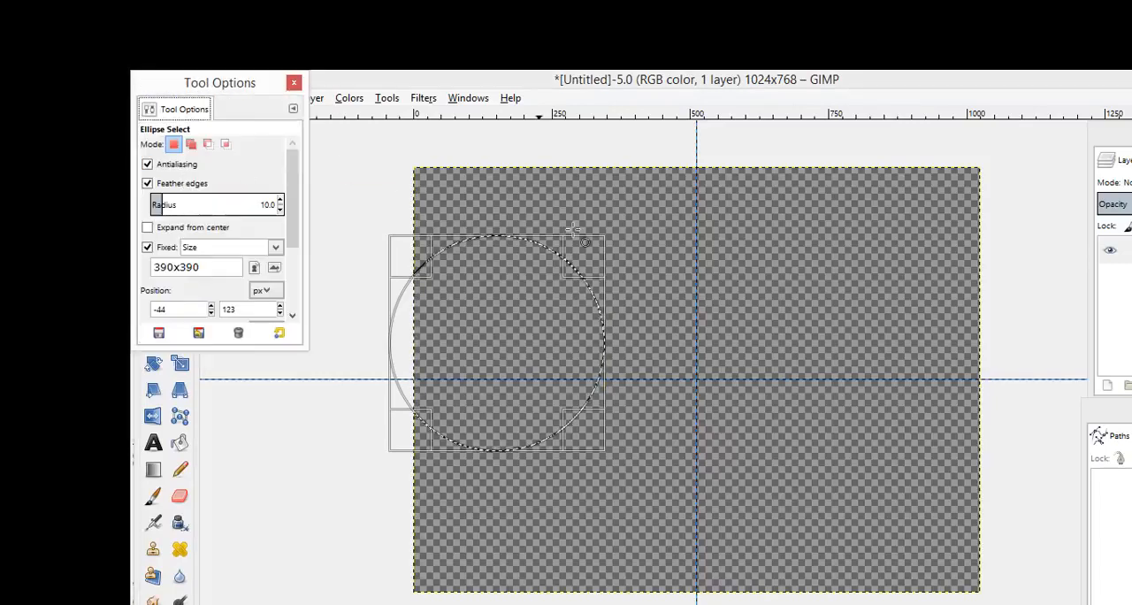
pyautogui.moveTo(230, 88); pyautogui.dragTo(870, 174)
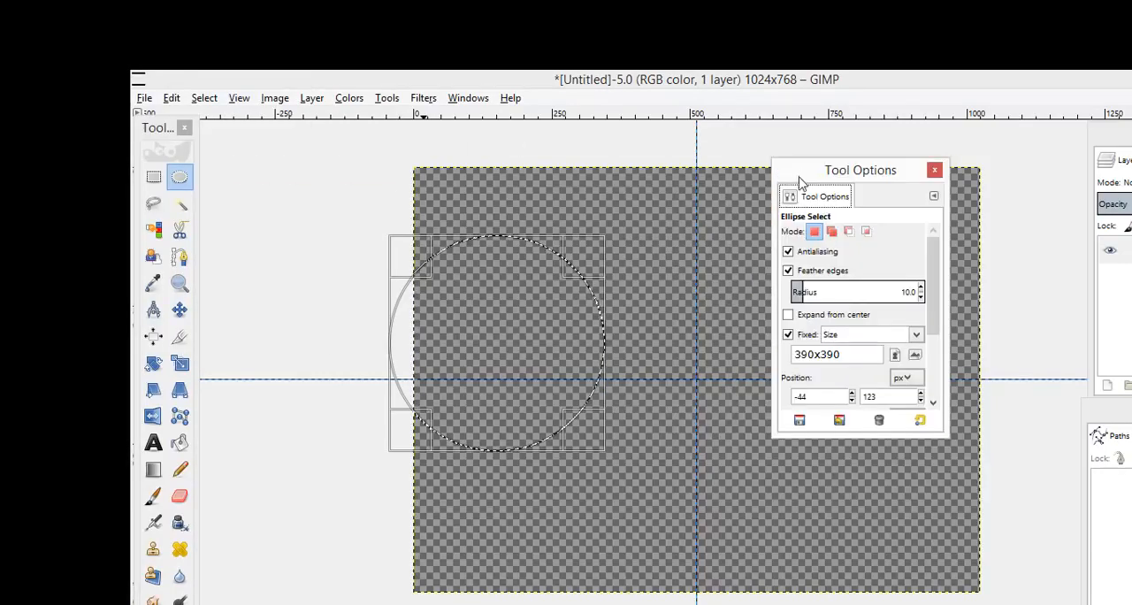
pyautogui.click(788, 335)
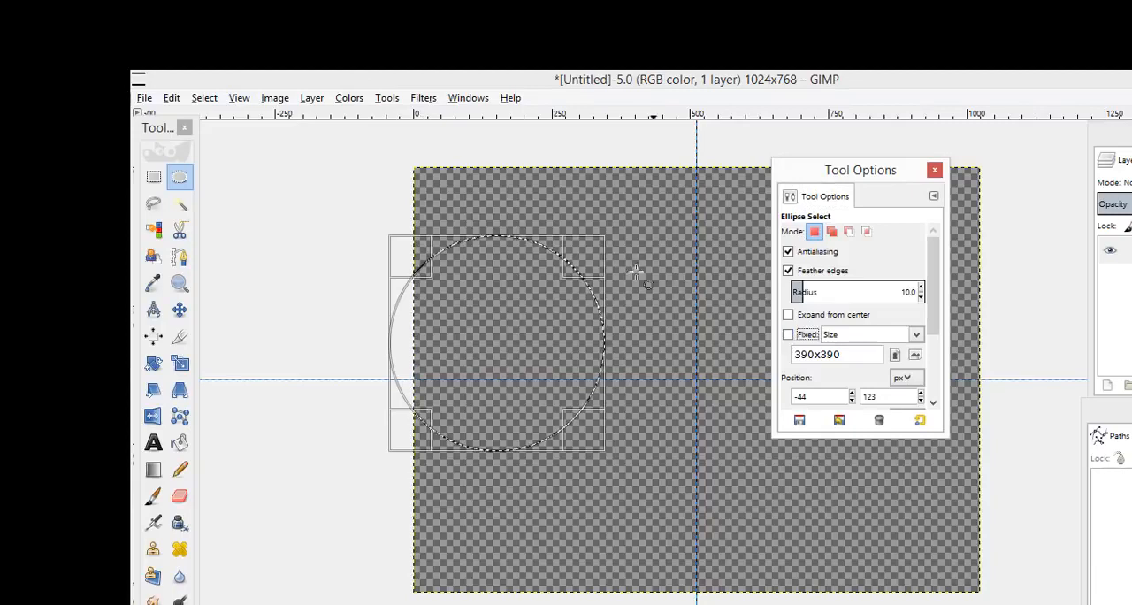
# Step: Draw several unconstrained elliptical selections on the canvas, the last one about 402x453 px
pyautogui.moveTo(543, 196); pyautogui.dragTo(687, 323)
pyautogui.moveTo(503, 264); pyautogui.dragTo(652, 406)
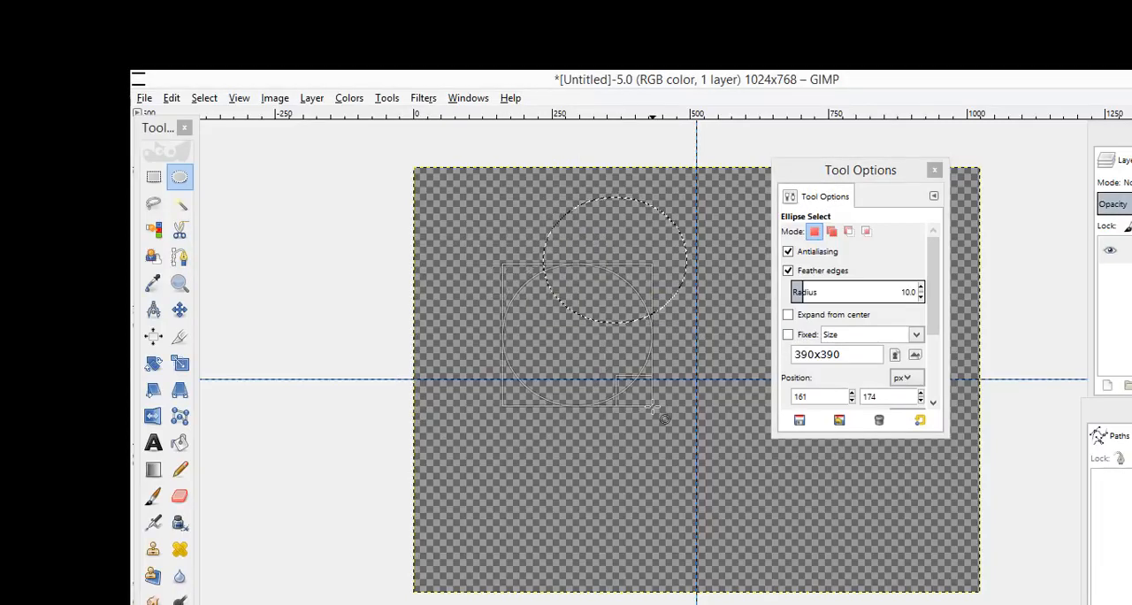
pyautogui.click(180, 186)
pyautogui.moveTo(574, 275); pyautogui.dragTo(806, 469)
pyautogui.moveTo(519, 214); pyautogui.dragTo(741, 465)
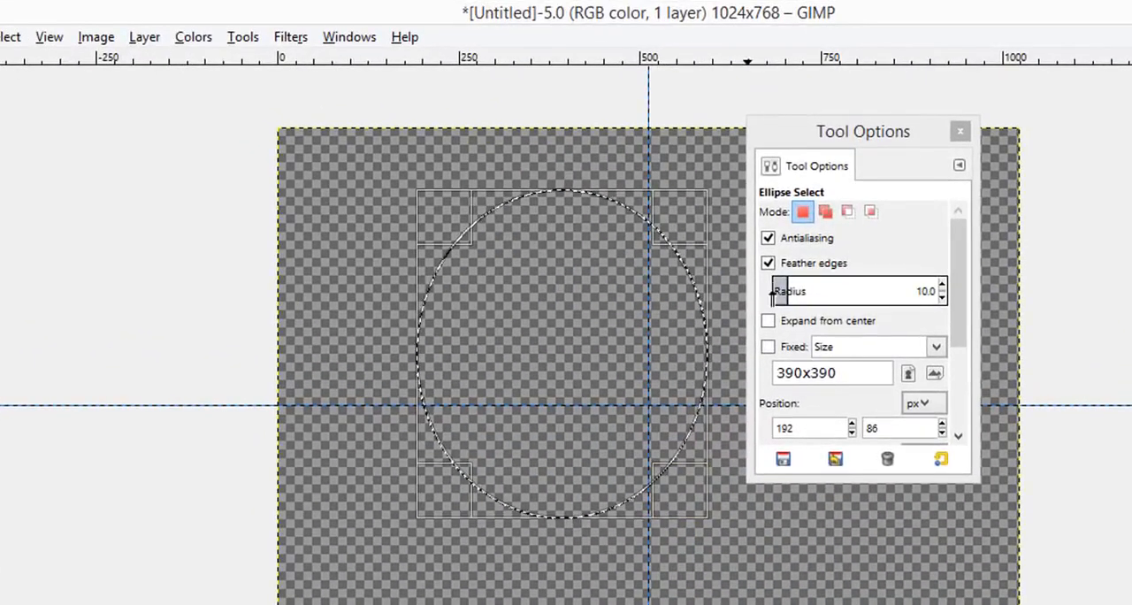
# Step: Review the Ellipse Select position and size options and turn the fixed Size constraint of 390x390 px back on
pyautogui.click(956, 288)
pyautogui.moveTo(956, 286); pyautogui.dragTo(955, 328)
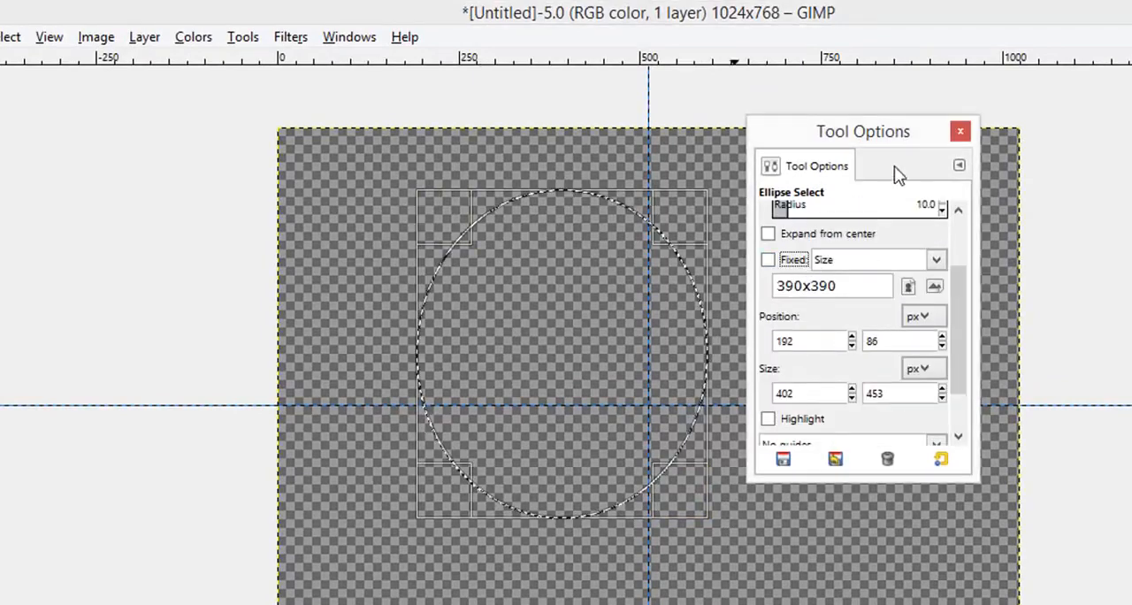
pyautogui.click(960, 132)
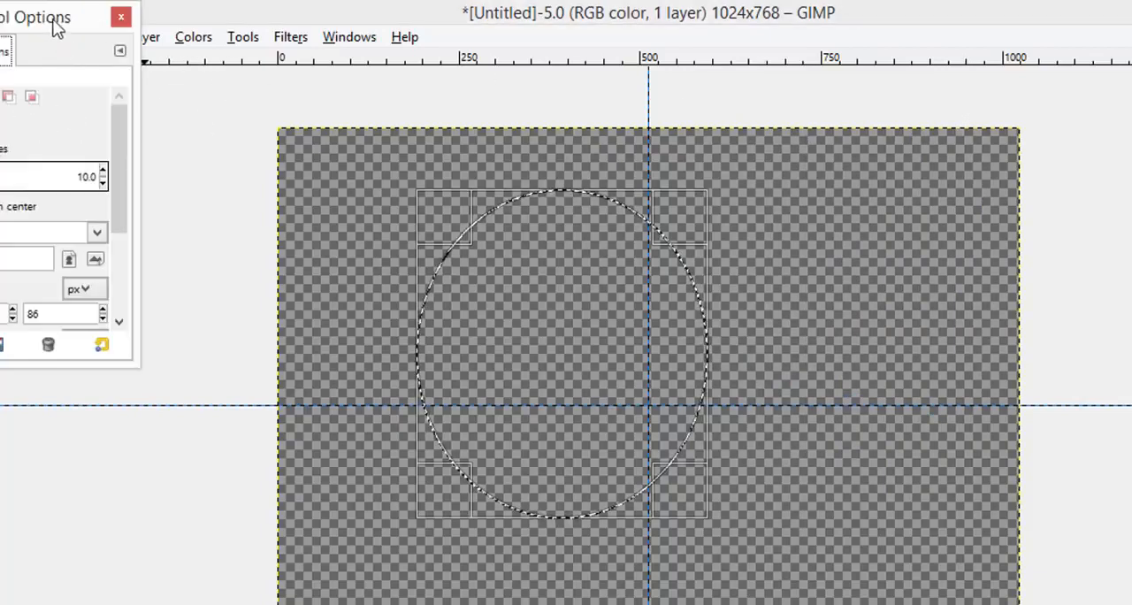
pyautogui.moveTo(53, 28); pyautogui.dragTo(967, 137)
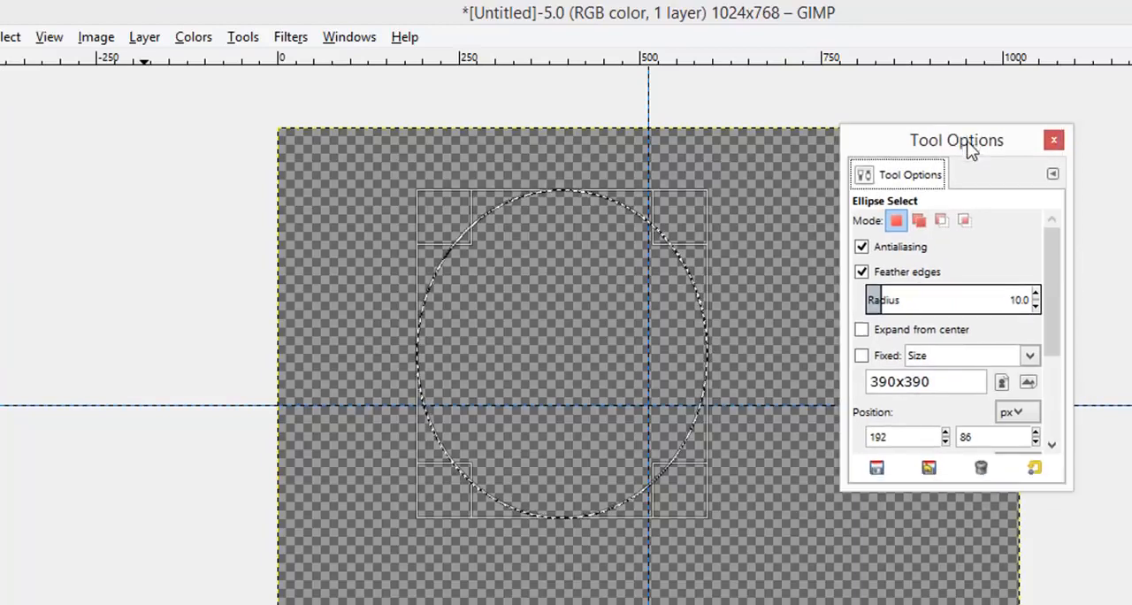
pyautogui.click(862, 355)
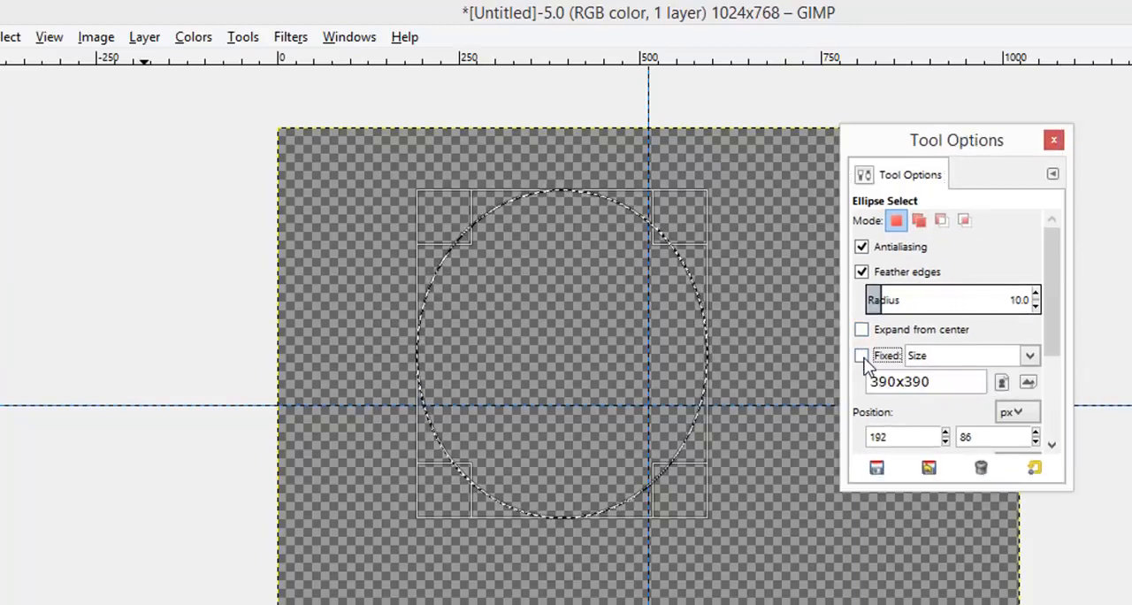
pyautogui.click(1030, 355)
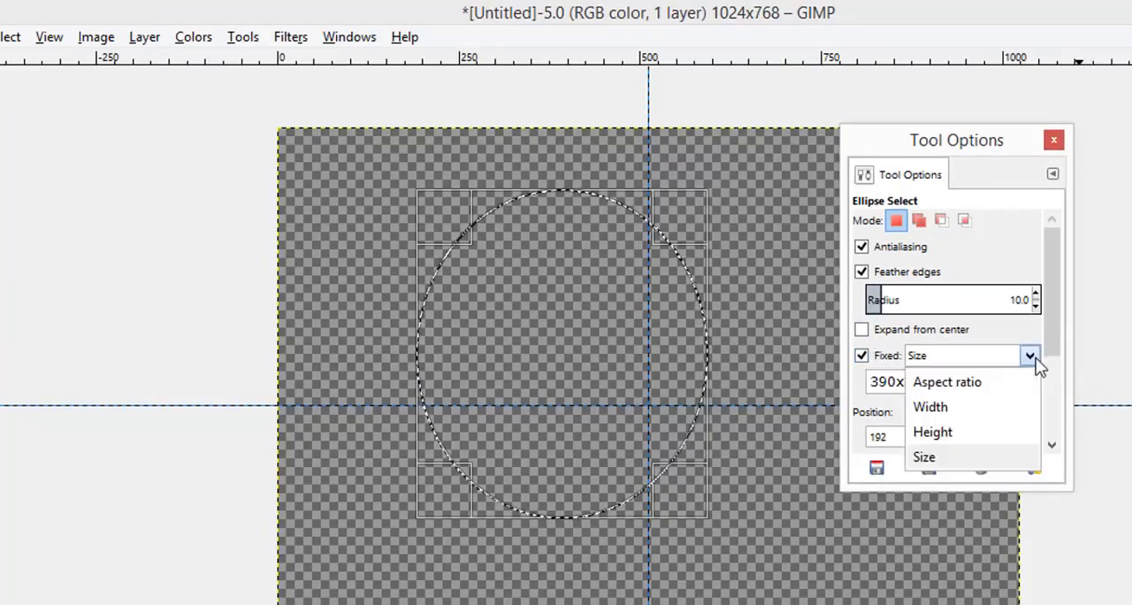
pyautogui.click(943, 459)
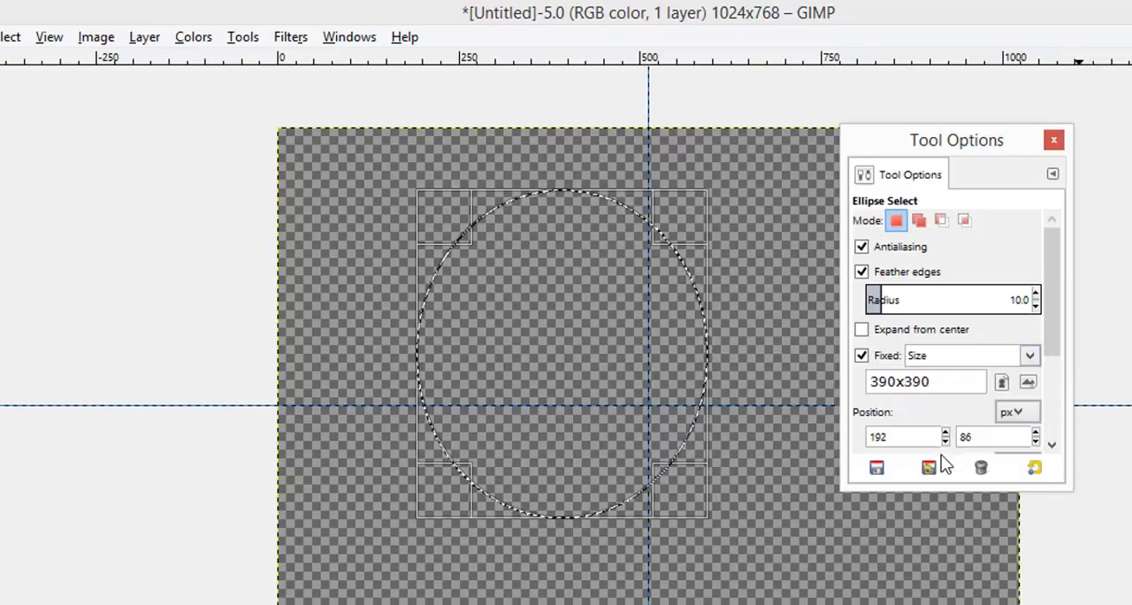
pyautogui.doubleClick(926, 378)
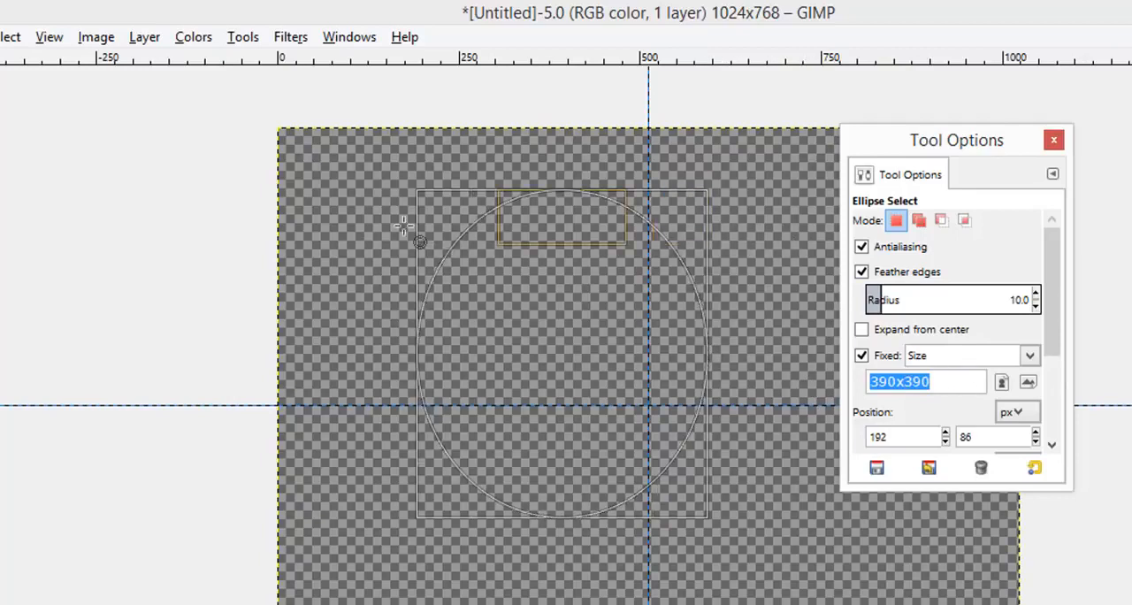
# Step: Draw a 390x390 px circular selection and centre it on the guide intersection at position 317, 189
pyautogui.moveTo(381, 205); pyautogui.dragTo(493, 341)
pyautogui.moveTo(419, 501); pyautogui.dragTo(548, 566)
pyautogui.moveTo(775, 550); pyautogui.dragTo(756, 346)
pyautogui.moveTo(503, 206); pyautogui.dragTo(551, 280)
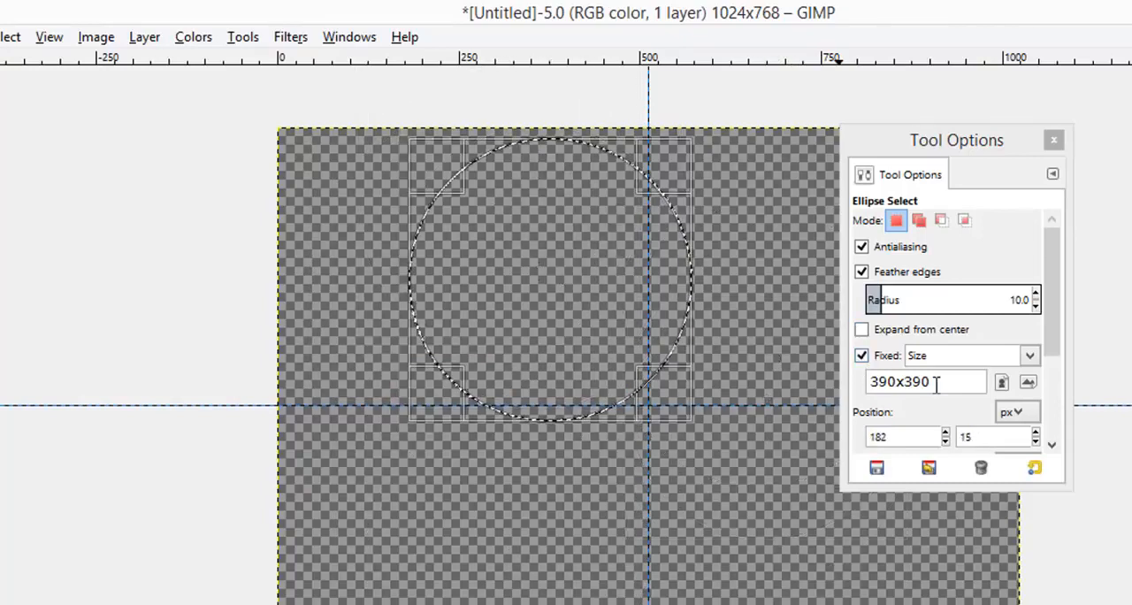
pyautogui.moveTo(561, 292); pyautogui.dragTo(655, 409)
pyautogui.moveTo(579, 350); pyautogui.dragTo(580, 348)
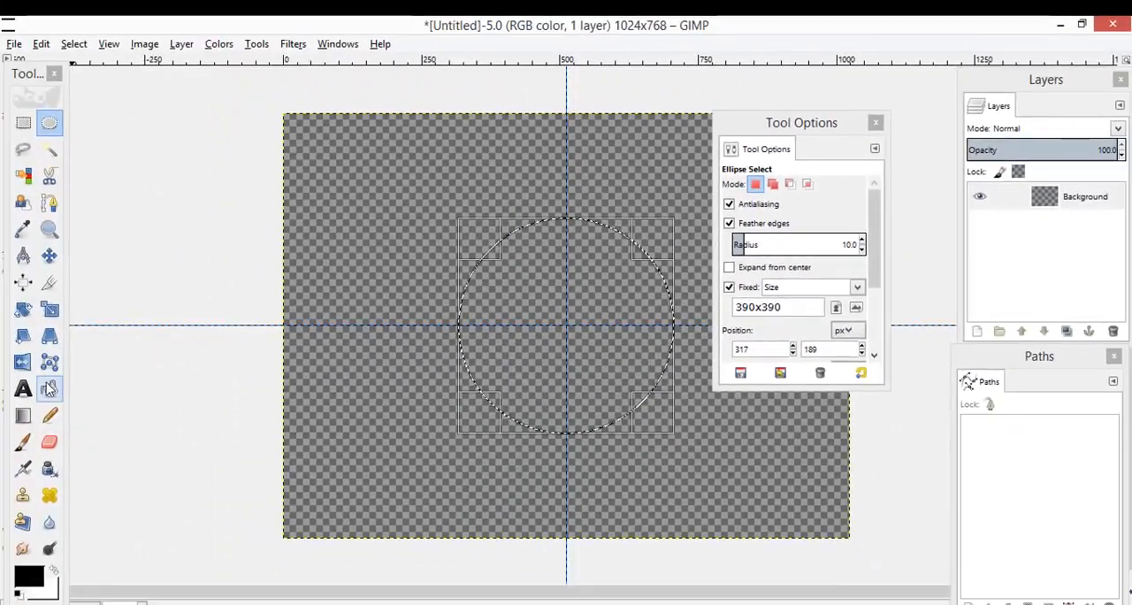
# Step: Swap the foreground and background colours and fill the circular selection with white using Bucket Fill
pyautogui.click(21, 394)
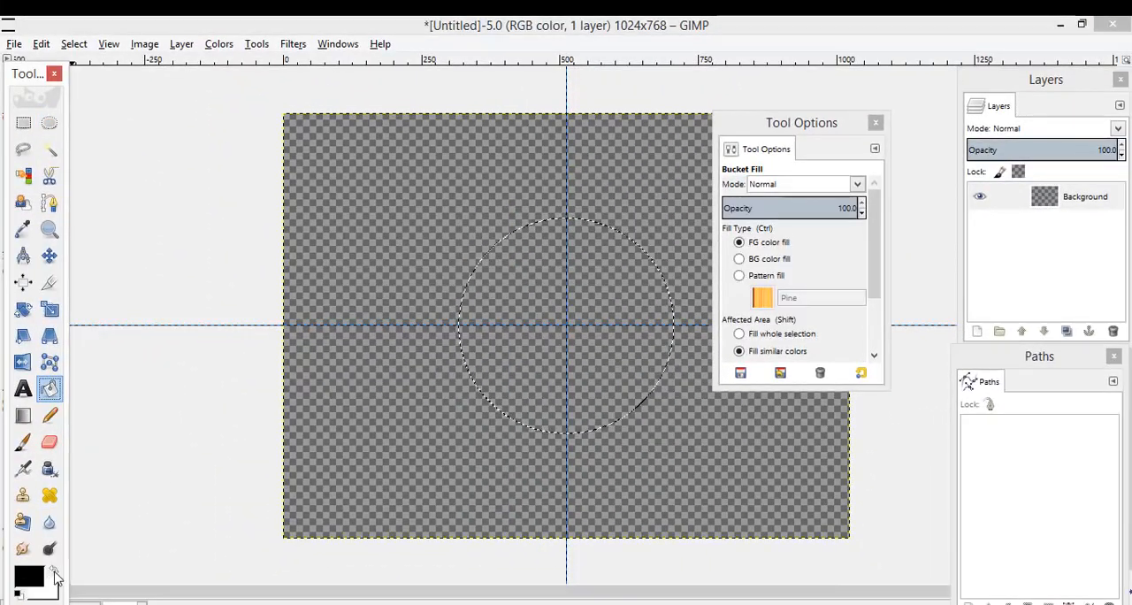
pyautogui.click(53, 571)
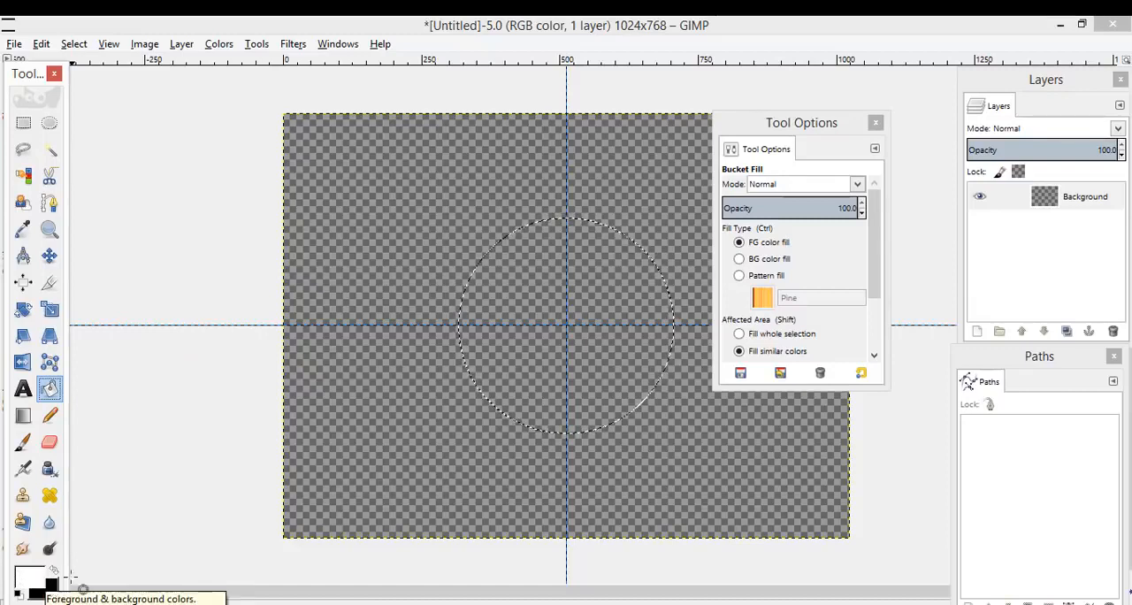
pyautogui.click(528, 309)
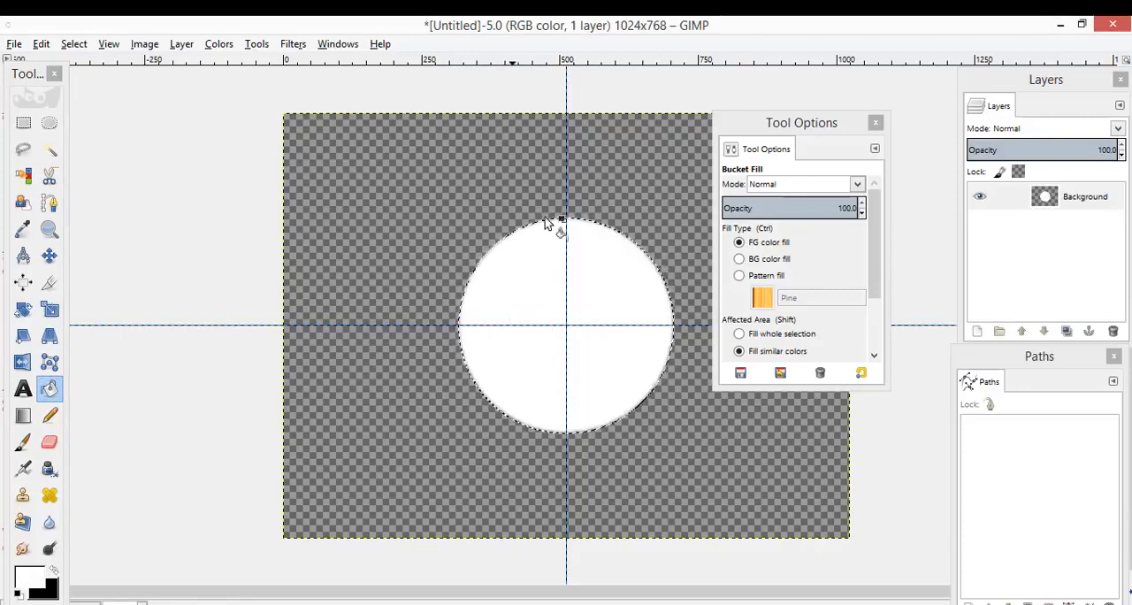
pyautogui.rightClick(566, 275)
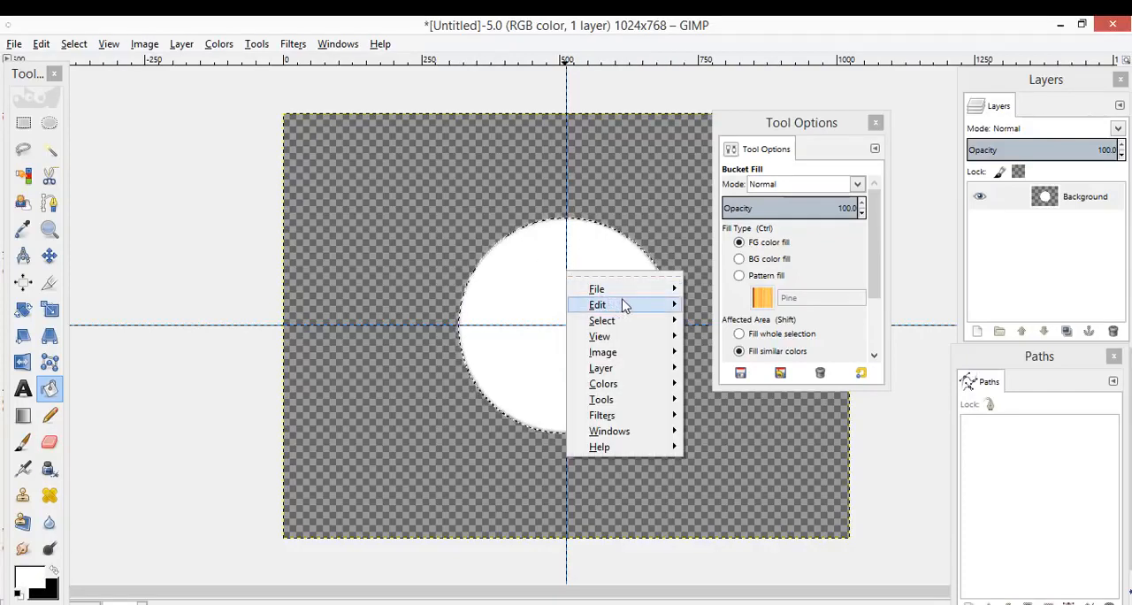
pyautogui.moveTo(643, 327)
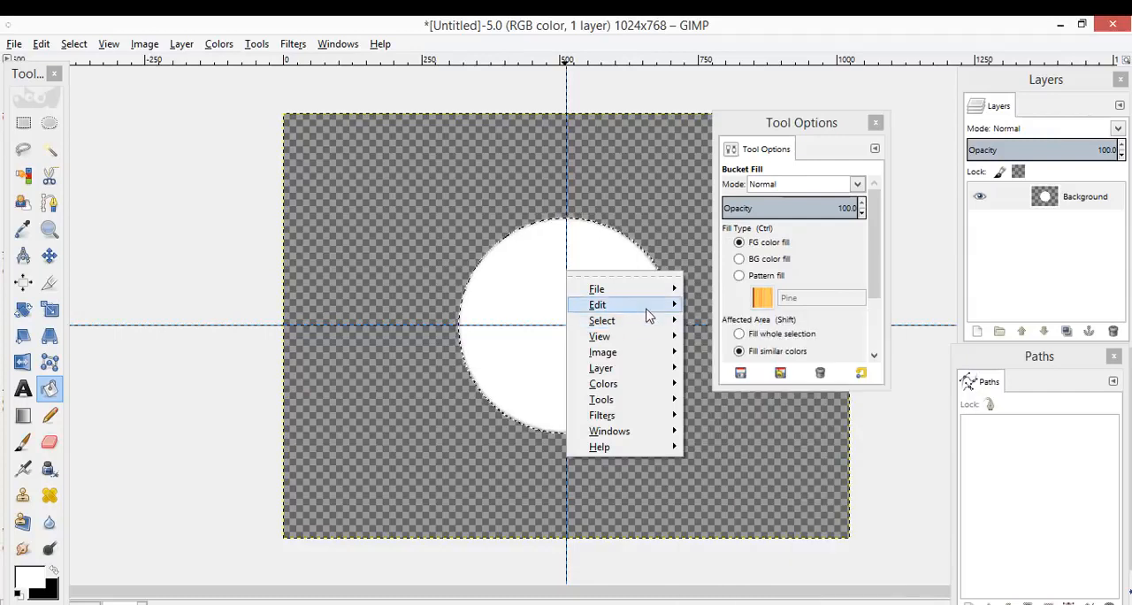
pyautogui.click(107, 106)
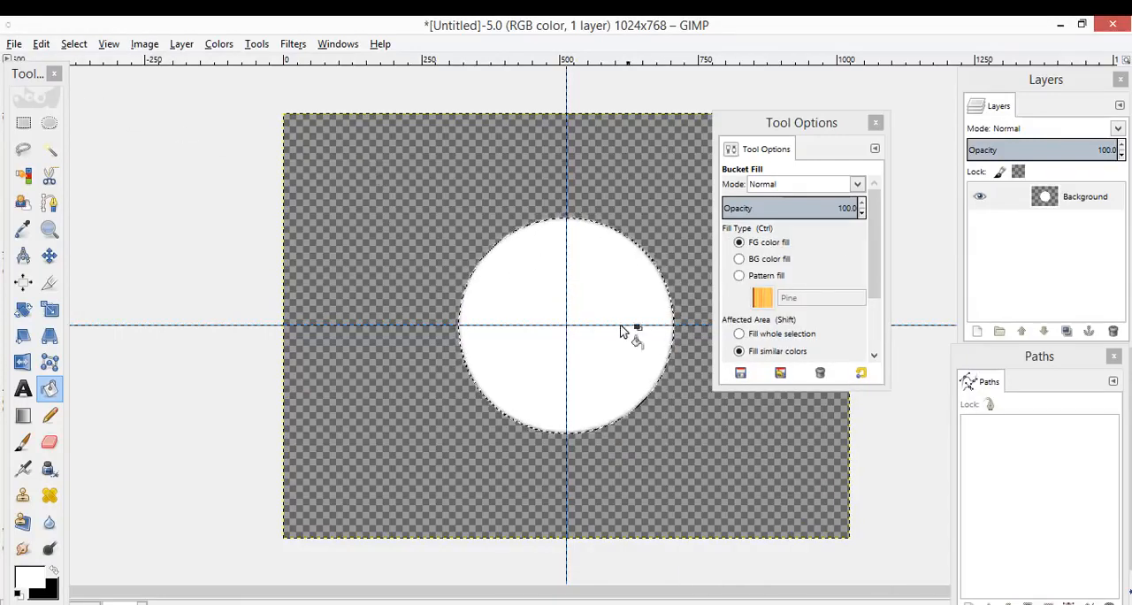
pyautogui.rightClick(545, 288)
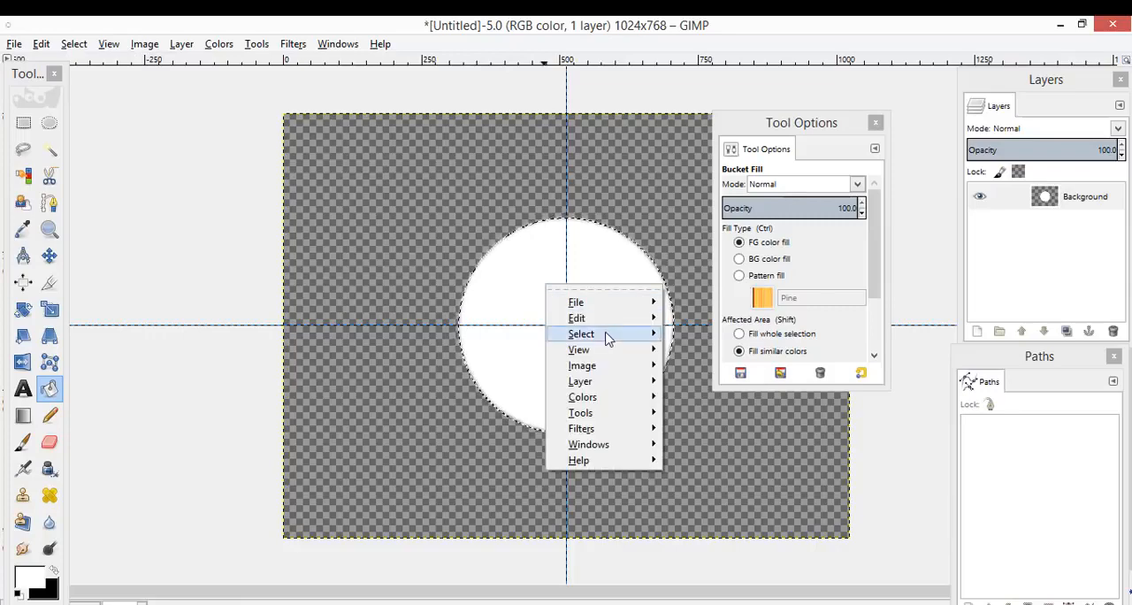
pyautogui.moveTo(631, 319)
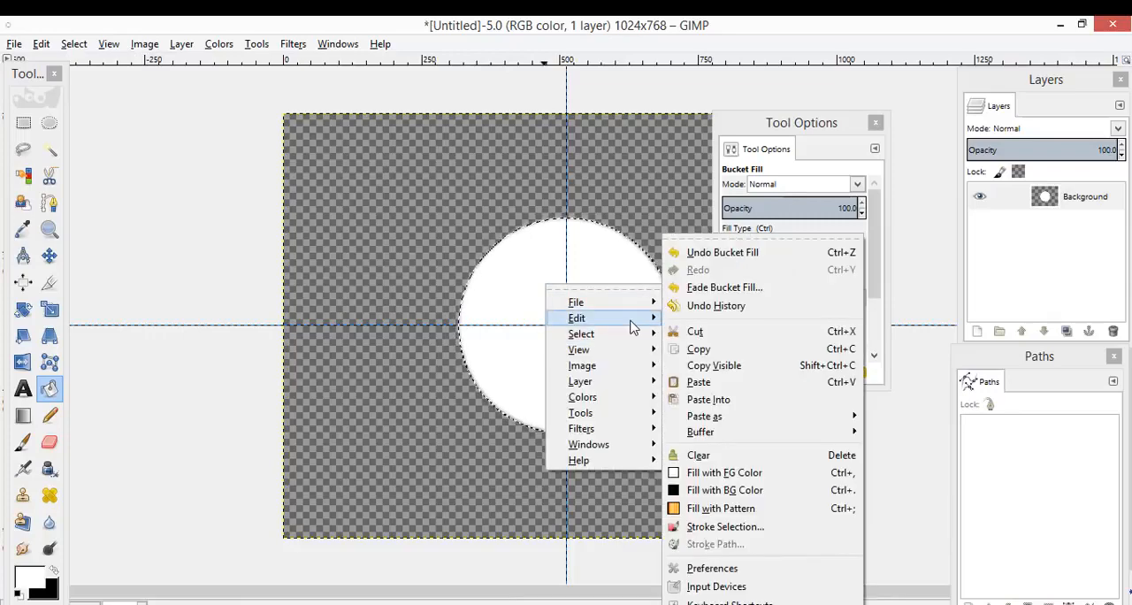
pyautogui.click(727, 527)
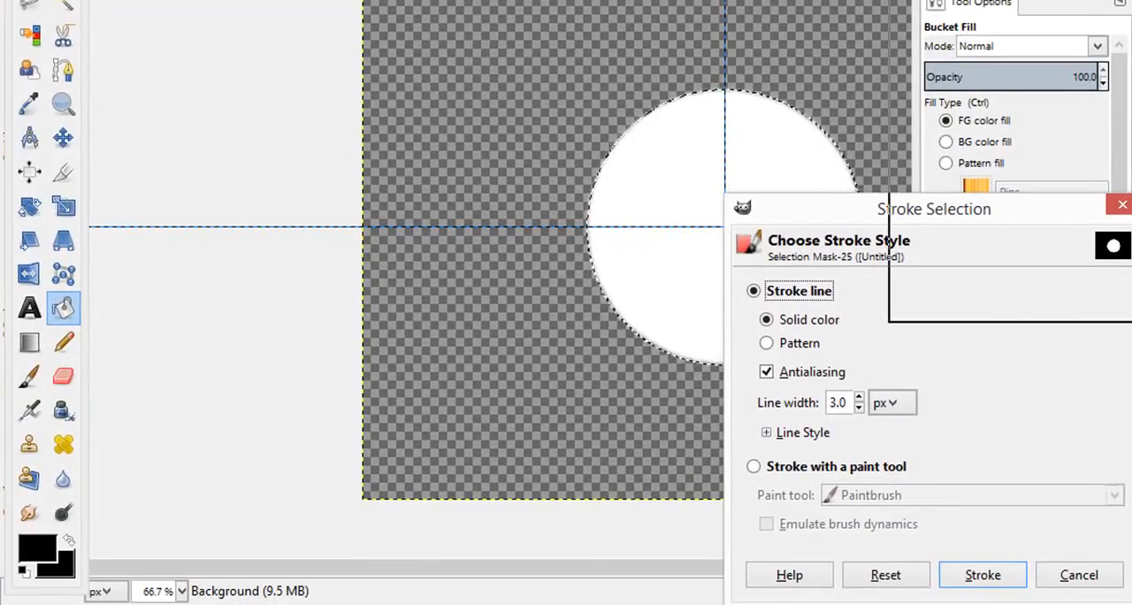
pyautogui.moveTo(891, 220); pyautogui.dragTo(1051, 0)
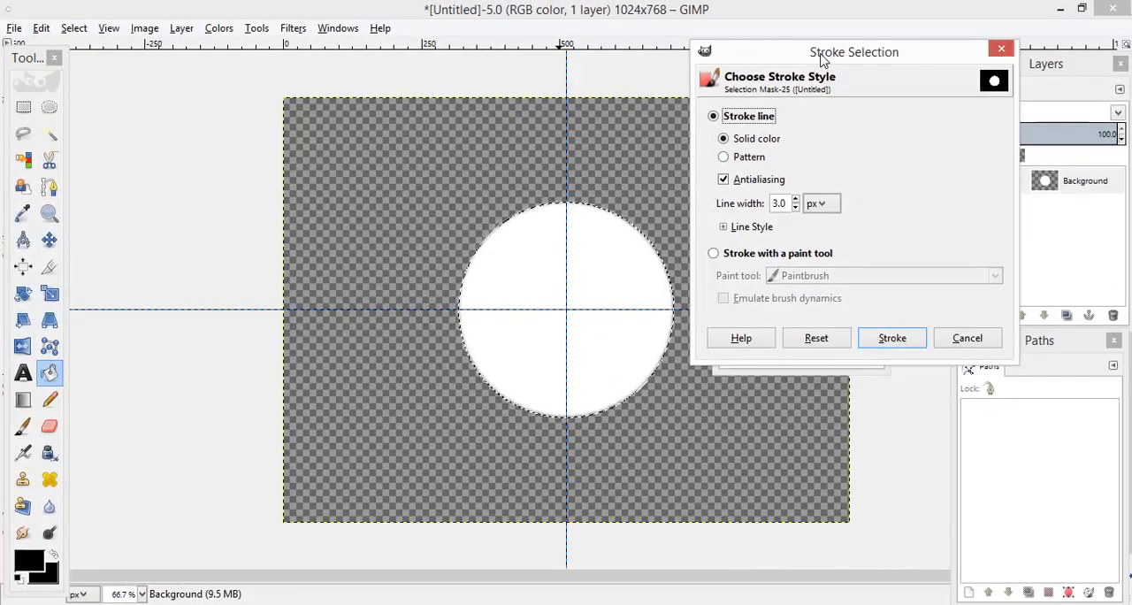
pyautogui.click(785, 140)
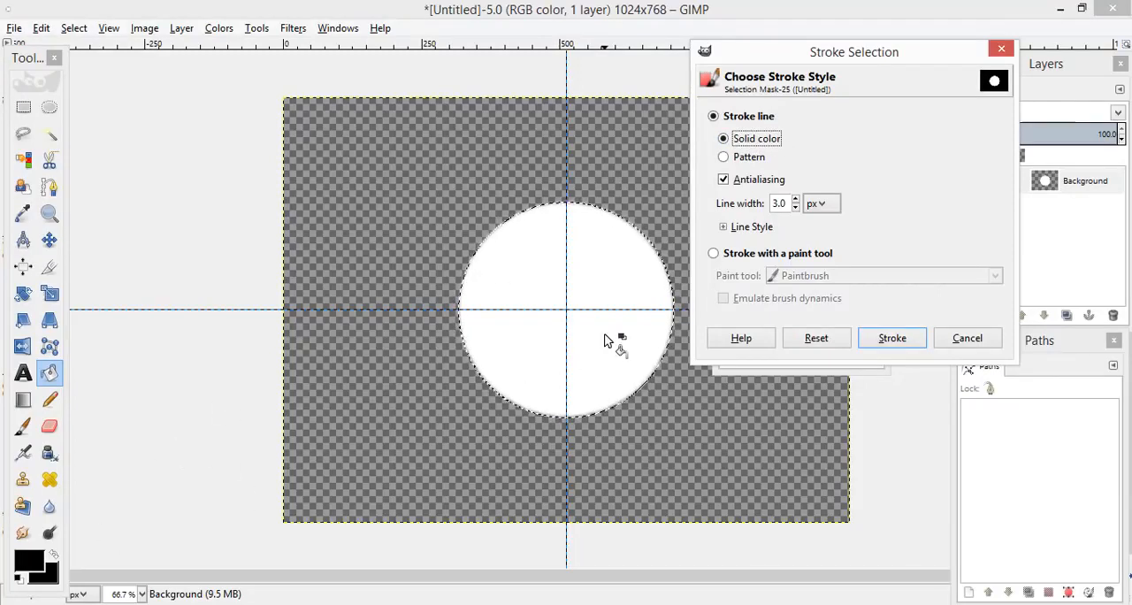
pyautogui.click(724, 158)
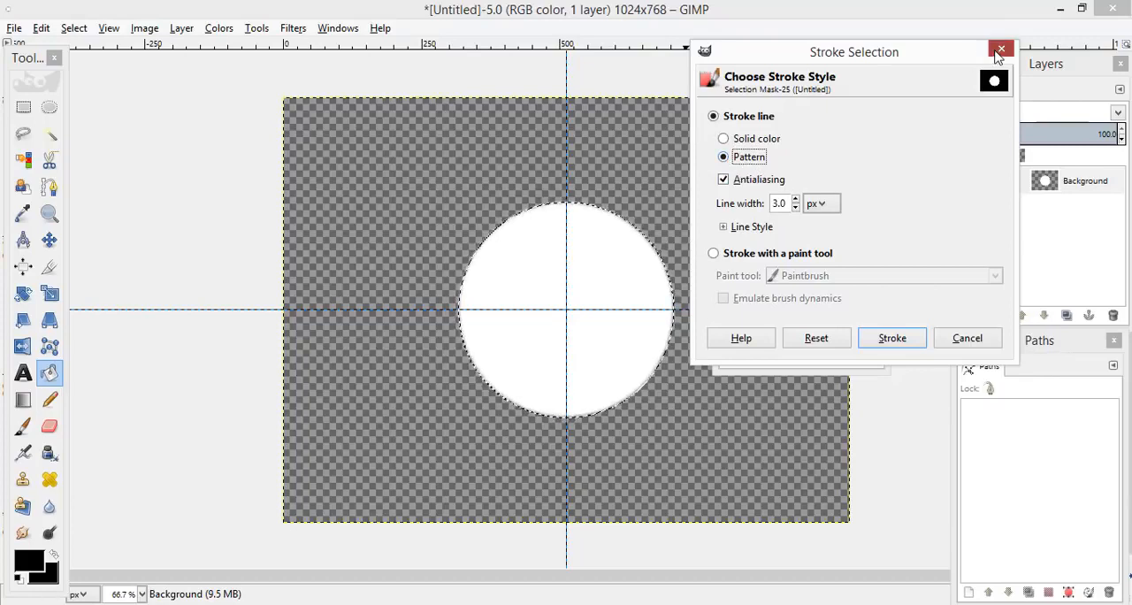
pyautogui.click(1000, 51)
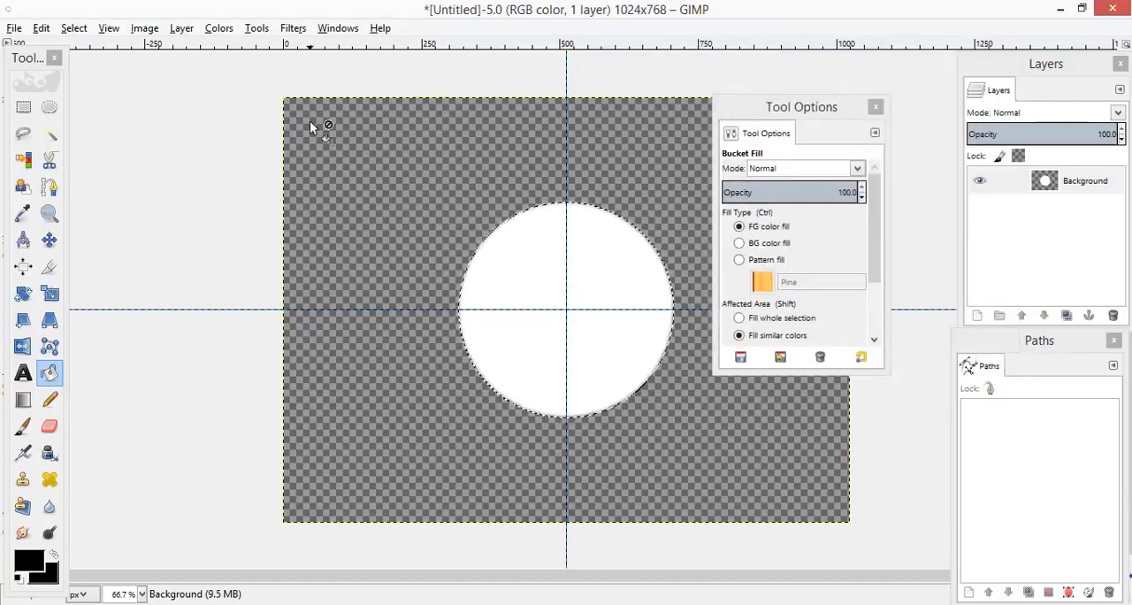
# Step: Browse the available fill patterns in the Patterns dialog and close it
pyautogui.click(769, 284)
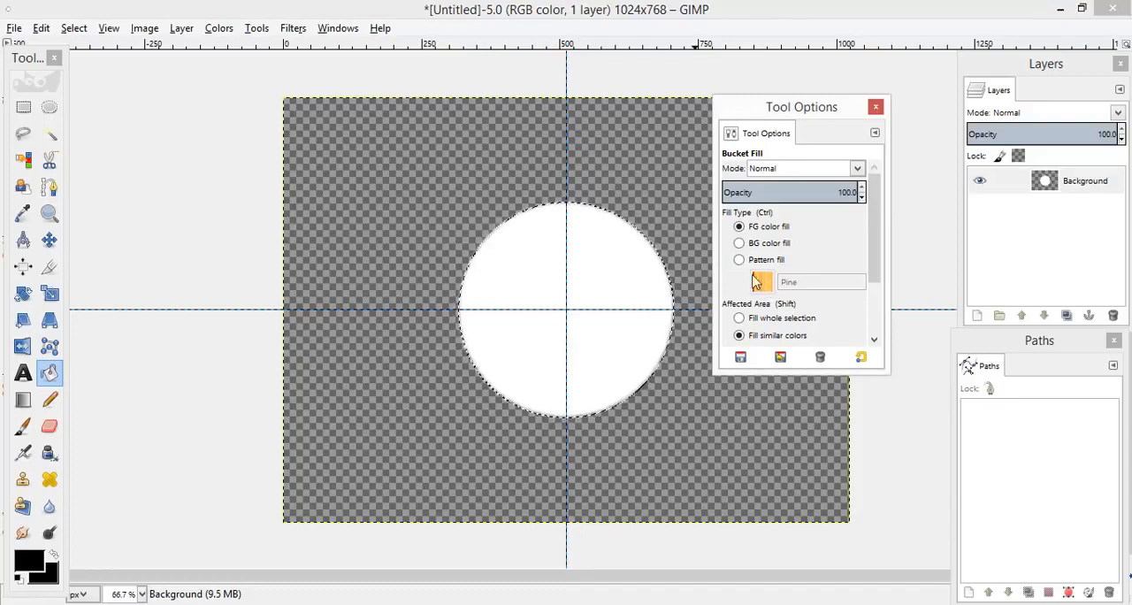
pyautogui.click(336, 28)
pyautogui.moveTo(478, 71)
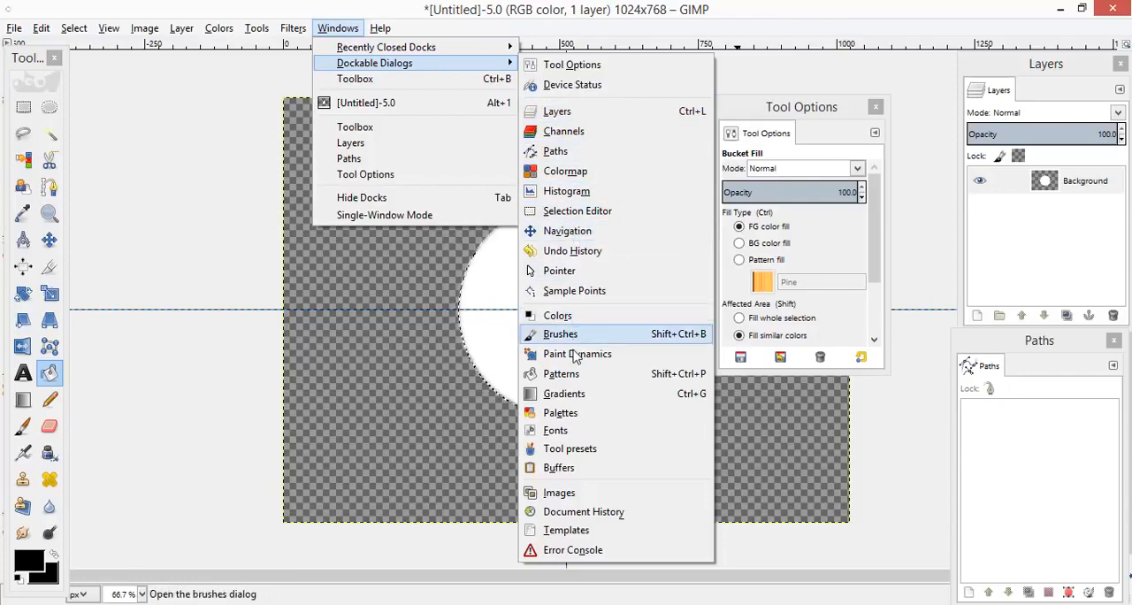
pyautogui.click(573, 382)
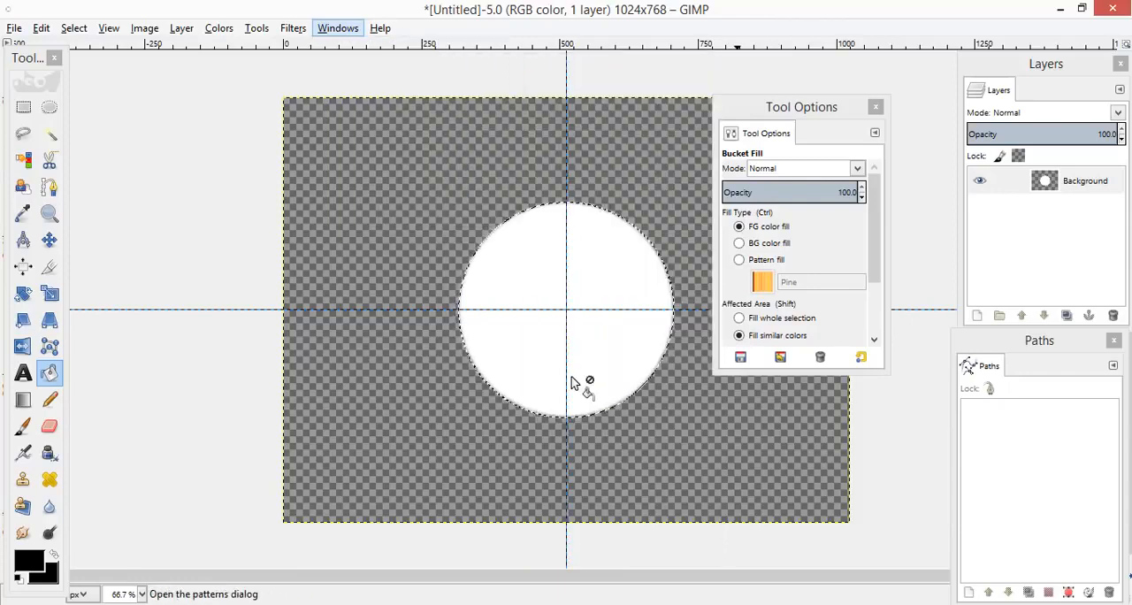
pyautogui.scroll(-4, 756, 263)
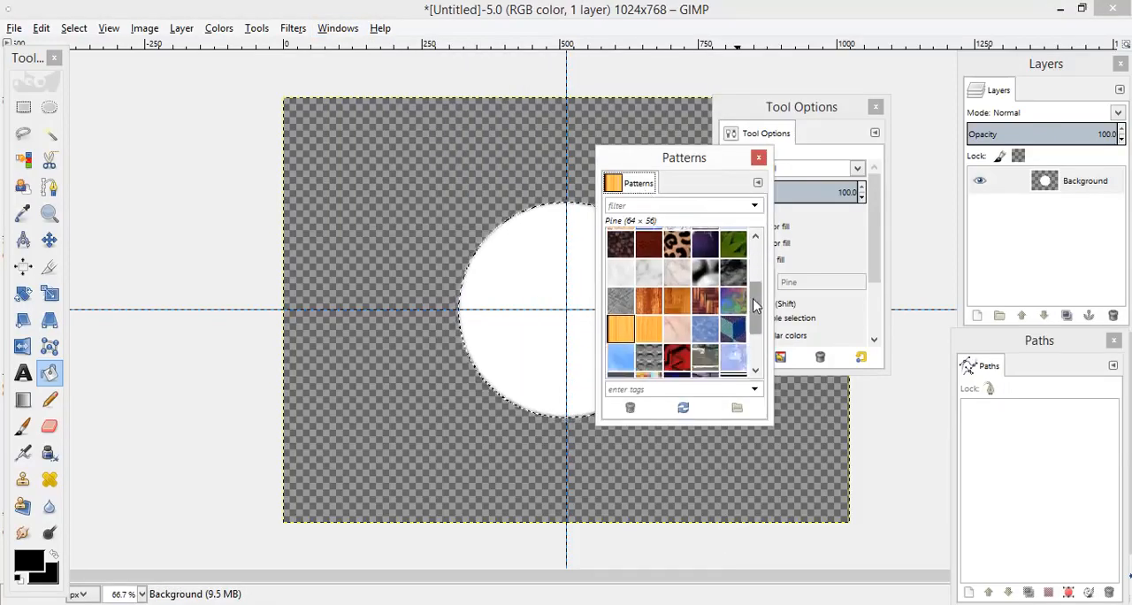
pyautogui.scroll(6, 758, 261)
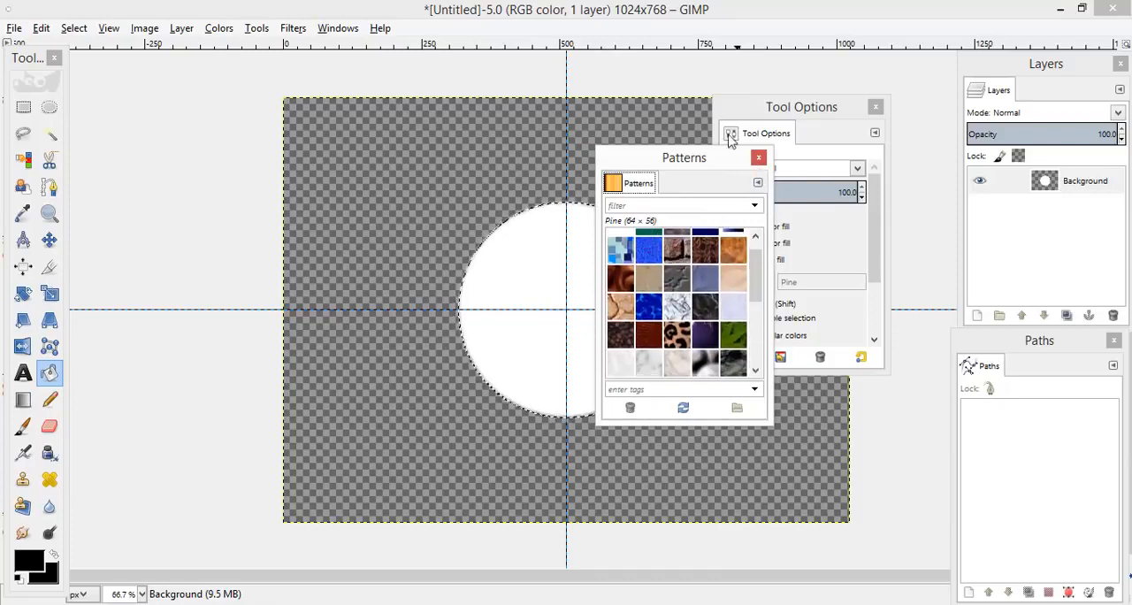
pyautogui.click(758, 158)
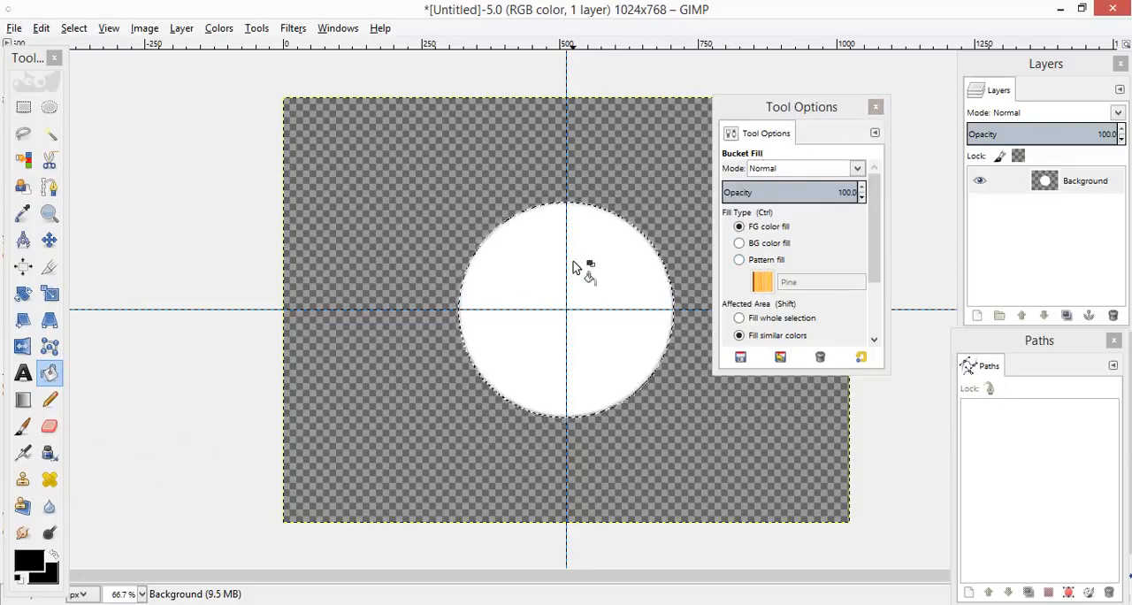
# Step: Stroke the white circle's selection with a 2 px solid black line and clear the selection
pyautogui.rightClick(570, 306)
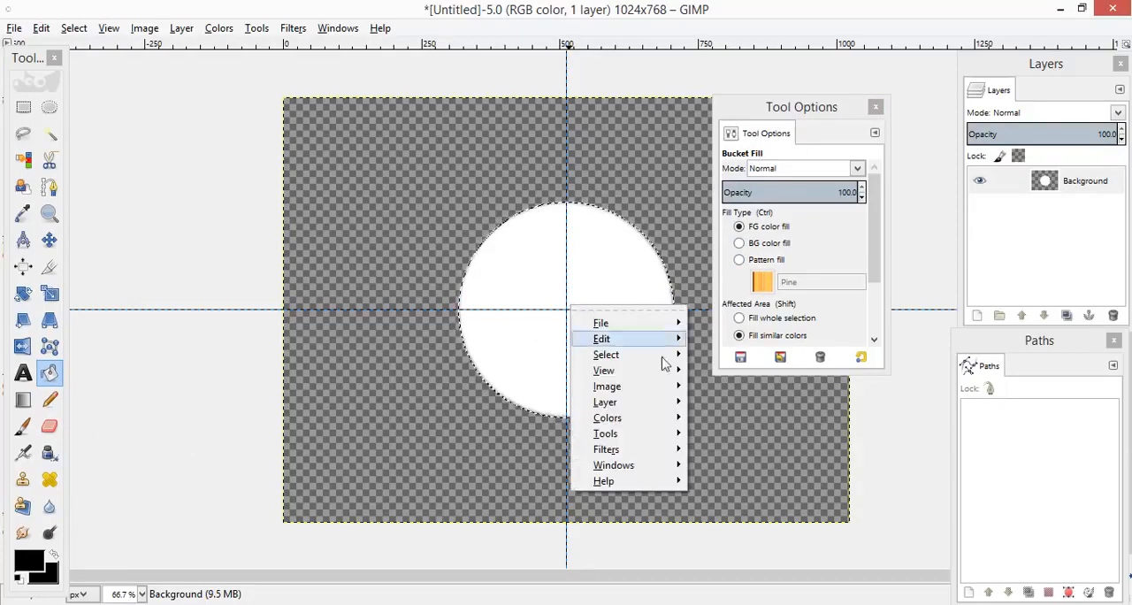
pyautogui.moveTo(667, 347)
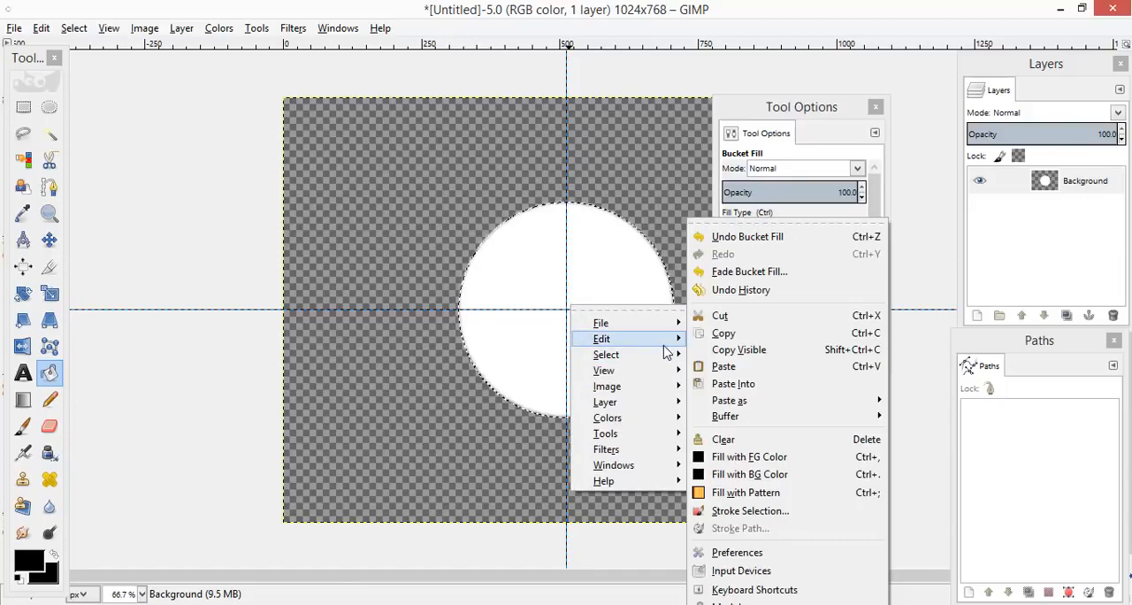
pyautogui.click(750, 511)
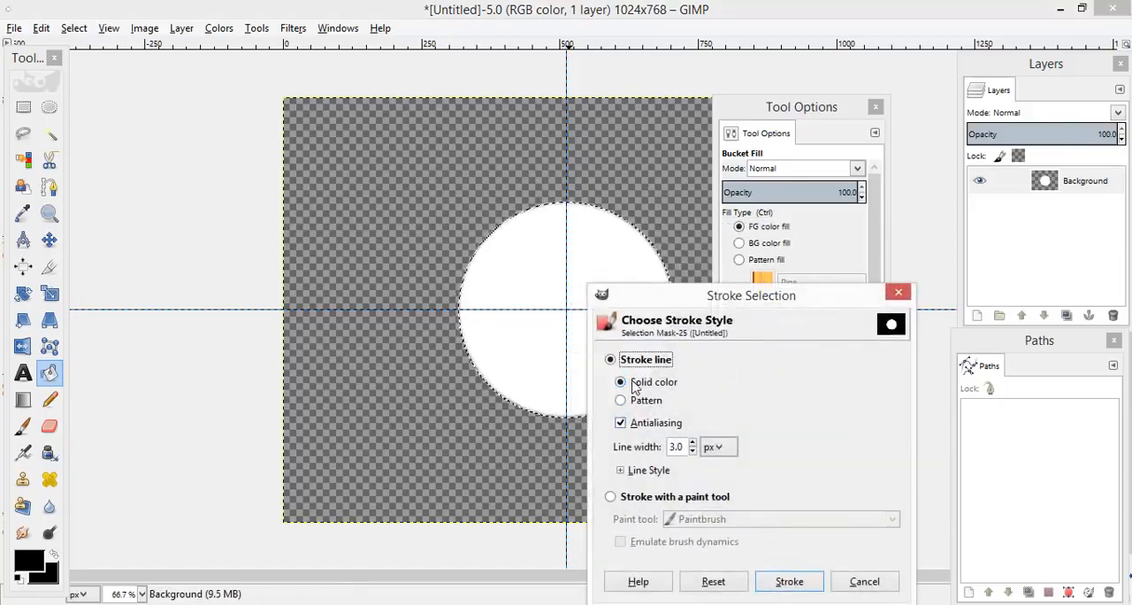
pyautogui.moveTo(715, 296); pyautogui.dragTo(733, 76)
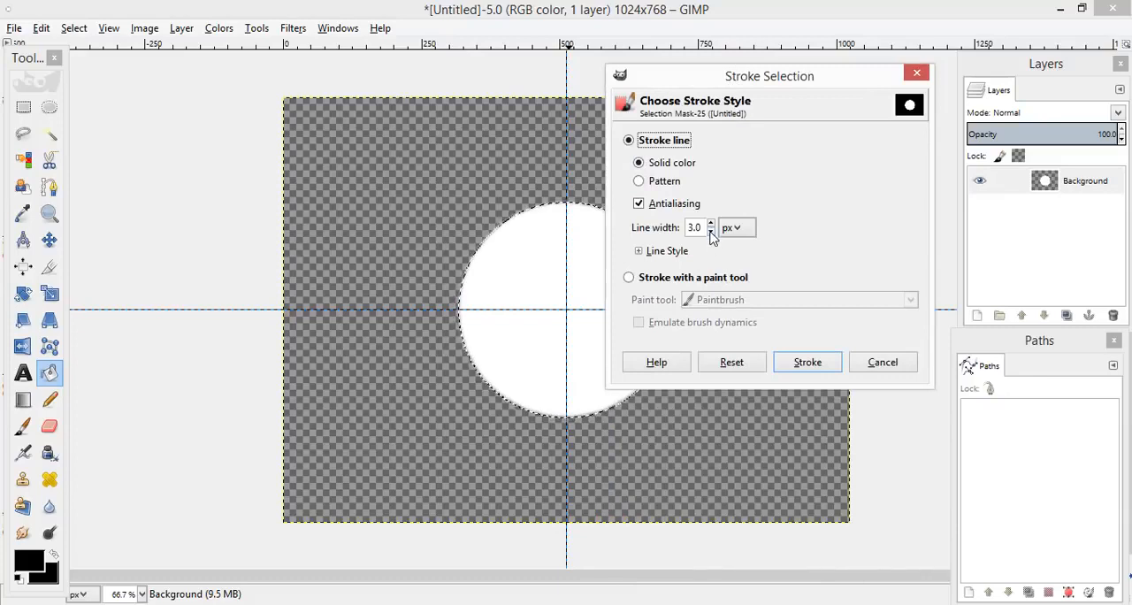
pyautogui.click(711, 231)
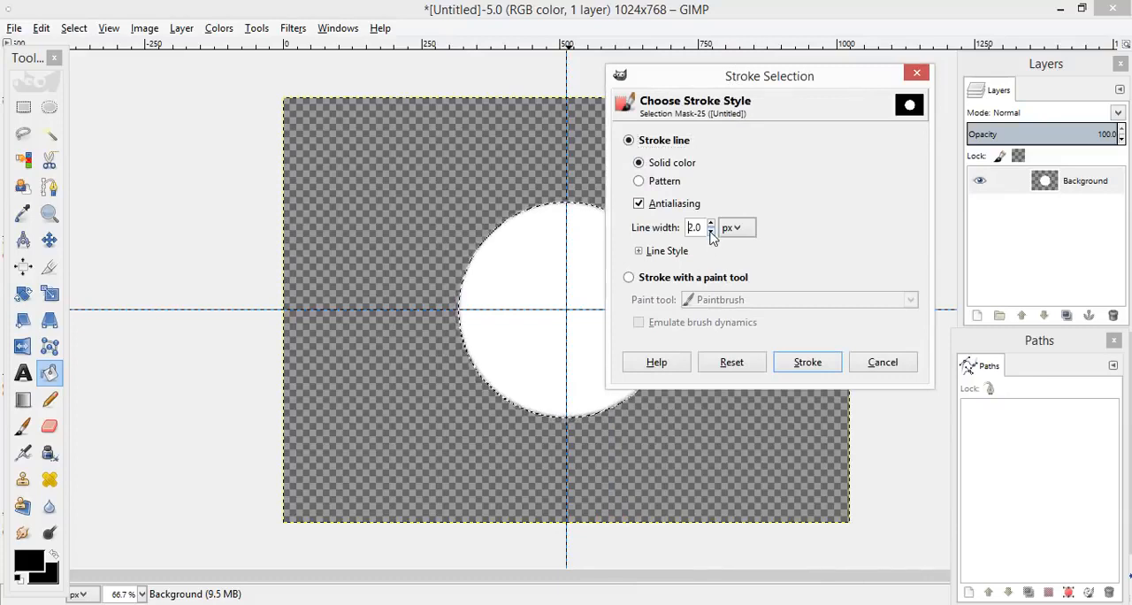
pyautogui.click(807, 362)
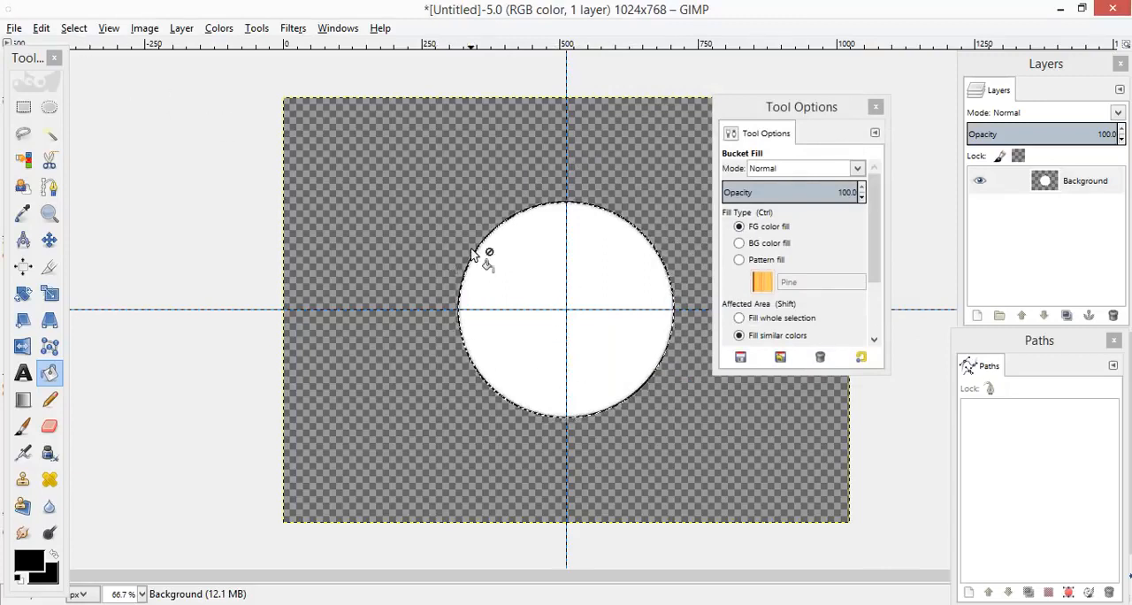
pyautogui.click(74, 29)
pyautogui.click(101, 70)
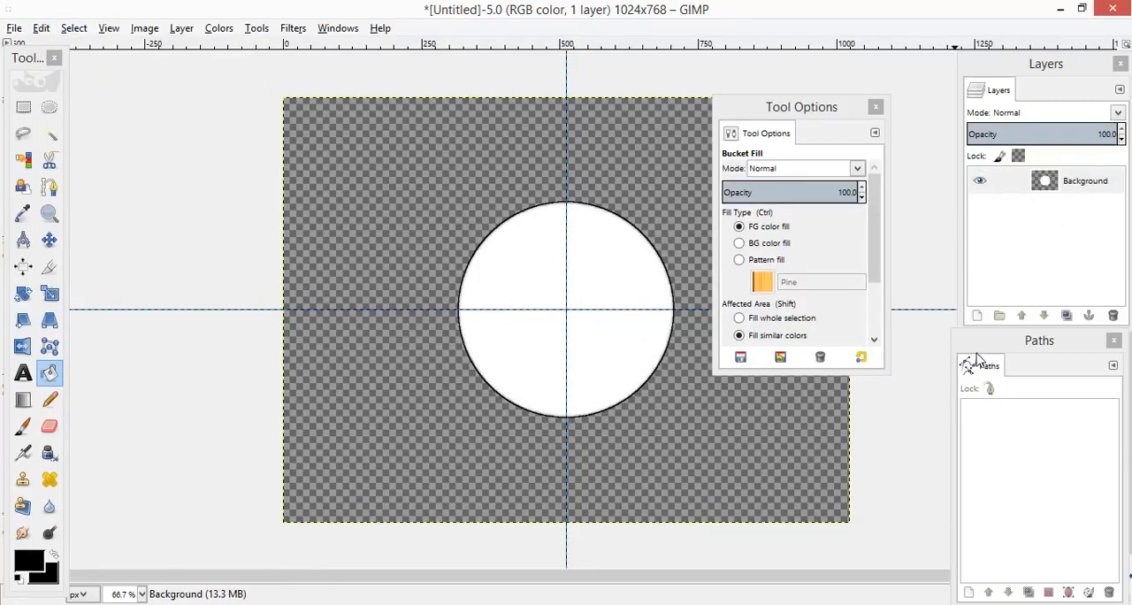
# Step: Add a 1024x768 px transparent layer above the Background layer and make it active
pyautogui.click(977, 315)
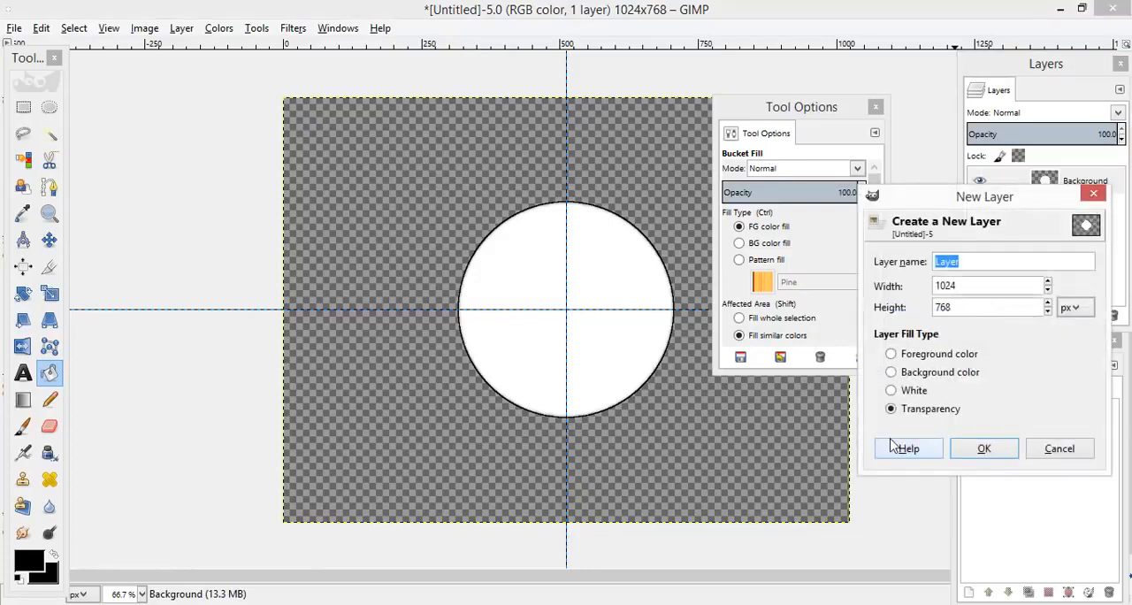
pyautogui.click(982, 449)
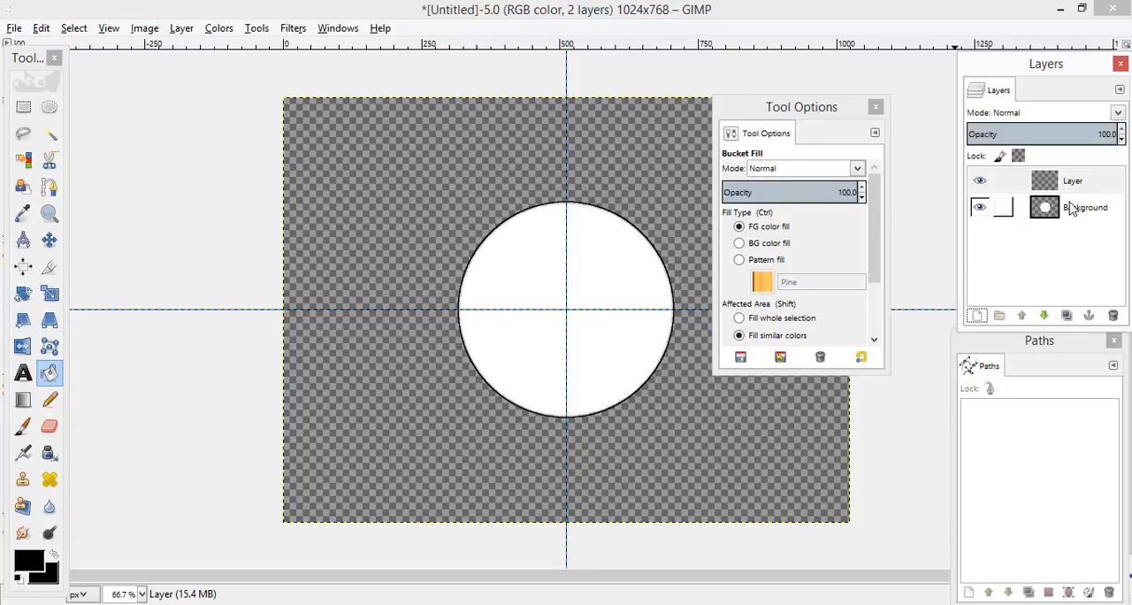
pyautogui.click(1081, 184)
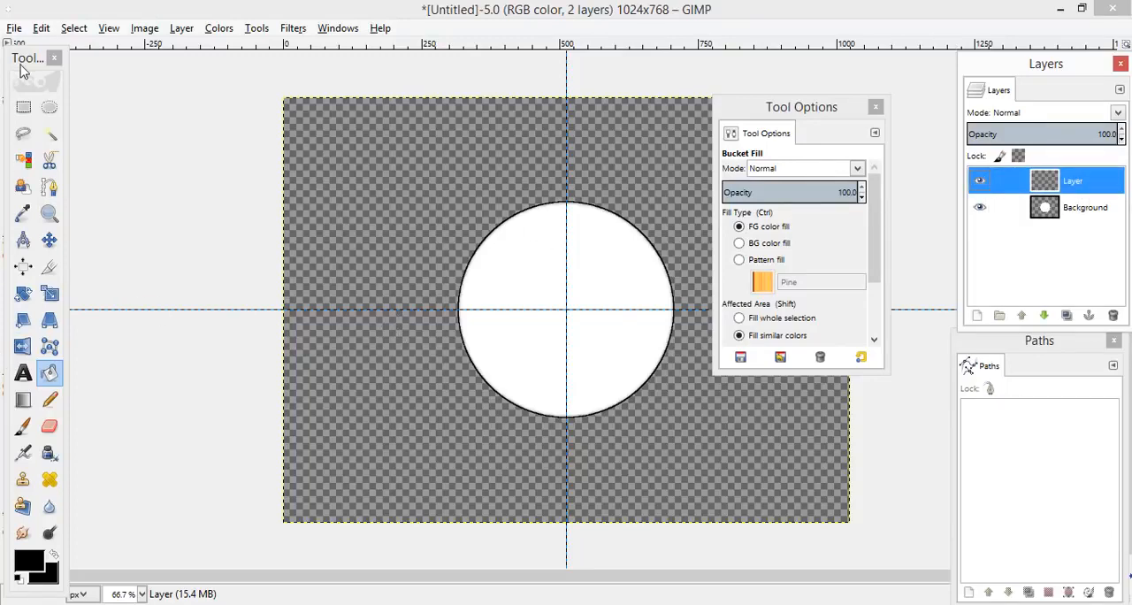
# Step: Draw a 320x320 px fixed-size elliptical selection centred on the guide intersection at position 352, 224
pyautogui.click(50, 107)
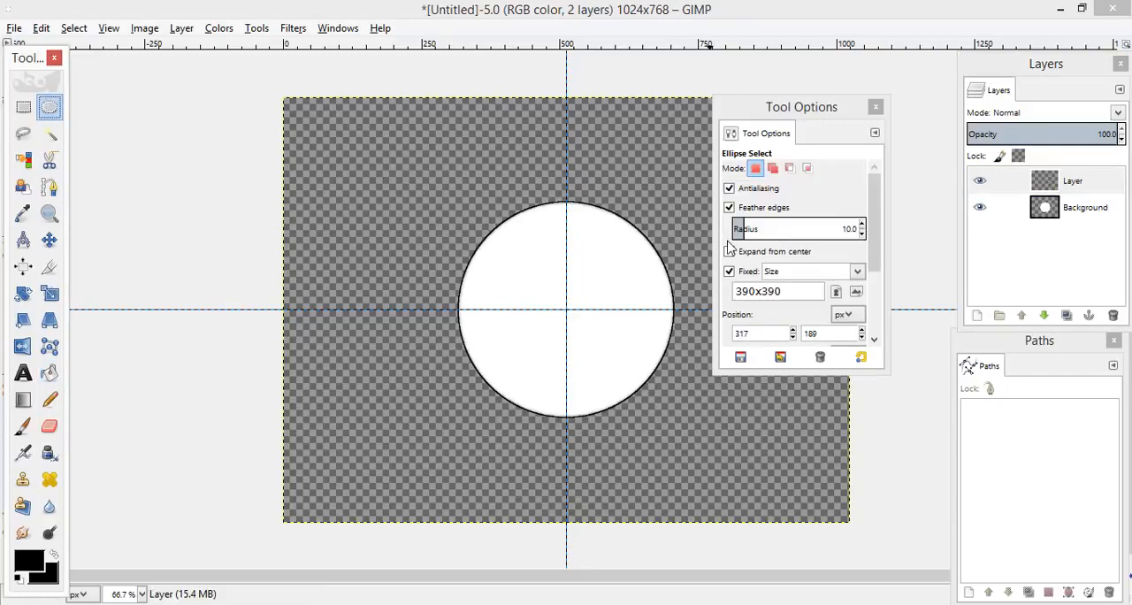
pyautogui.click(792, 292)
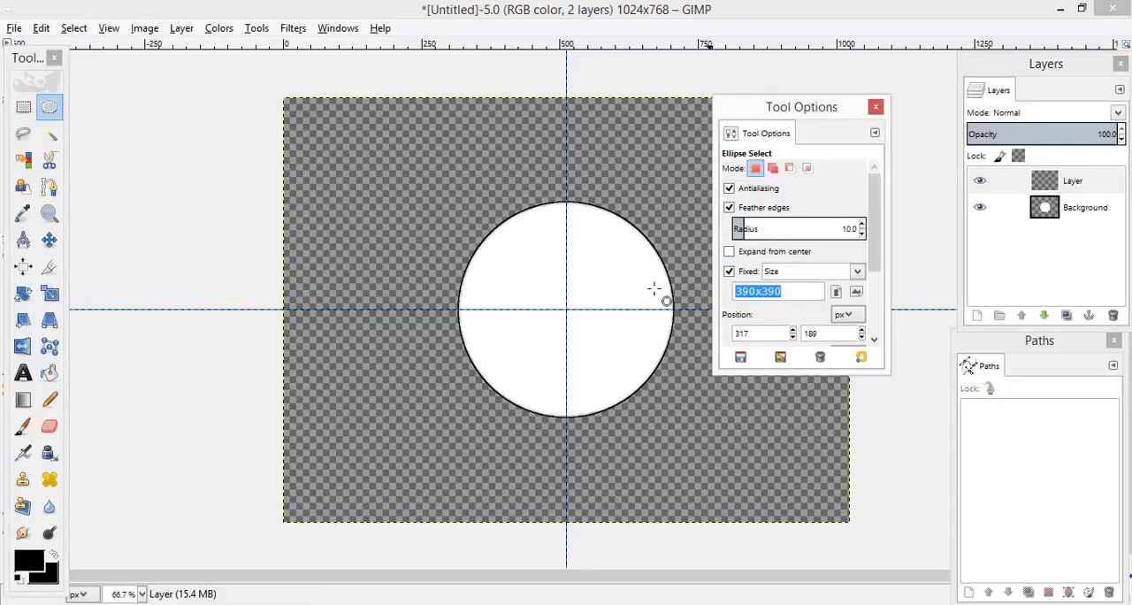
pyautogui.write('2')
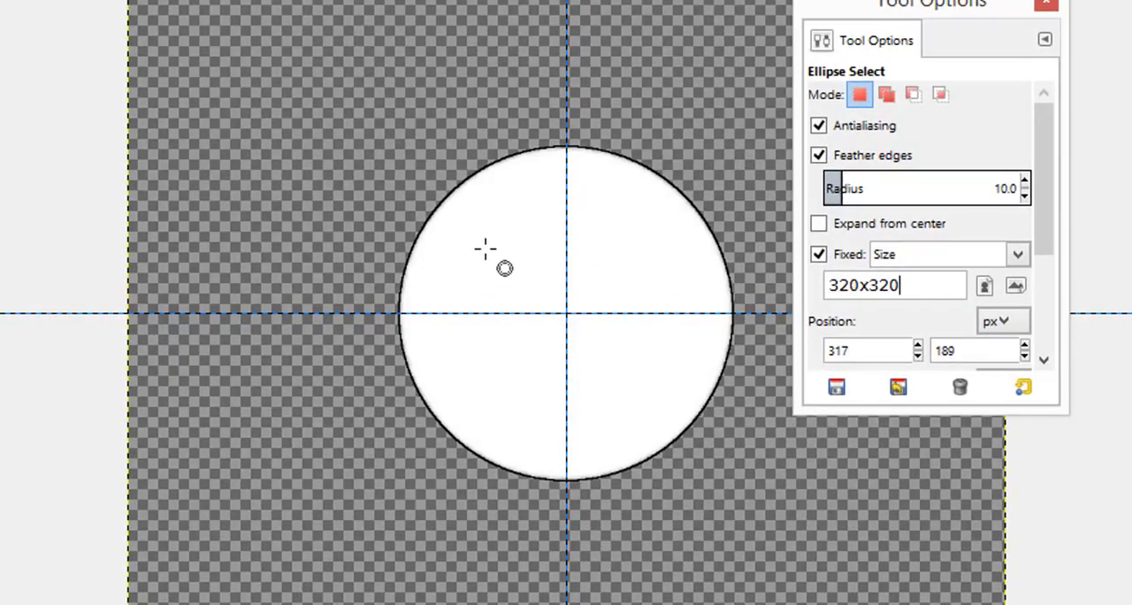
pyautogui.moveTo(487, 248); pyautogui.dragTo(566, 311)
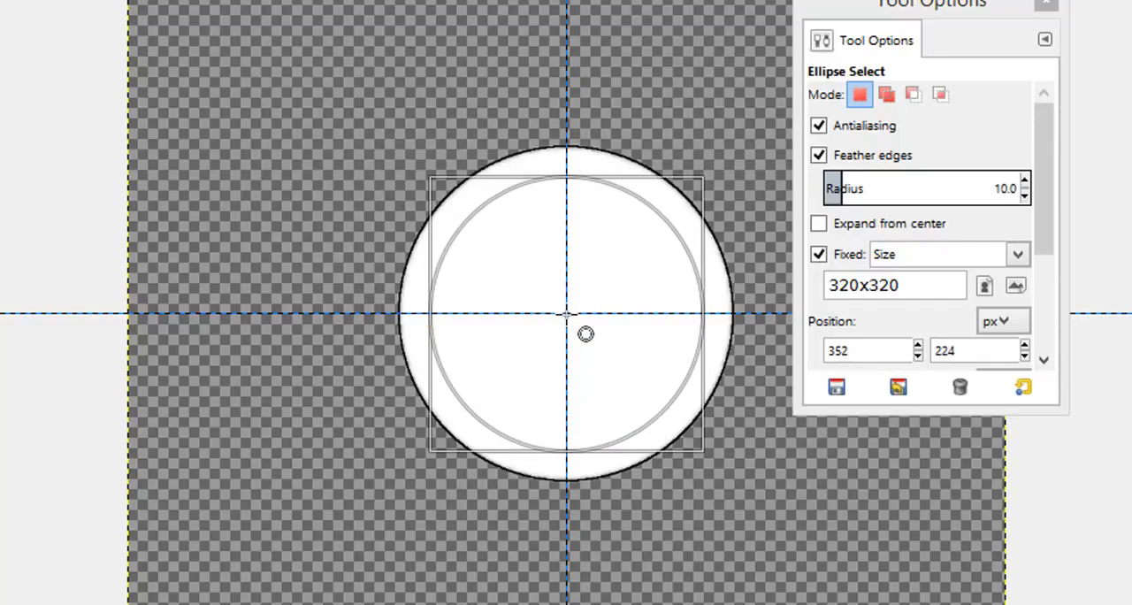
pyautogui.click(566, 313)
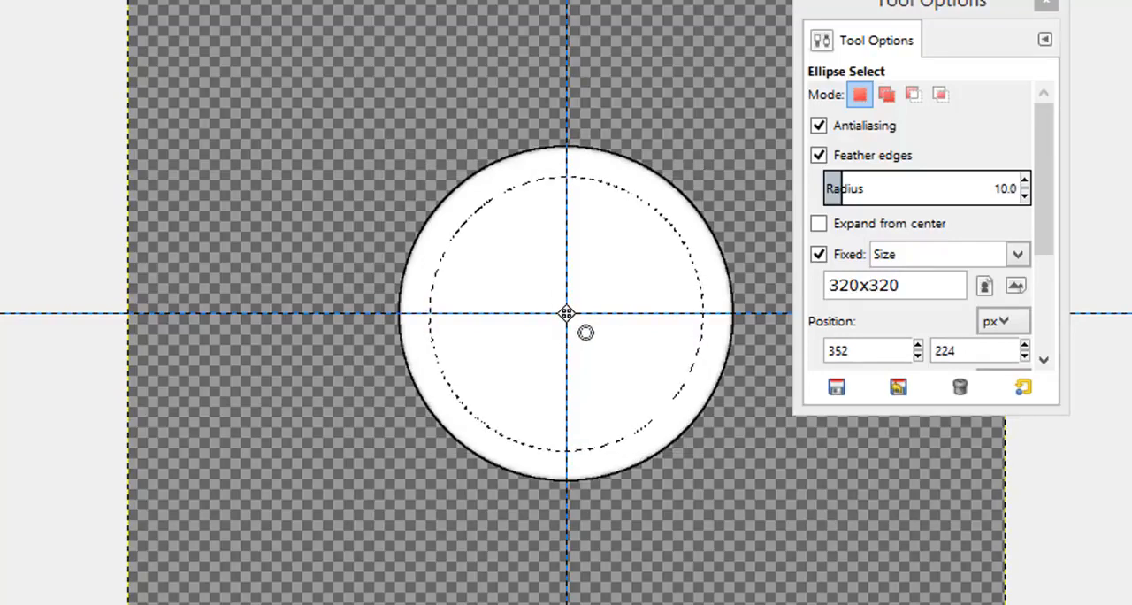
# Step: Change the fixed selection size to 310x310 px and redraw the circle centred on the guides at position 357, 229
pyautogui.click(920, 282)
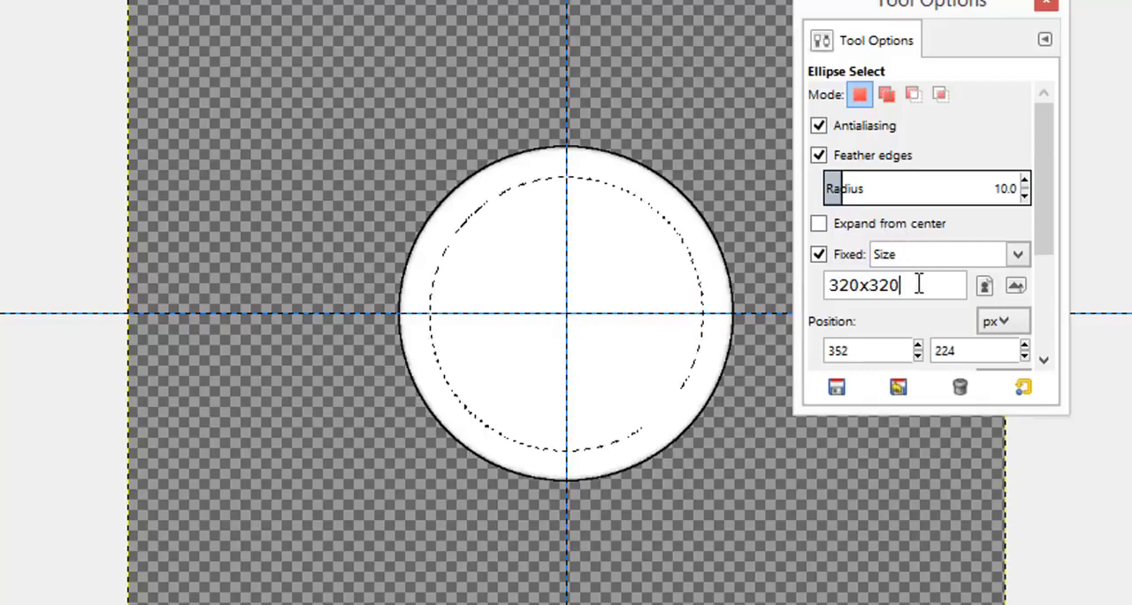
pyautogui.doubleClick(919, 283)
pyautogui.write('31')
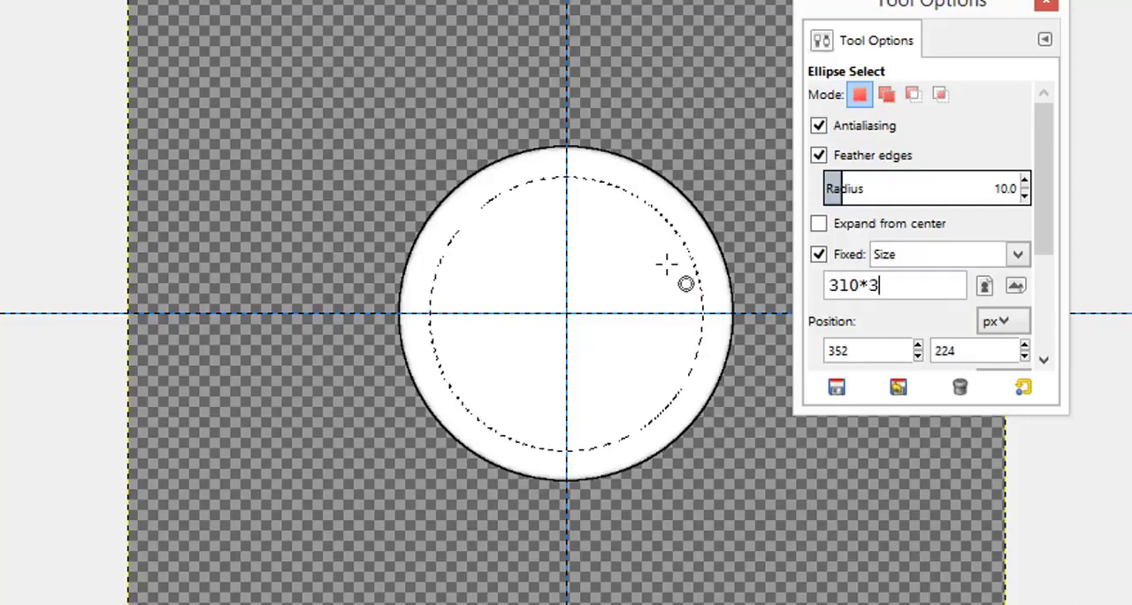
pyautogui.moveTo(516, 245); pyautogui.dragTo(568, 316)
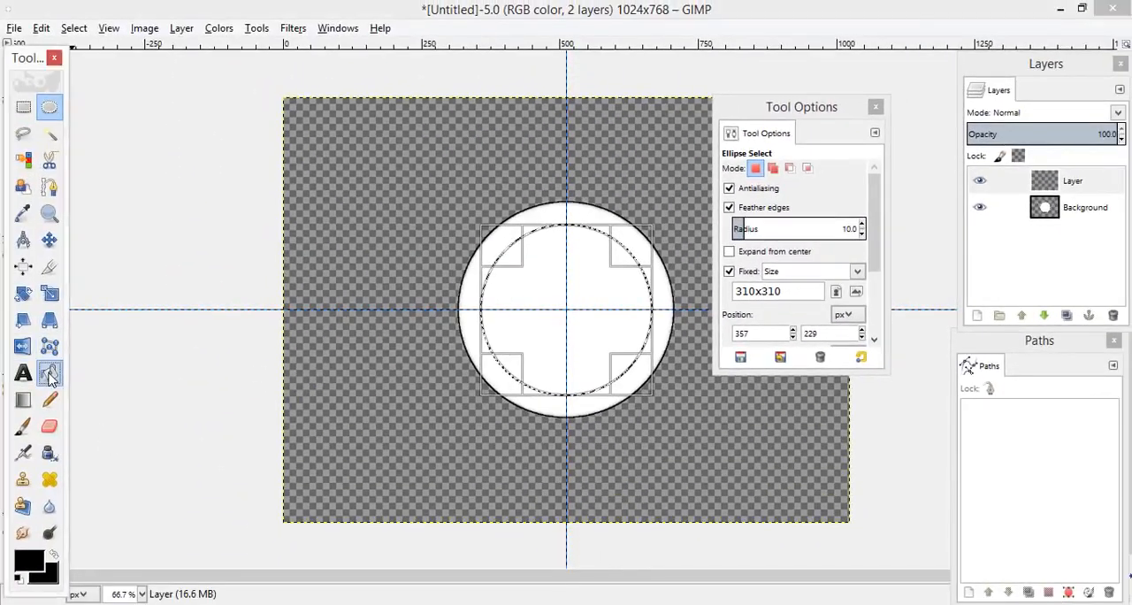
# Step: Set the foreground colour to orange e3a715 and fill the inner circular selection using Bucket Fill
pyautogui.click(48, 375)
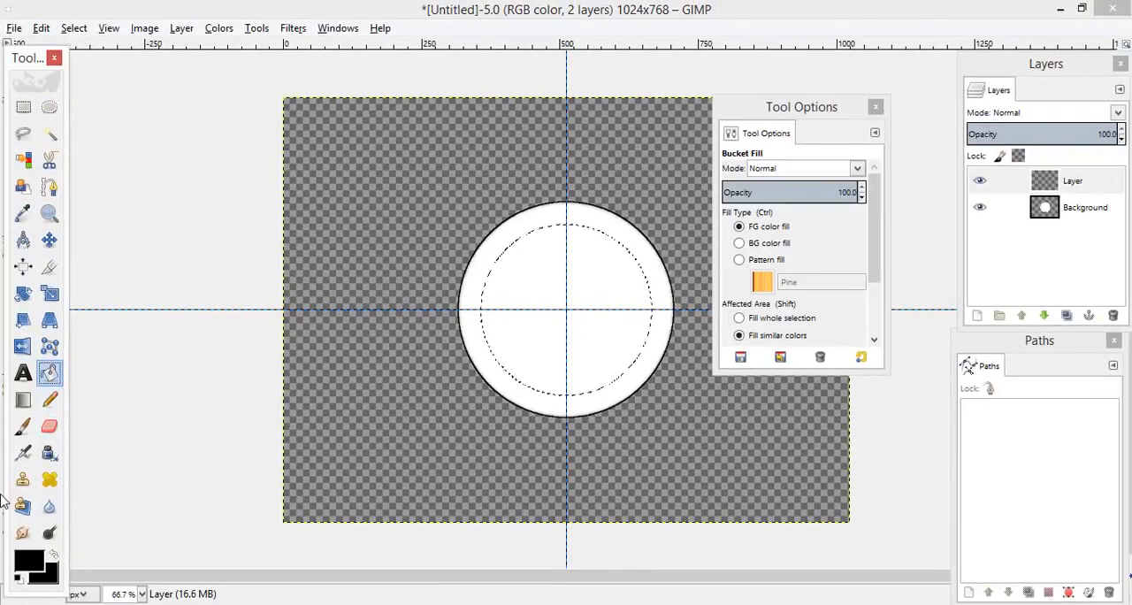
pyautogui.click(32, 558)
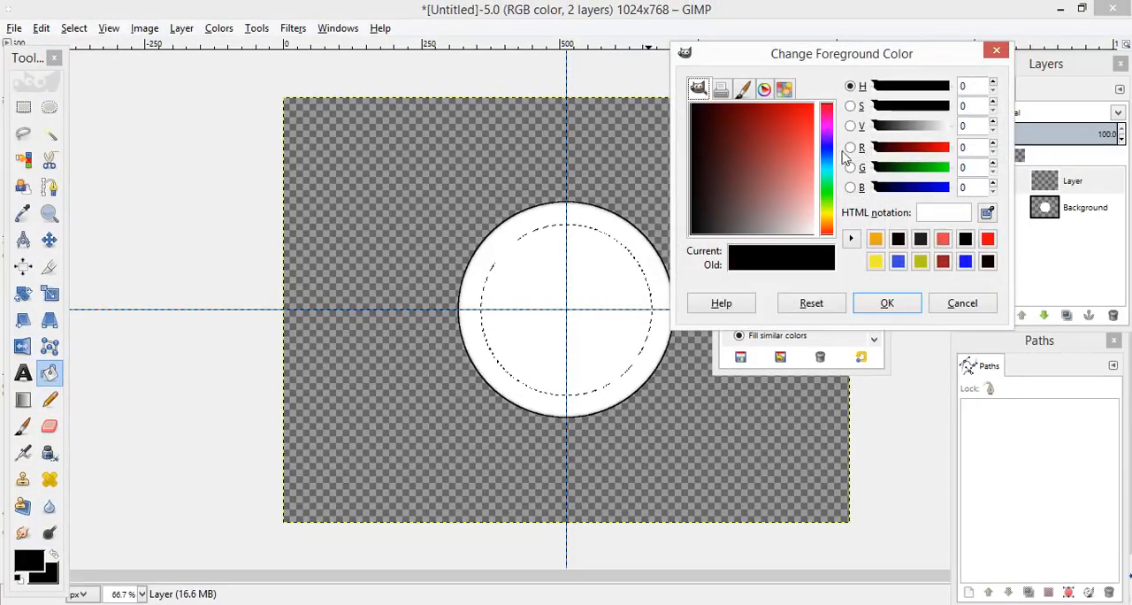
pyautogui.click(875, 243)
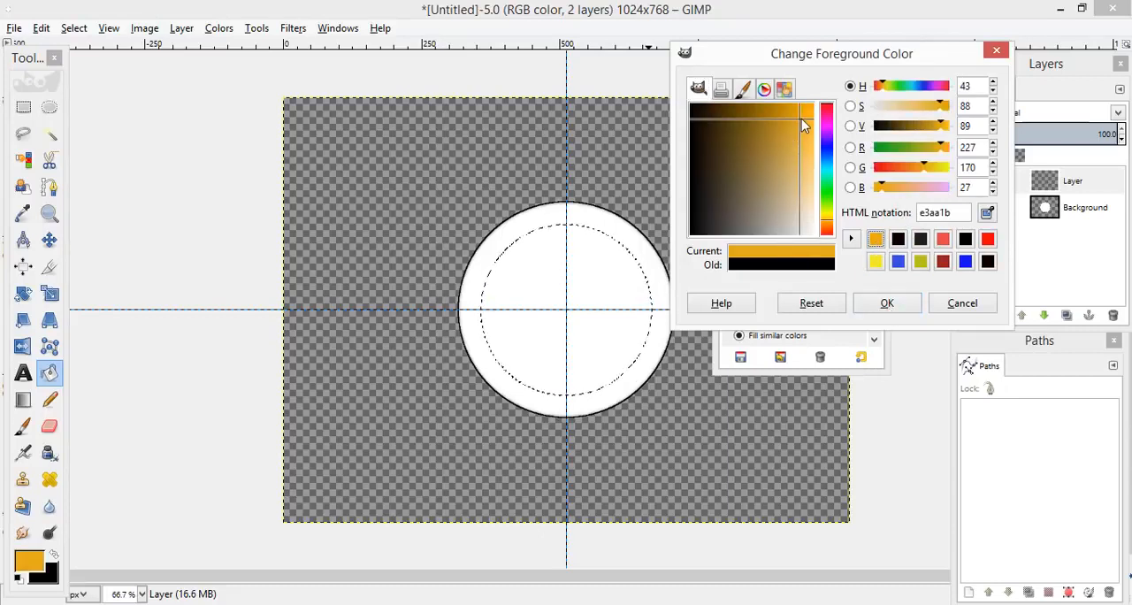
pyautogui.moveTo(801, 118); pyautogui.dragTo(801, 116)
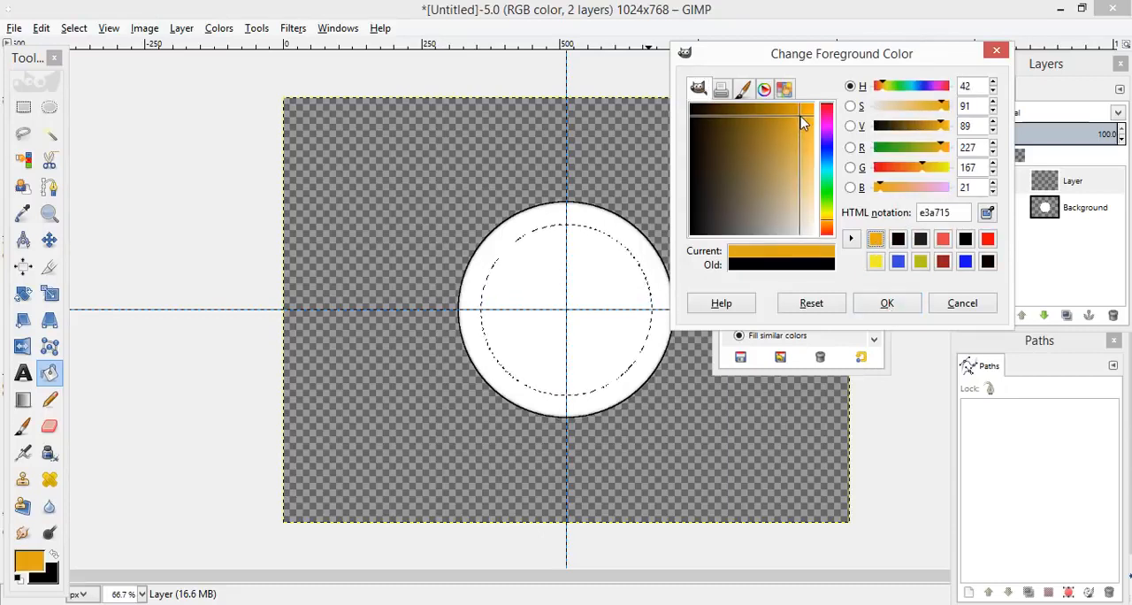
pyautogui.click(887, 304)
pyautogui.click(594, 313)
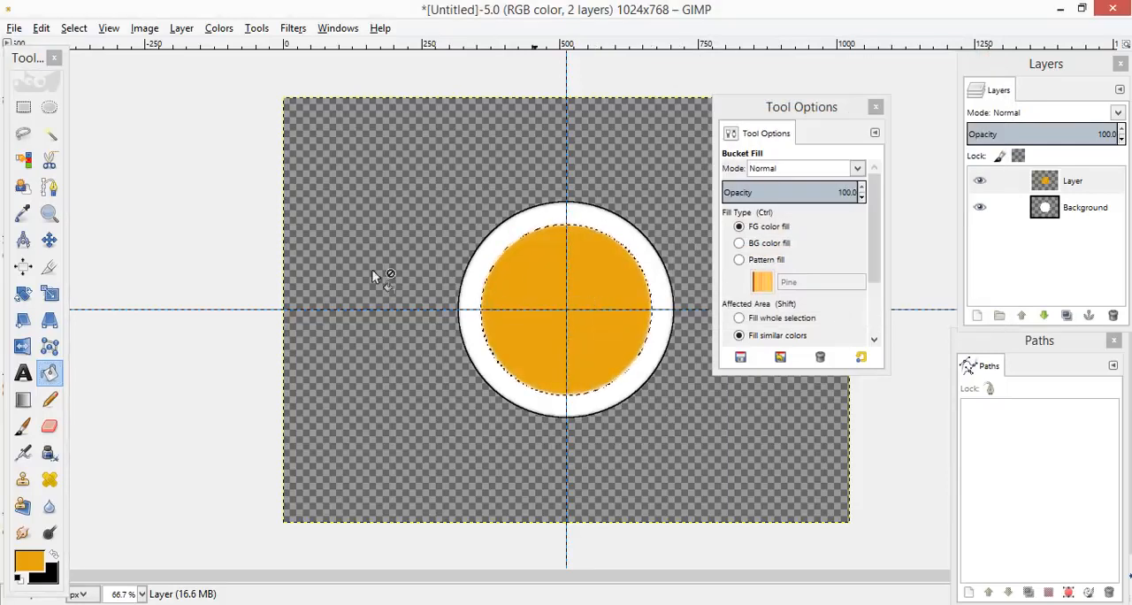
# Step: Swap the foreground and background colours and stroke the orange circle's selection with a 2 px solid black line
pyautogui.click(55, 556)
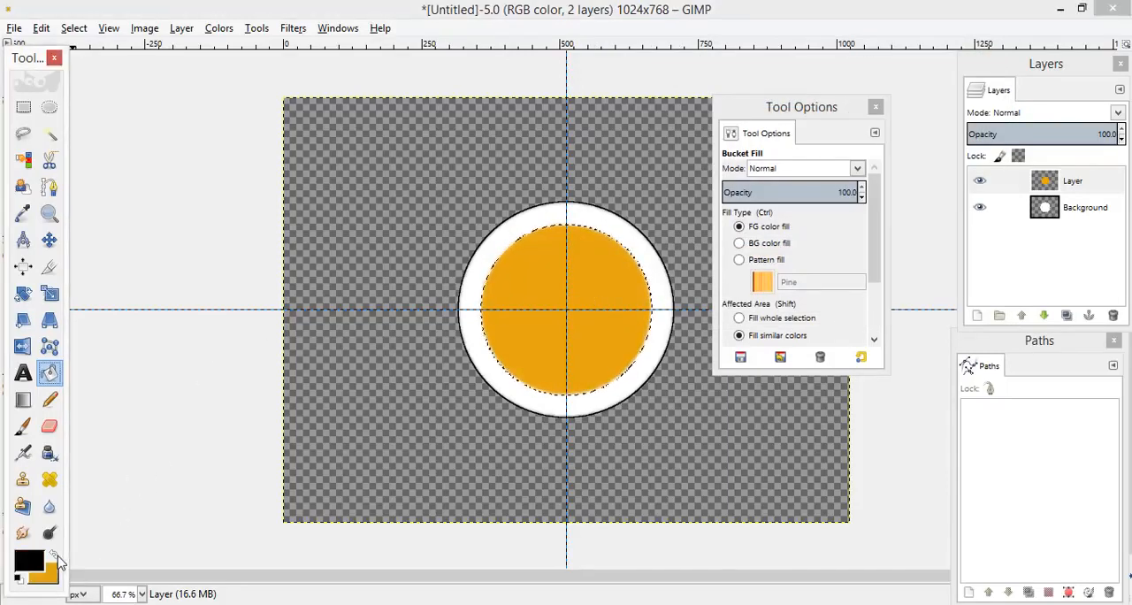
pyautogui.rightClick(577, 272)
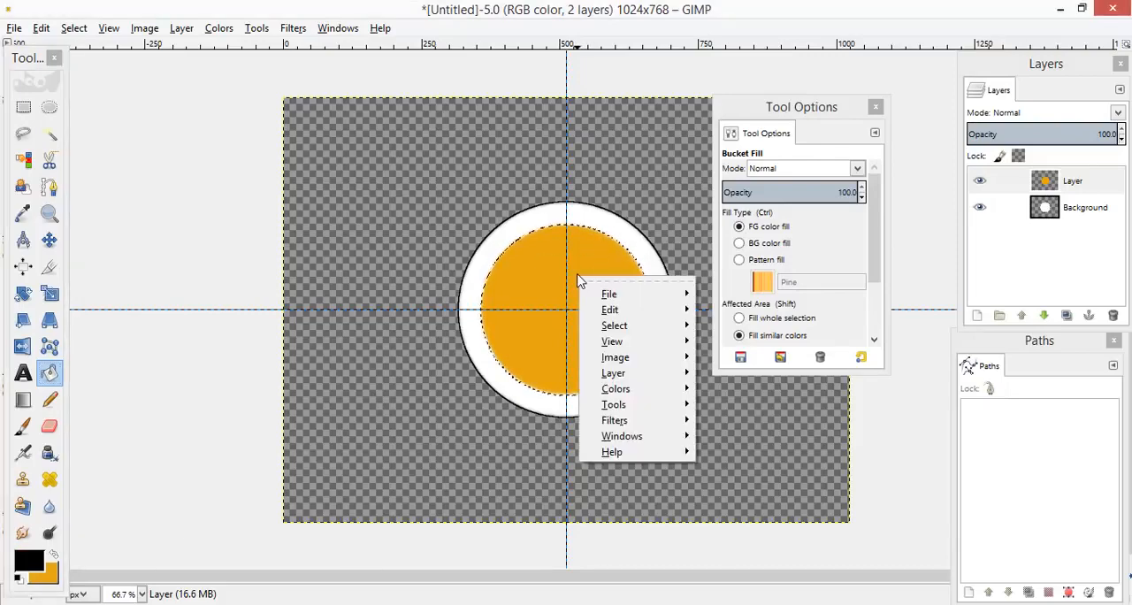
pyautogui.moveTo(664, 318)
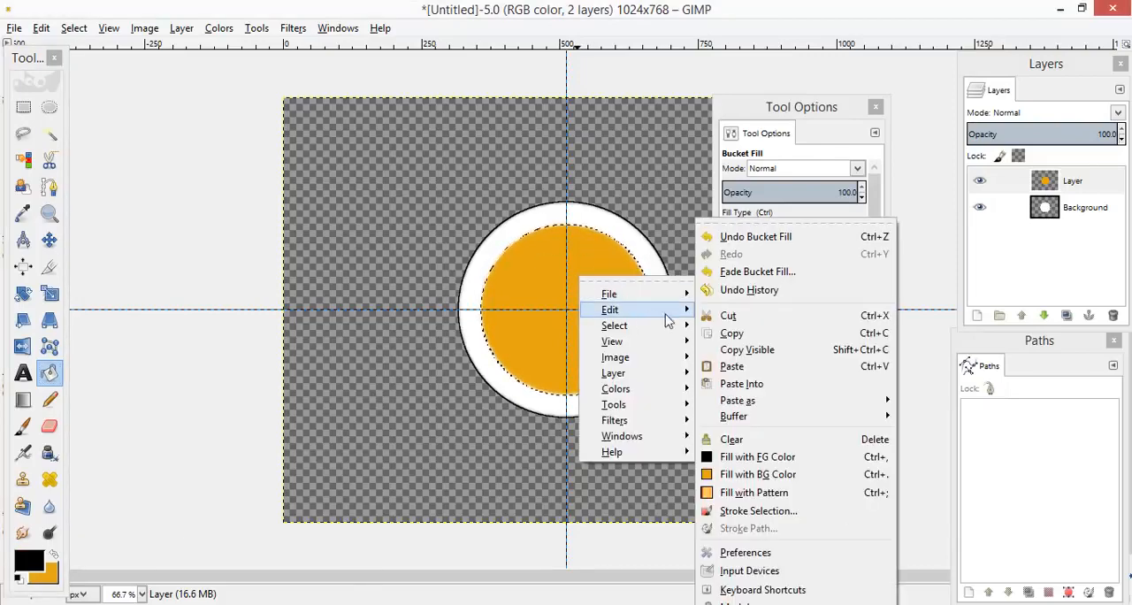
pyautogui.click(761, 511)
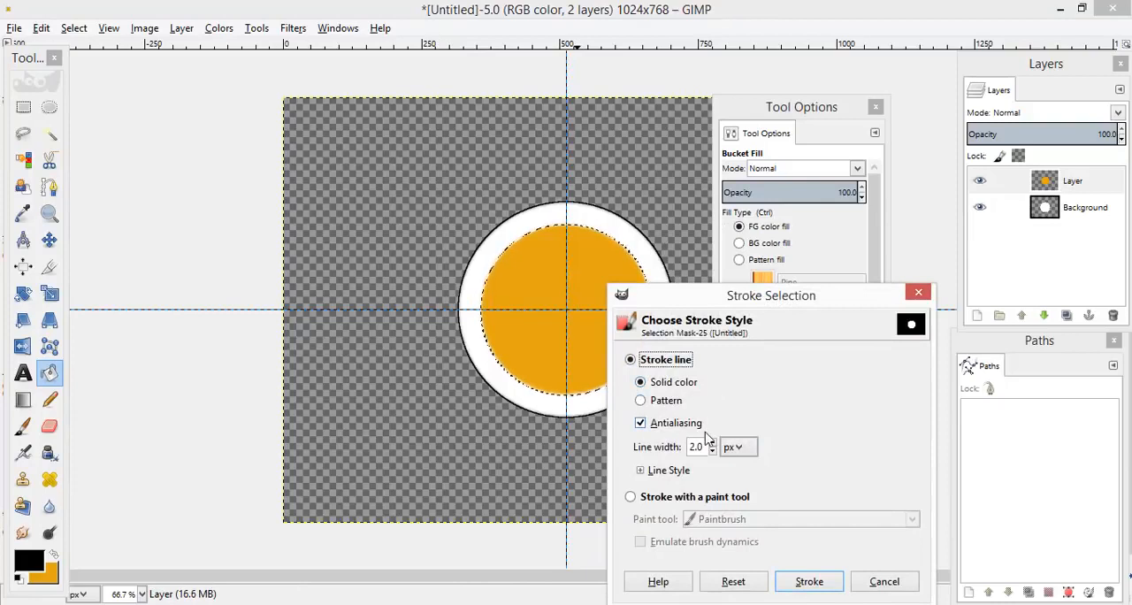
pyautogui.click(805, 581)
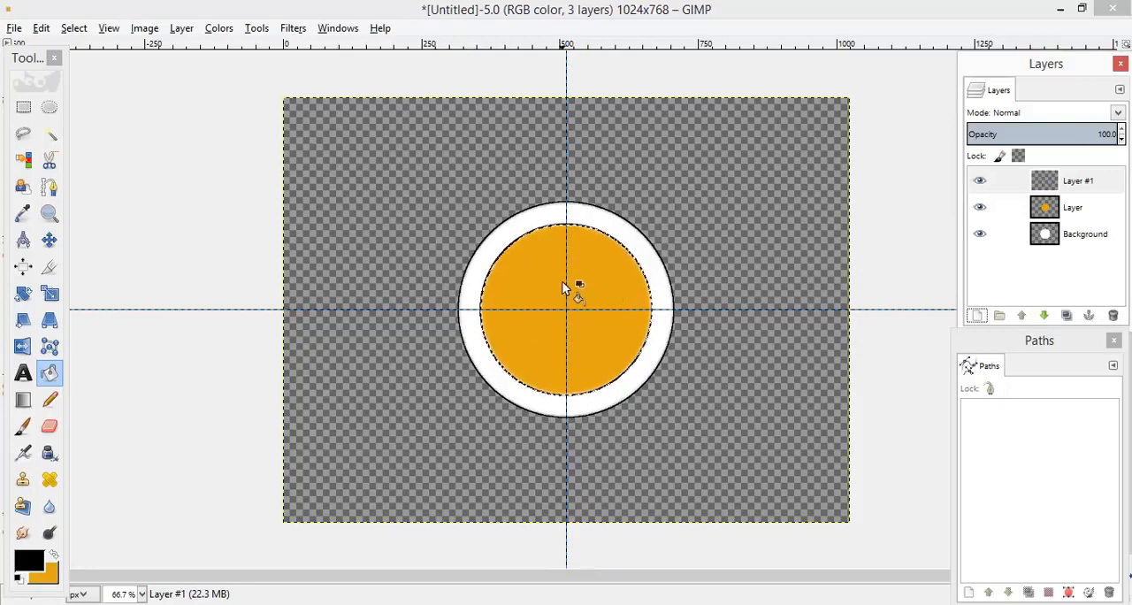
# Step: Clear the selection around the orange circle
pyautogui.rightClick(563, 288)
pyautogui.moveTo(639, 334)
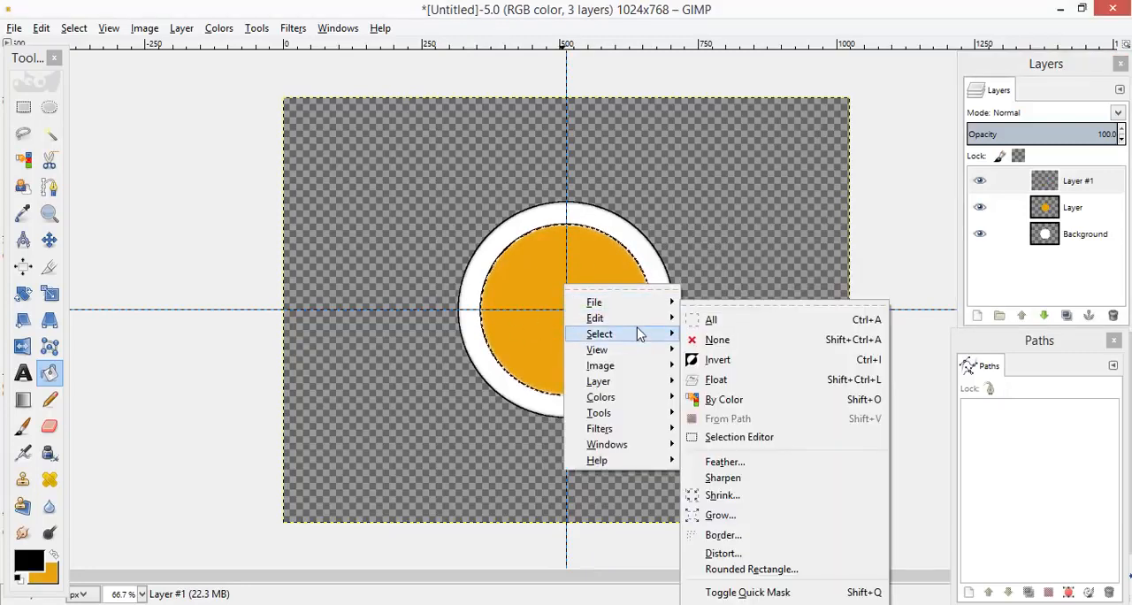
pyautogui.click(686, 338)
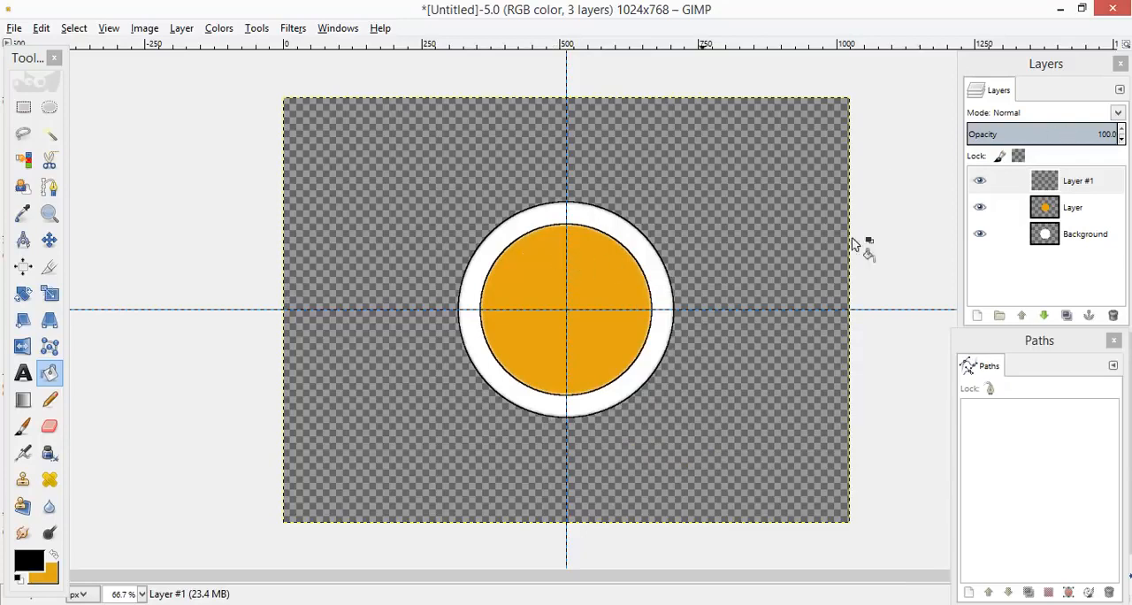
# Step: Duplicate the layer holding the orange circle
pyautogui.click(1077, 209)
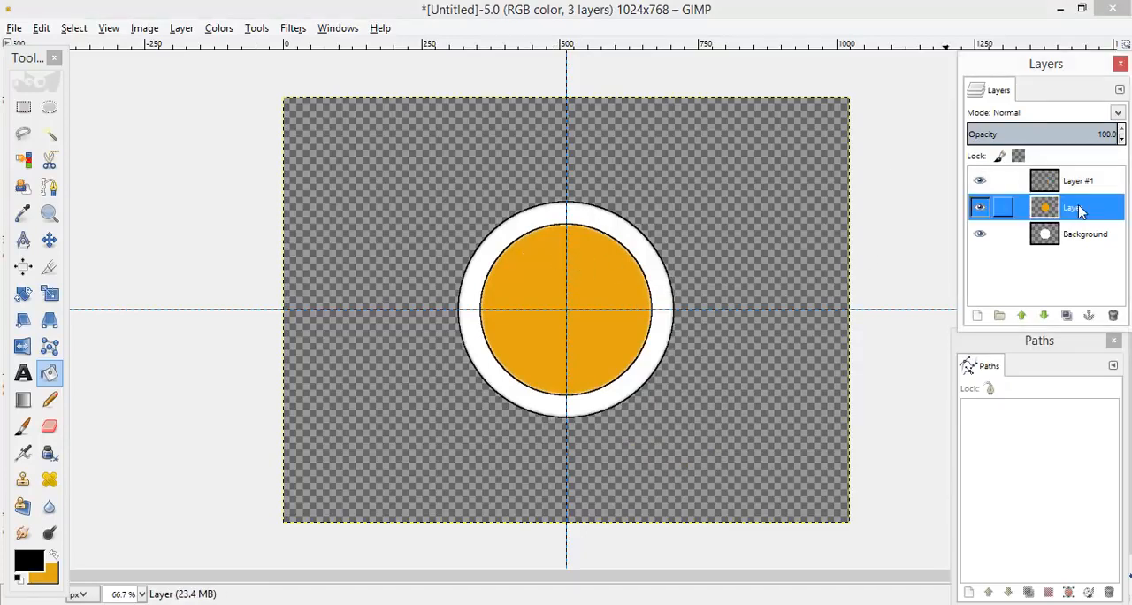
pyautogui.rightClick(1078, 209)
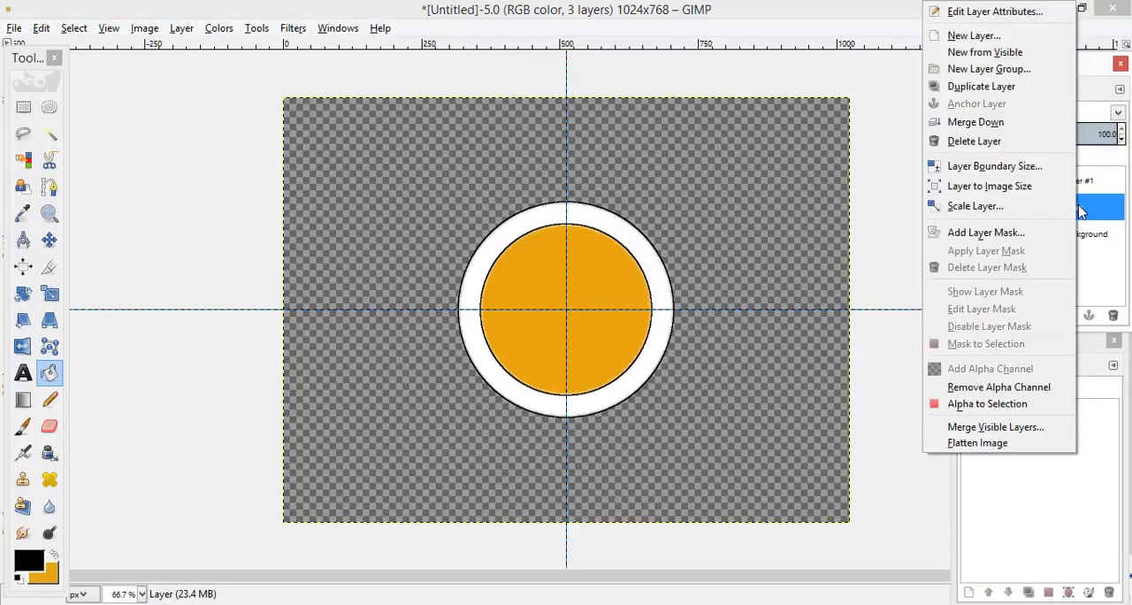
pyautogui.click(996, 90)
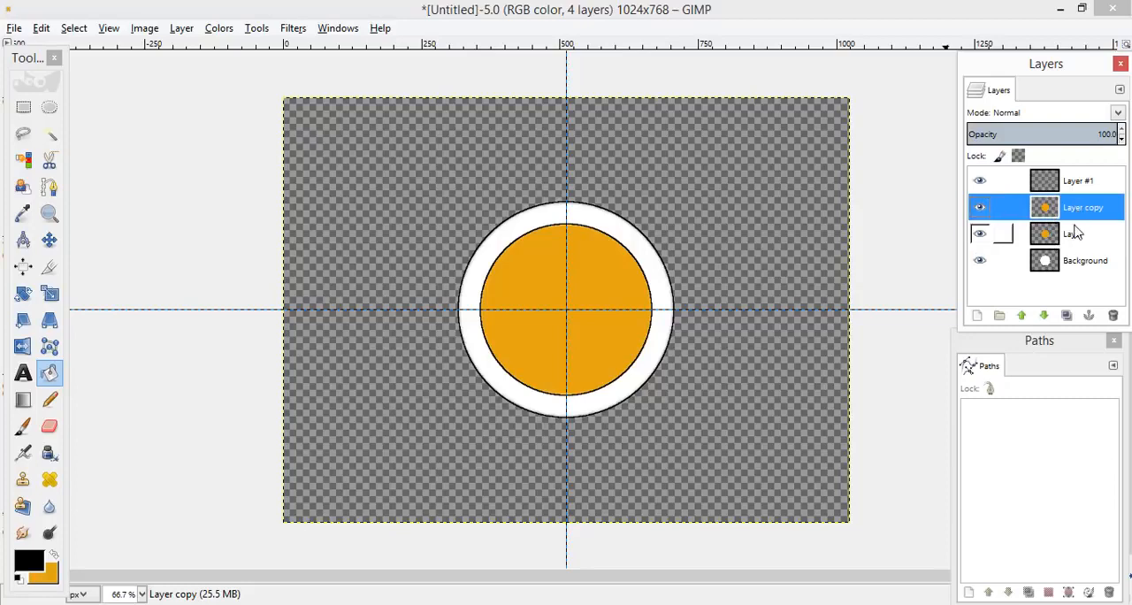
# Step: Fill the circle on the layer named Layer, beneath the orange copy, with black 000000 using Bucket Fill
pyautogui.click(1073, 236)
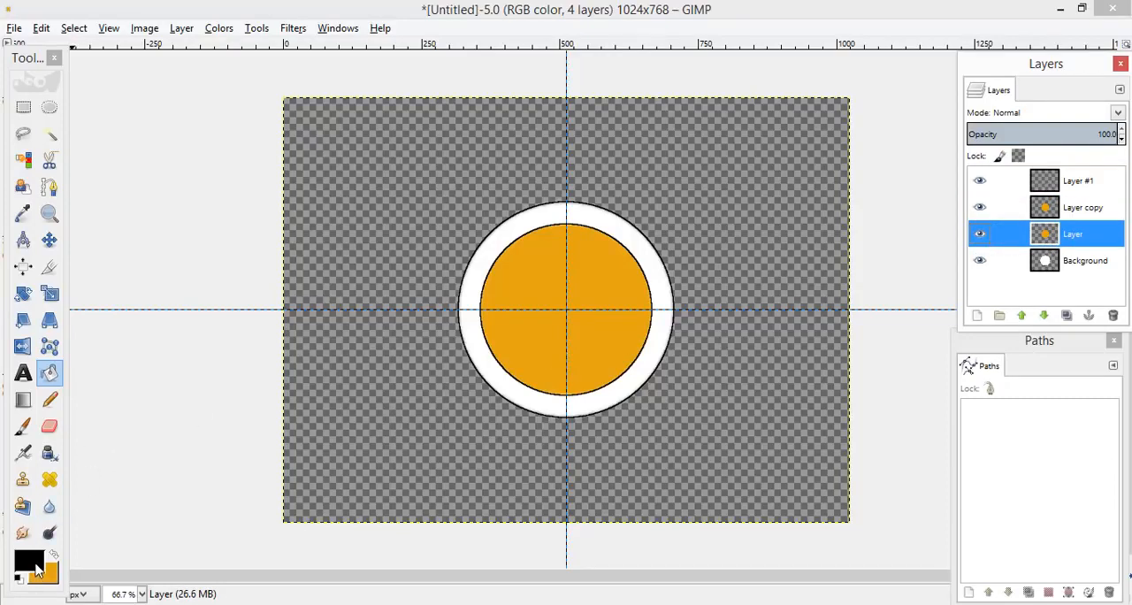
pyautogui.click(37, 567)
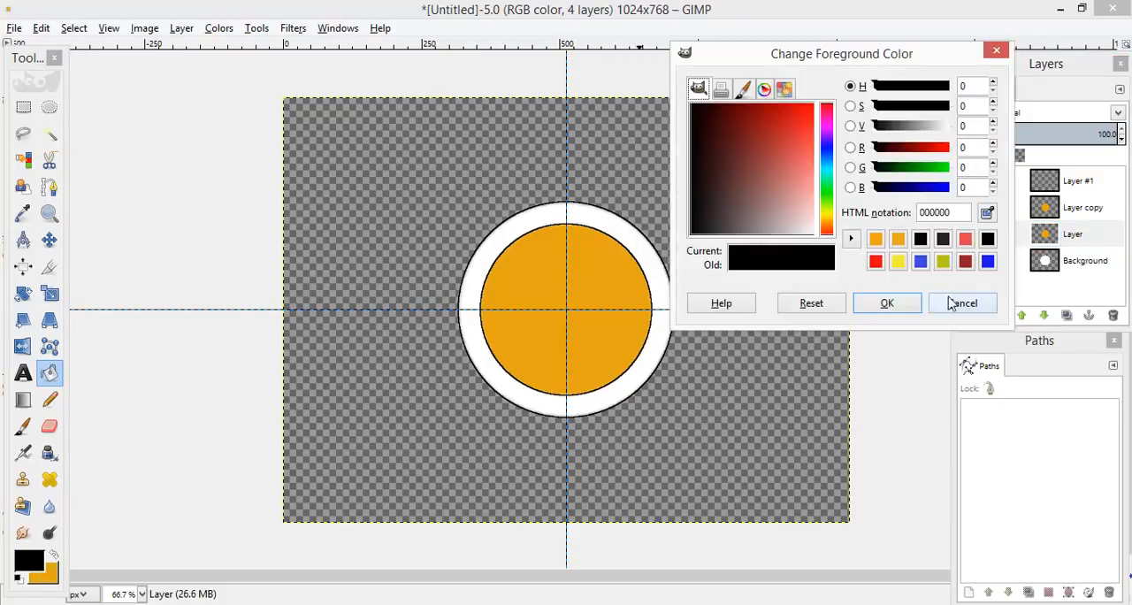
pyautogui.click(888, 304)
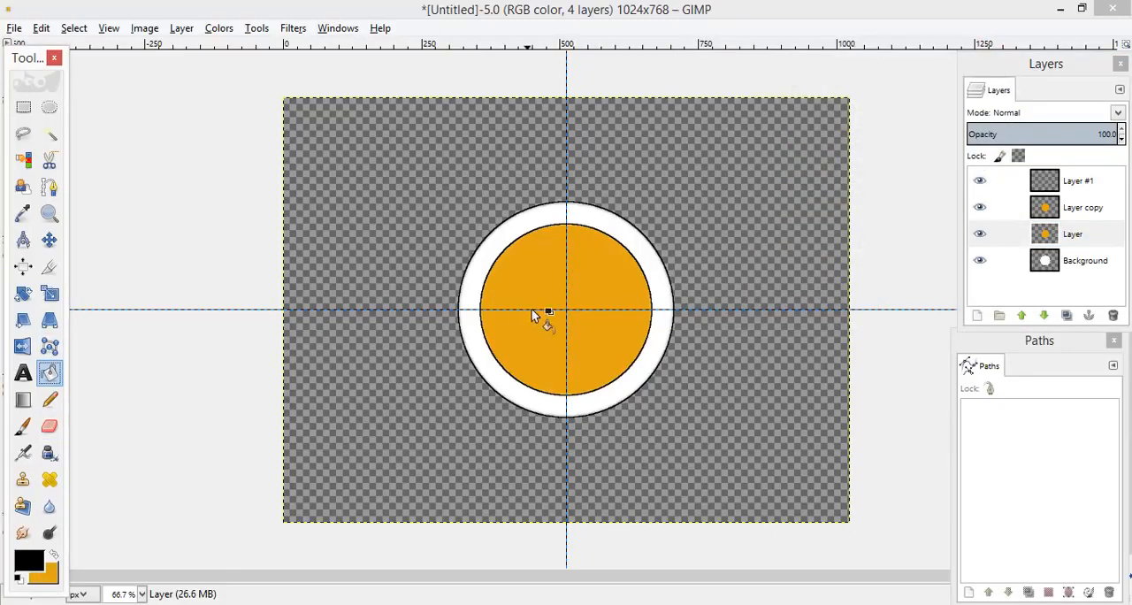
pyautogui.click(562, 304)
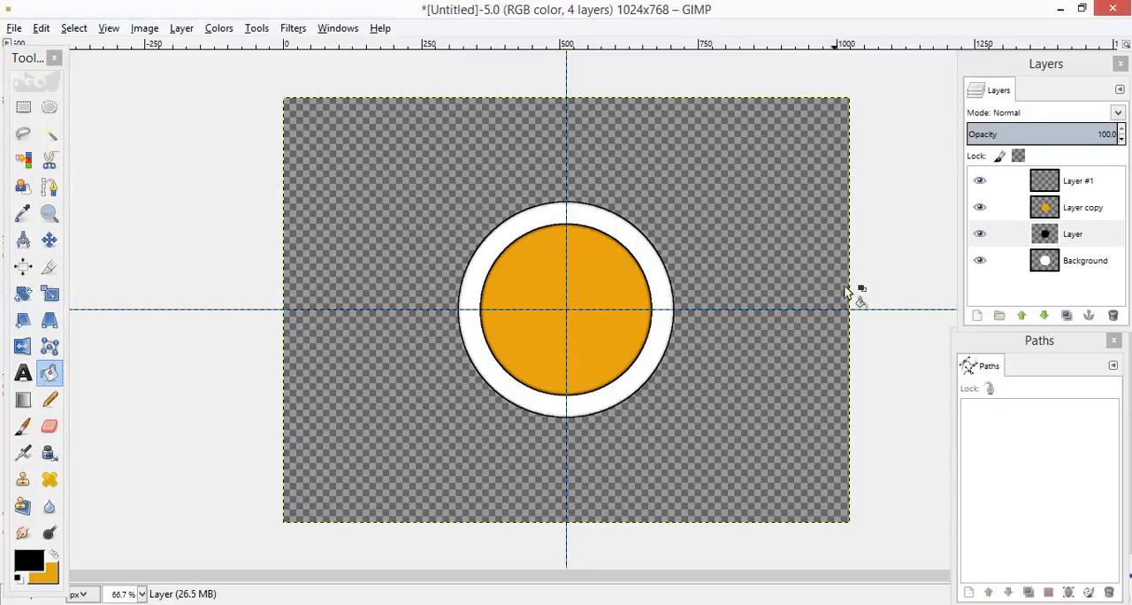
# Step: Hide and delete the empty layer named Layer #1 at the top of the stack
pyautogui.click(979, 181)
pyautogui.click(1080, 186)
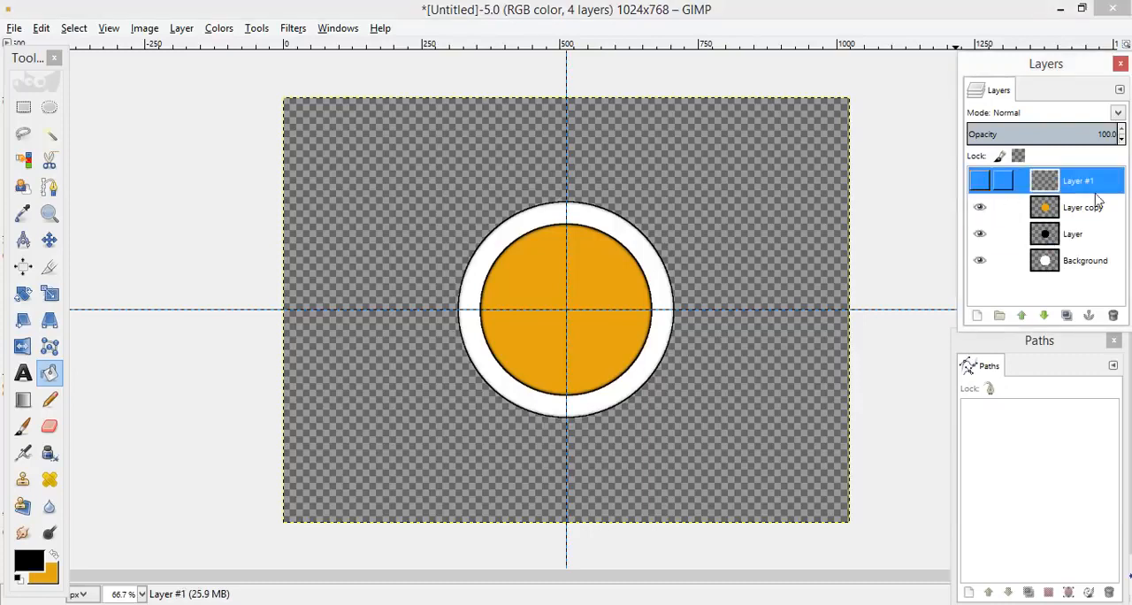
pyautogui.click(1113, 315)
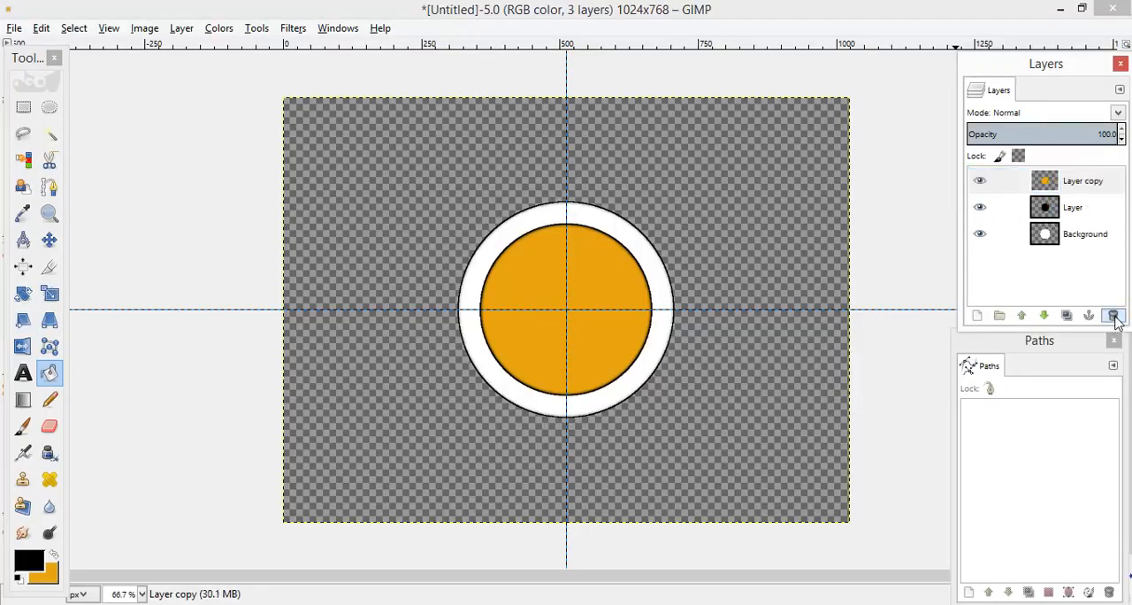
# Step: Toggle the visibility of the orange, black and white circle layers to examine what each contains
pyautogui.click(979, 182)
pyautogui.click(979, 181)
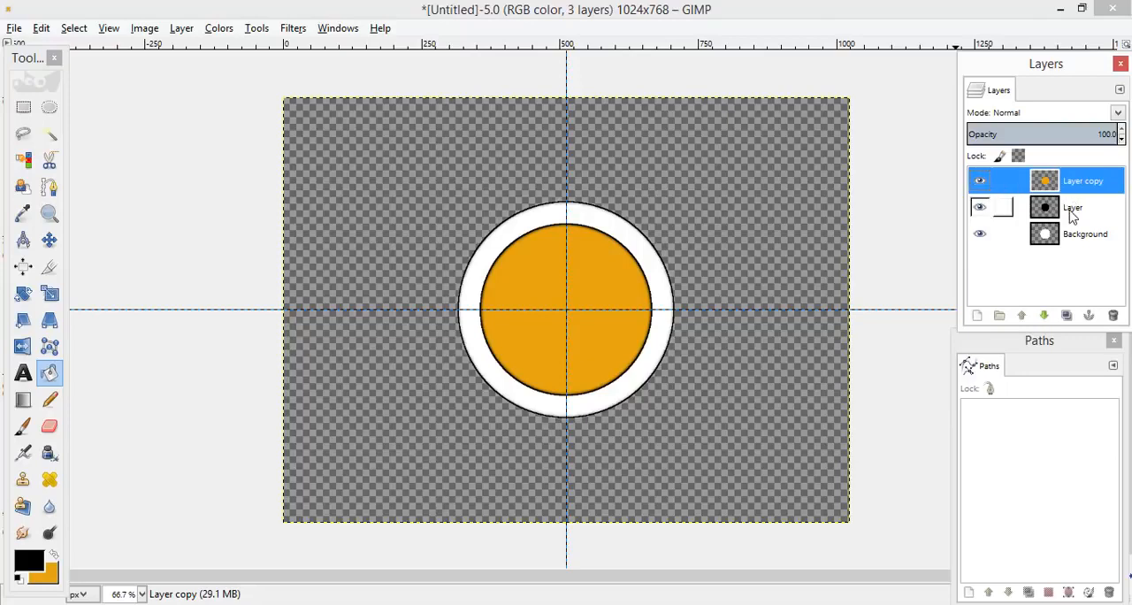
pyautogui.click(979, 181)
pyautogui.click(980, 208)
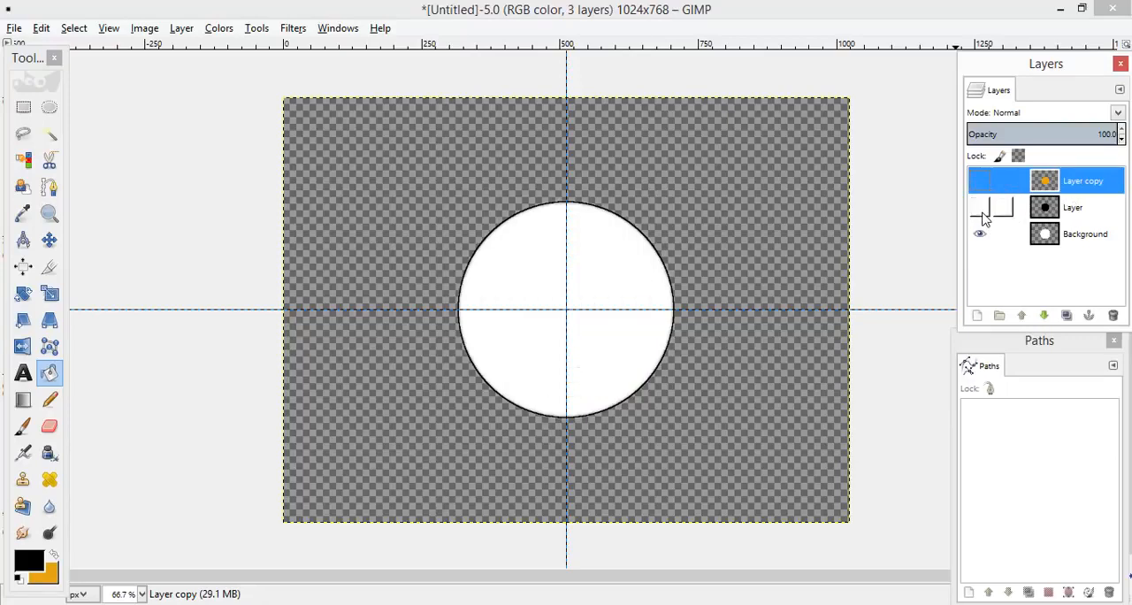
pyautogui.click(979, 209)
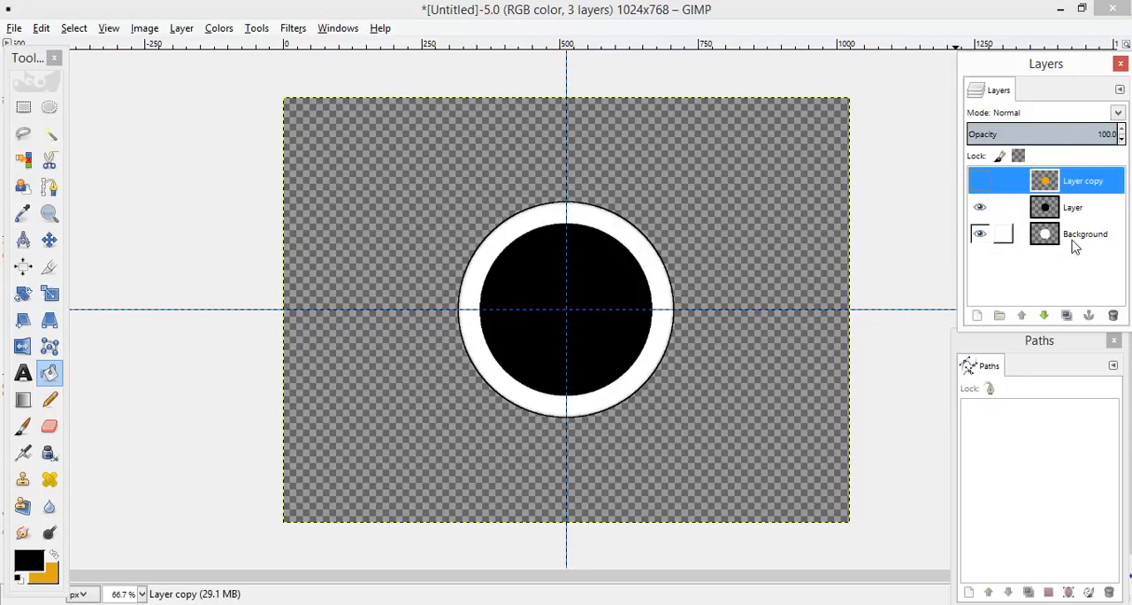
pyautogui.click(979, 208)
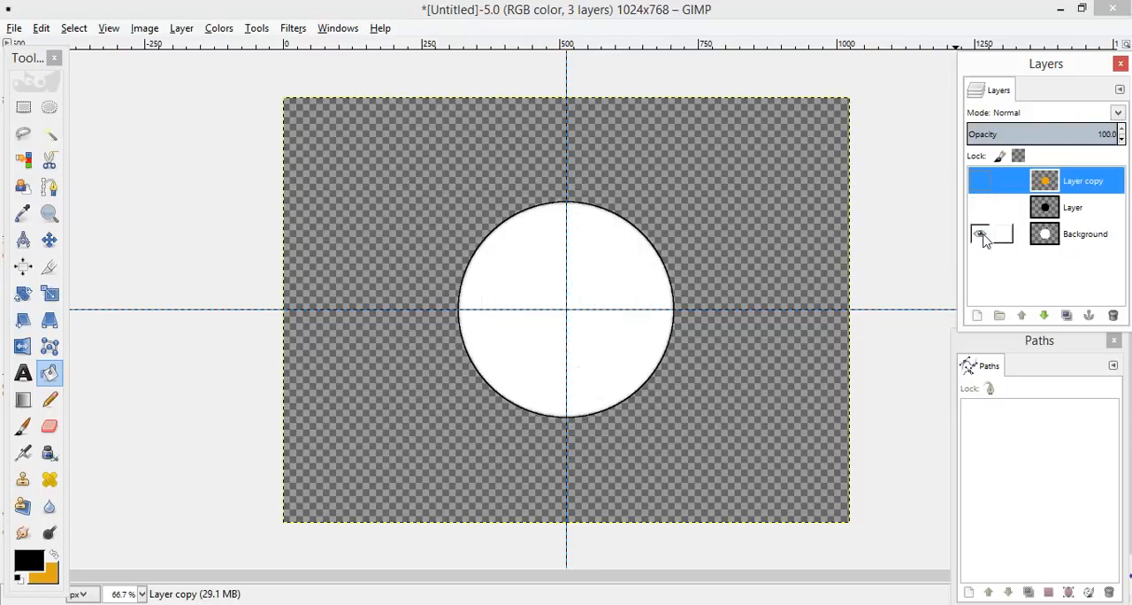
pyautogui.click(982, 235)
pyautogui.click(981, 235)
pyautogui.click(981, 209)
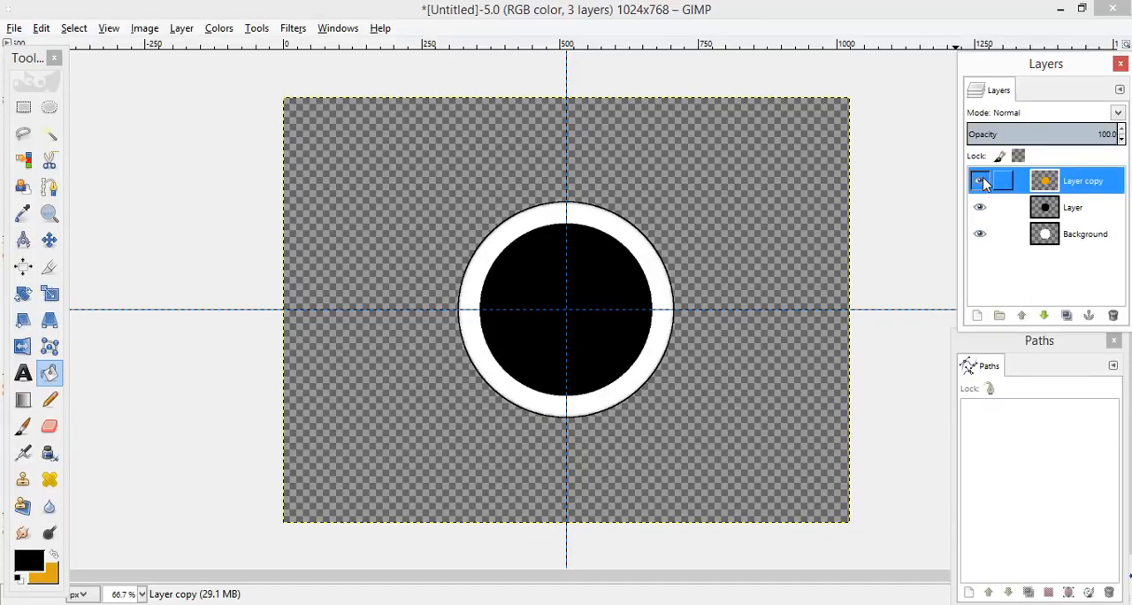
pyautogui.click(982, 182)
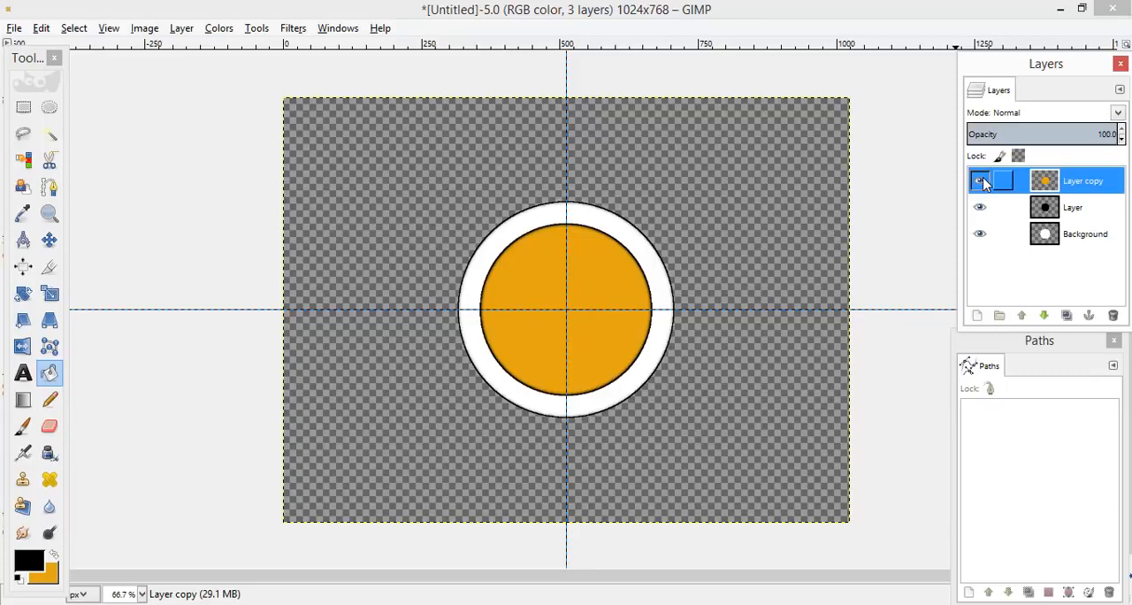
# Step: Outline a narrow wedge with Free Select, from the orange circle's left edge to its top edge
pyautogui.click(1071, 208)
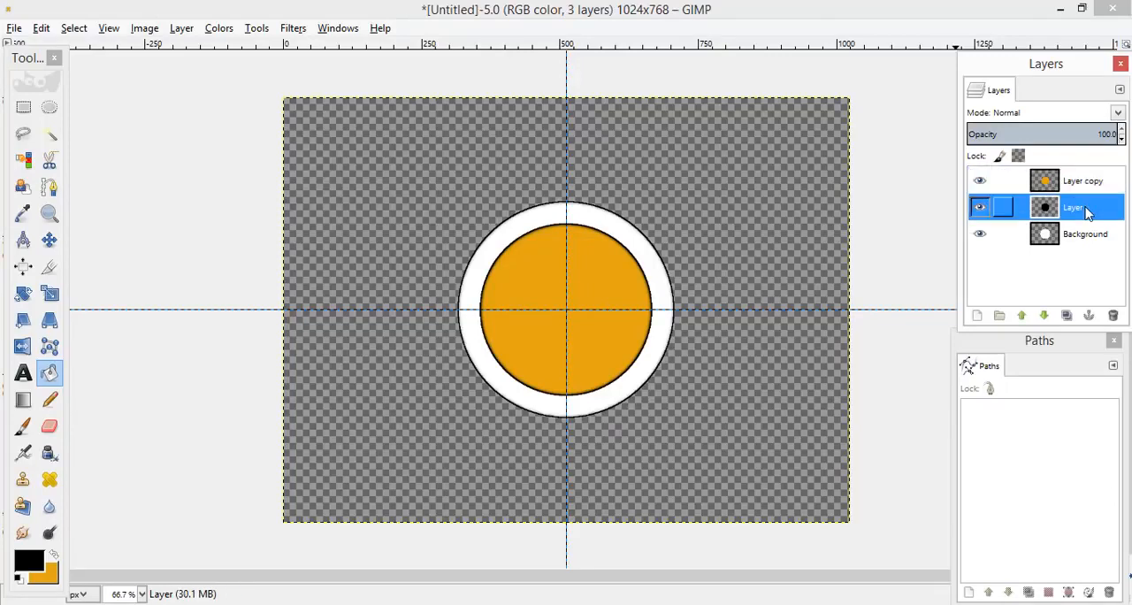
pyautogui.press('f')
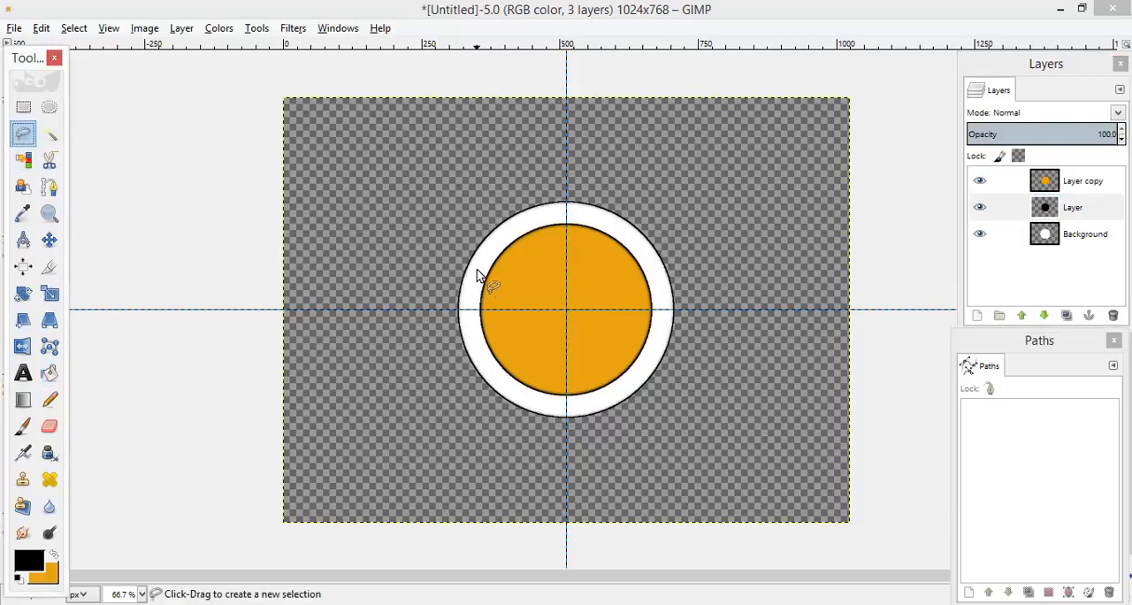
pyautogui.click(474, 314)
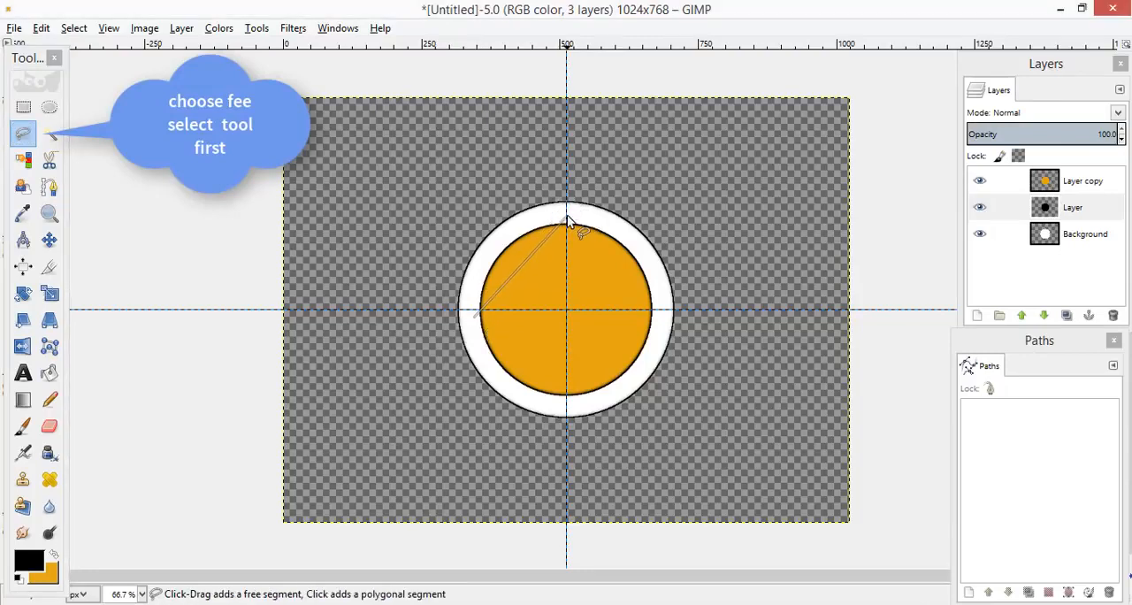
pyautogui.click(566, 213)
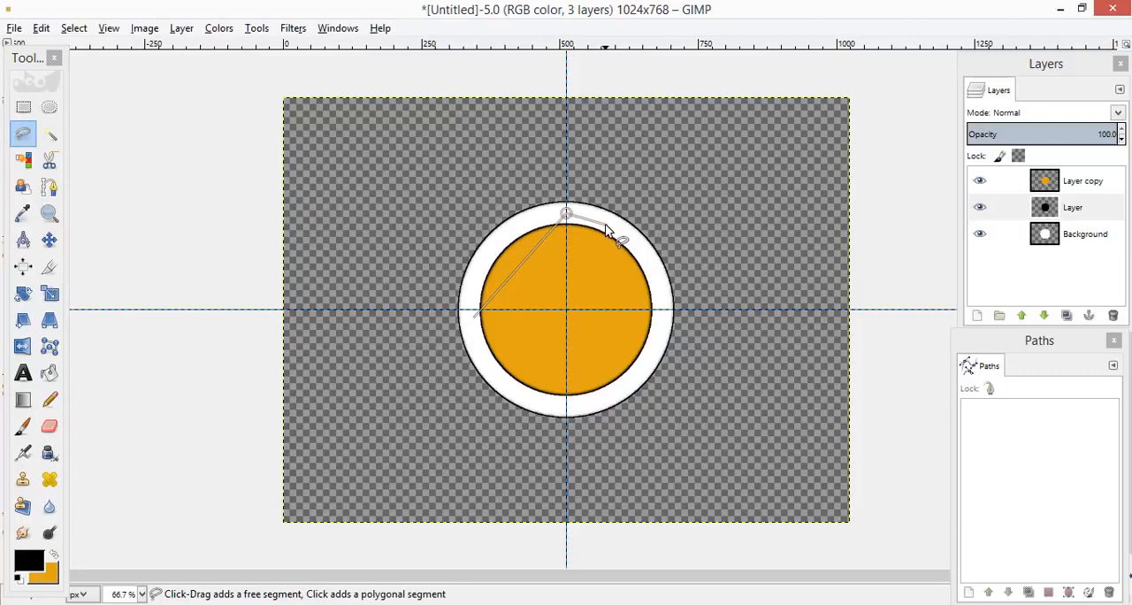
pyautogui.click(604, 225)
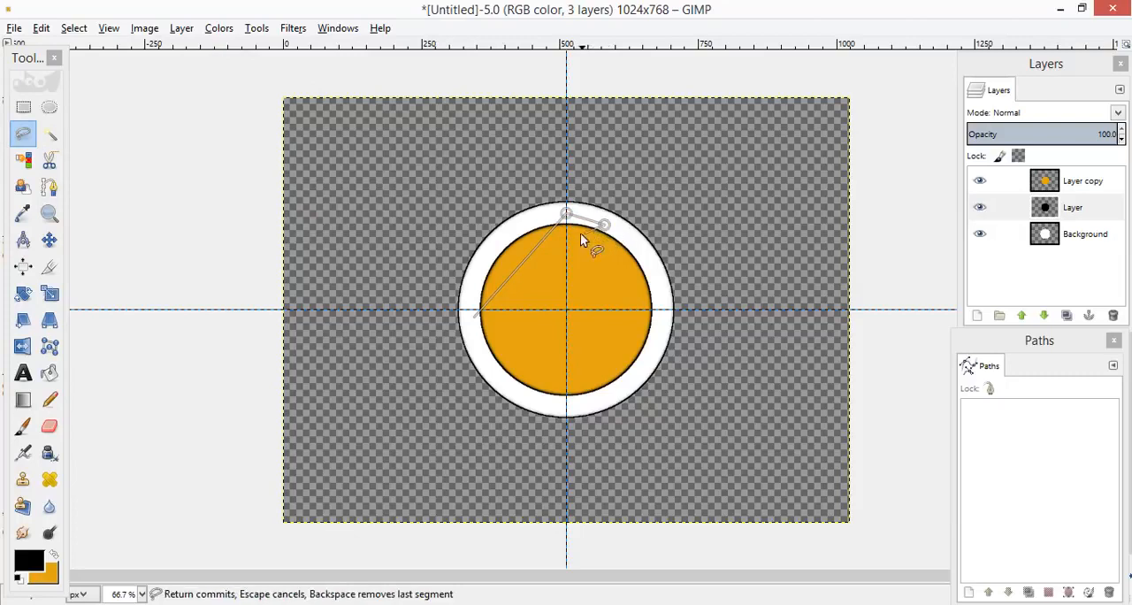
pyautogui.click(475, 315)
pyautogui.click(475, 320)
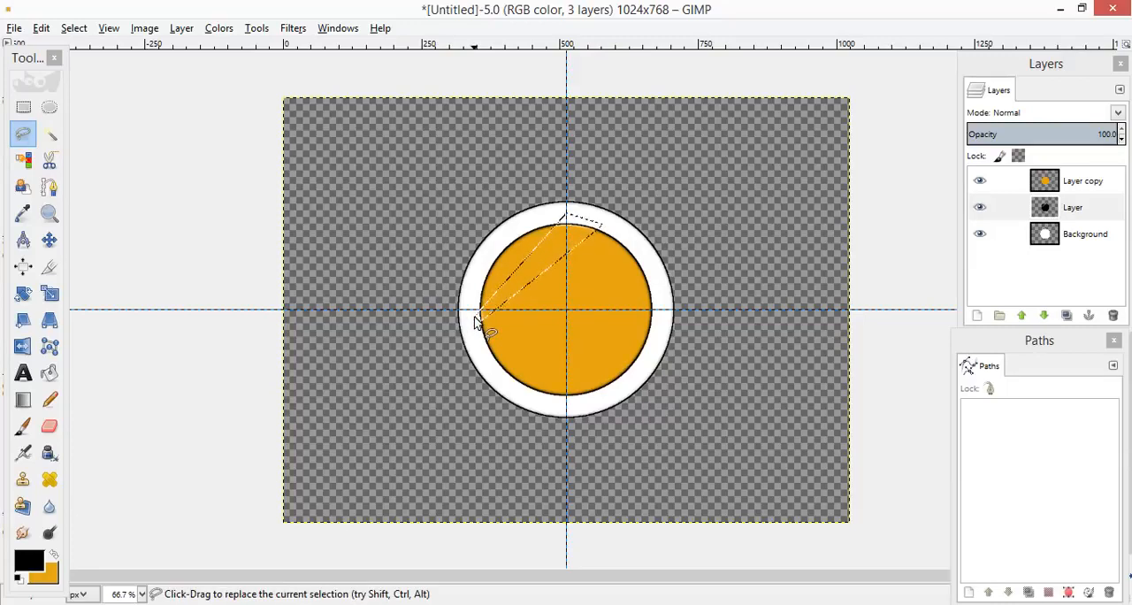
# Step: Delete the wedge-shaped area from the orange circle on Layer copy and clear the selection
pyautogui.click(1088, 183)
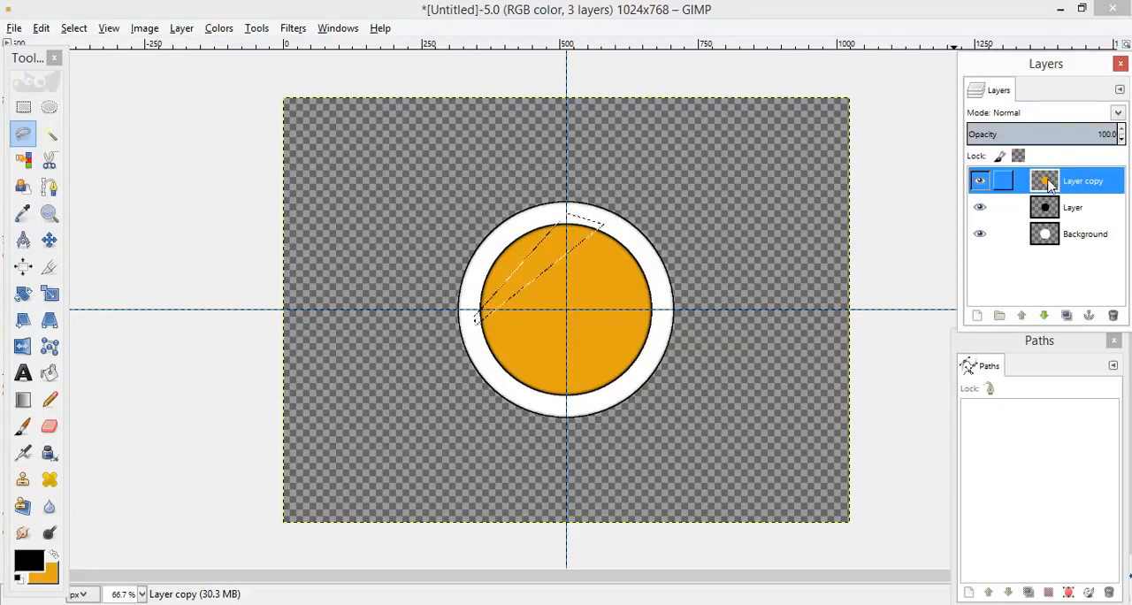
pyautogui.hotkey('ctrl', ',')
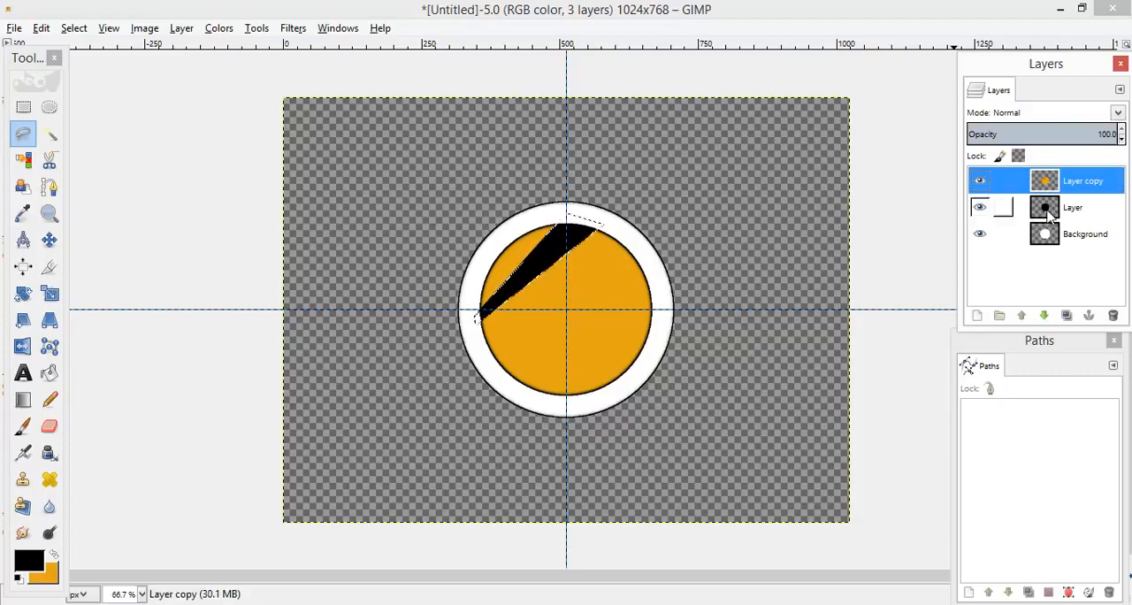
pyautogui.press('super+c')
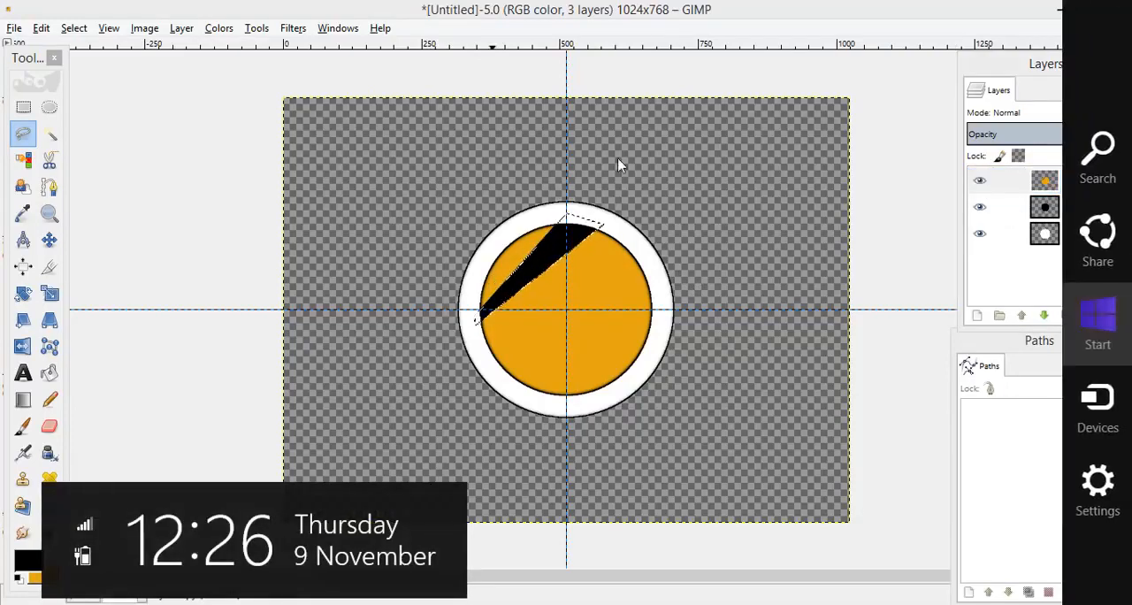
pyautogui.click(531, 276)
pyautogui.rightClick(532, 276)
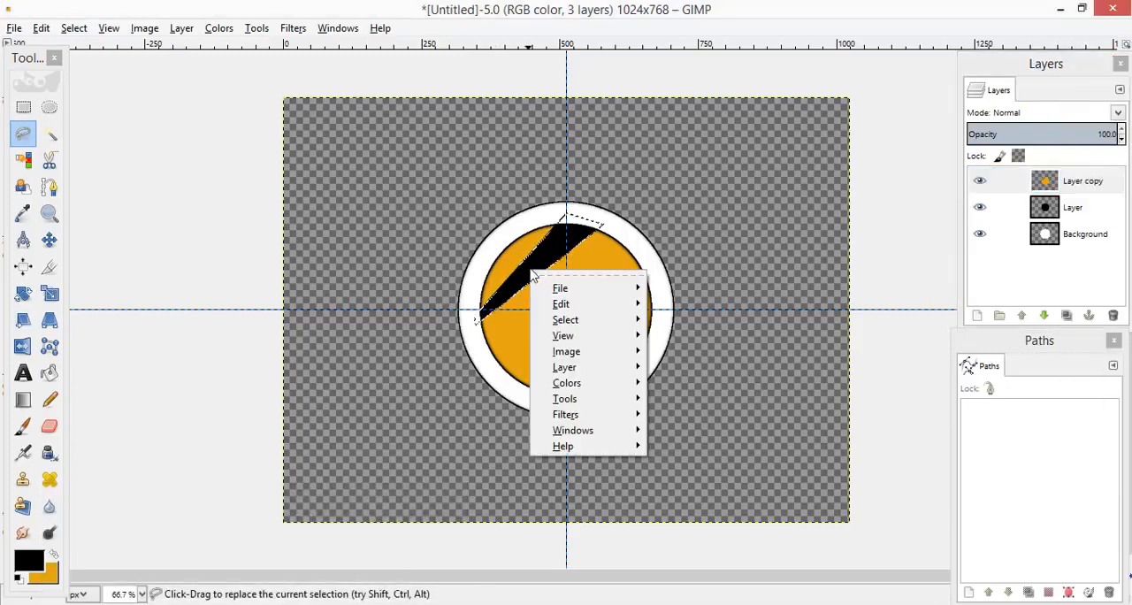
pyautogui.moveTo(607, 319)
pyautogui.click(677, 336)
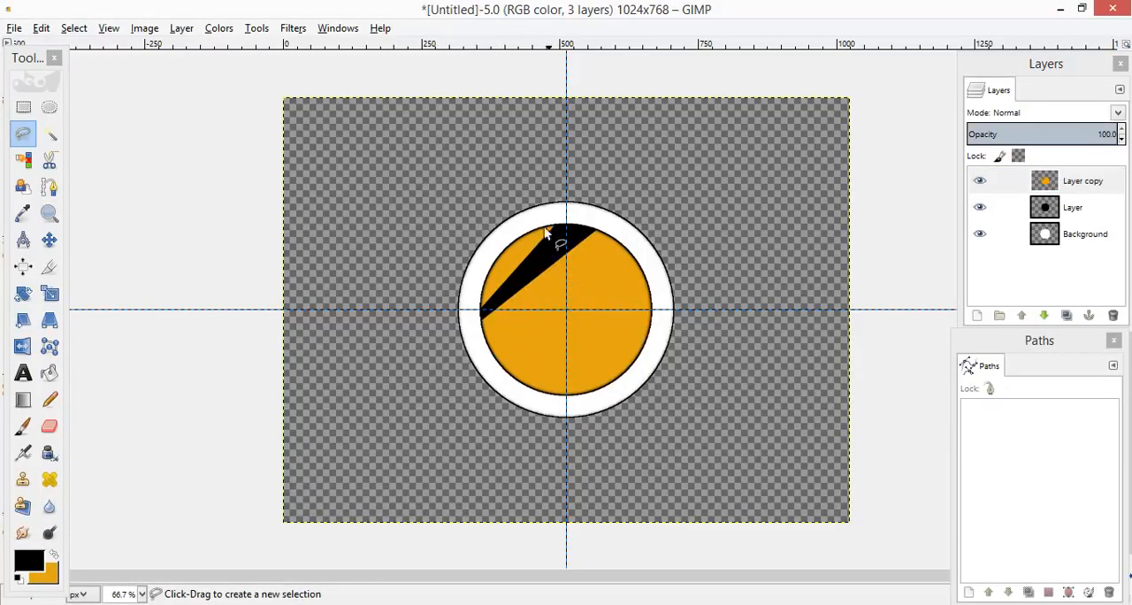
# Step: Show the Free Select options and, in replace mode, outline a second wedge from the circle's left edge to its upper-right edge
pyautogui.doubleClick(27, 134)
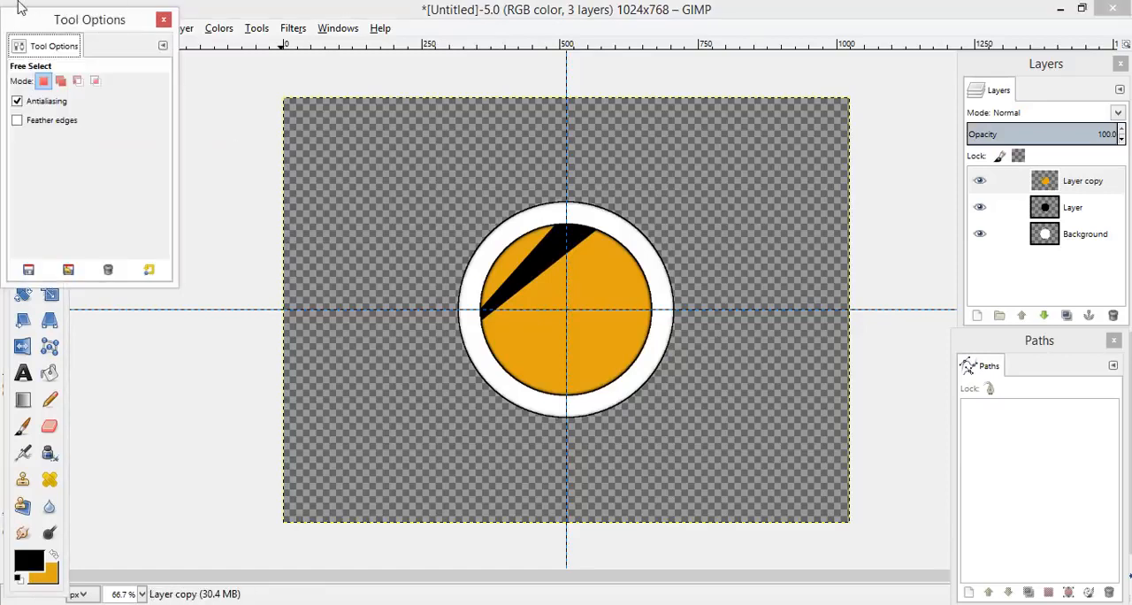
pyautogui.moveTo(76, 23); pyautogui.dragTo(887, 97)
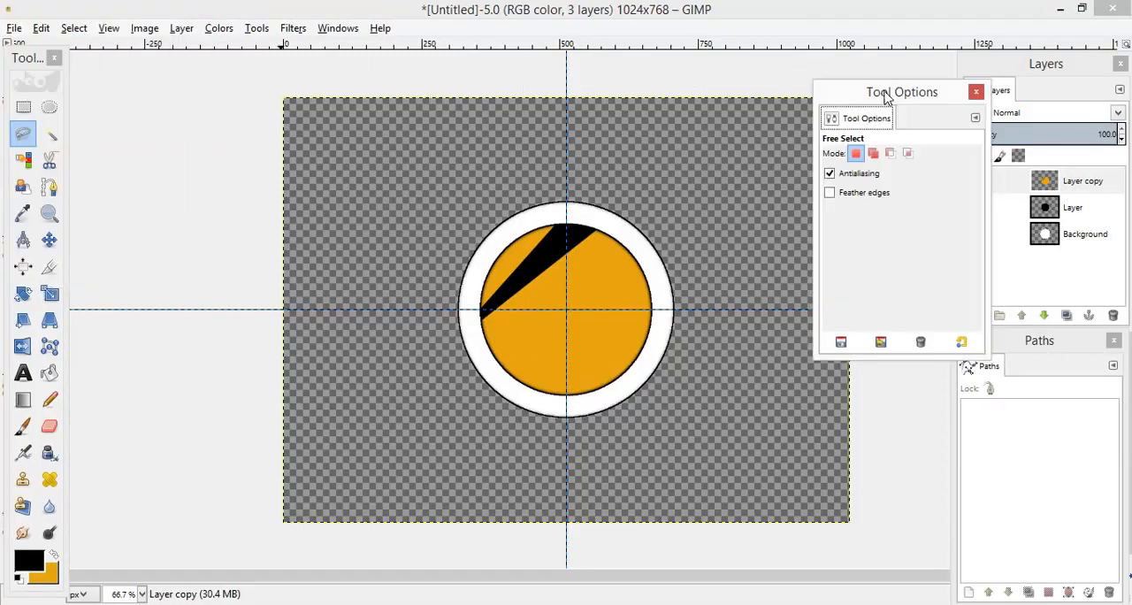
pyautogui.click(872, 154)
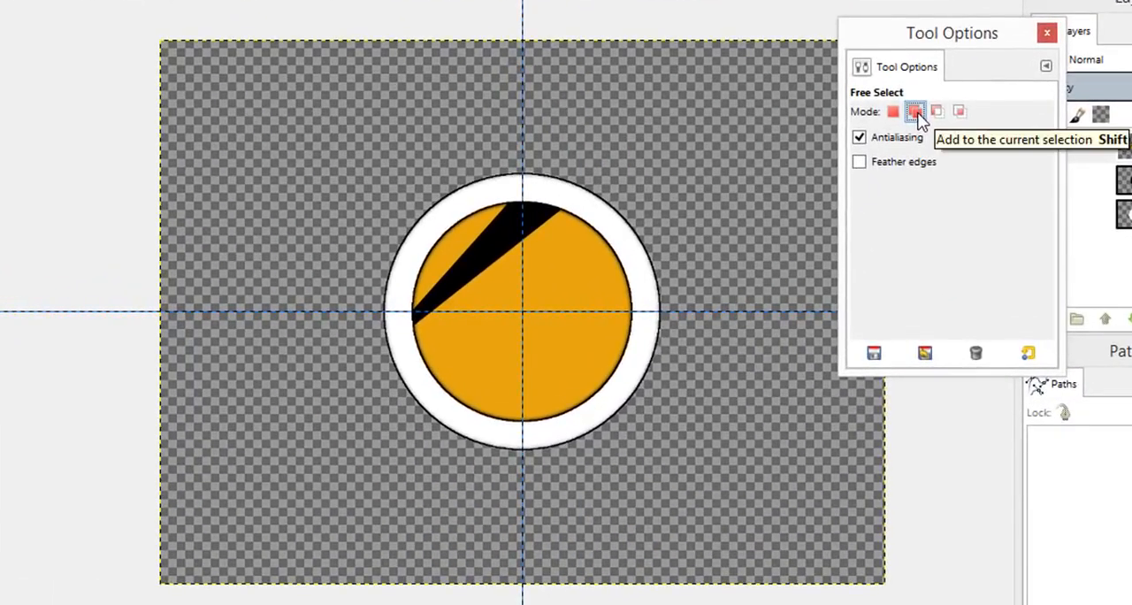
pyautogui.click(893, 112)
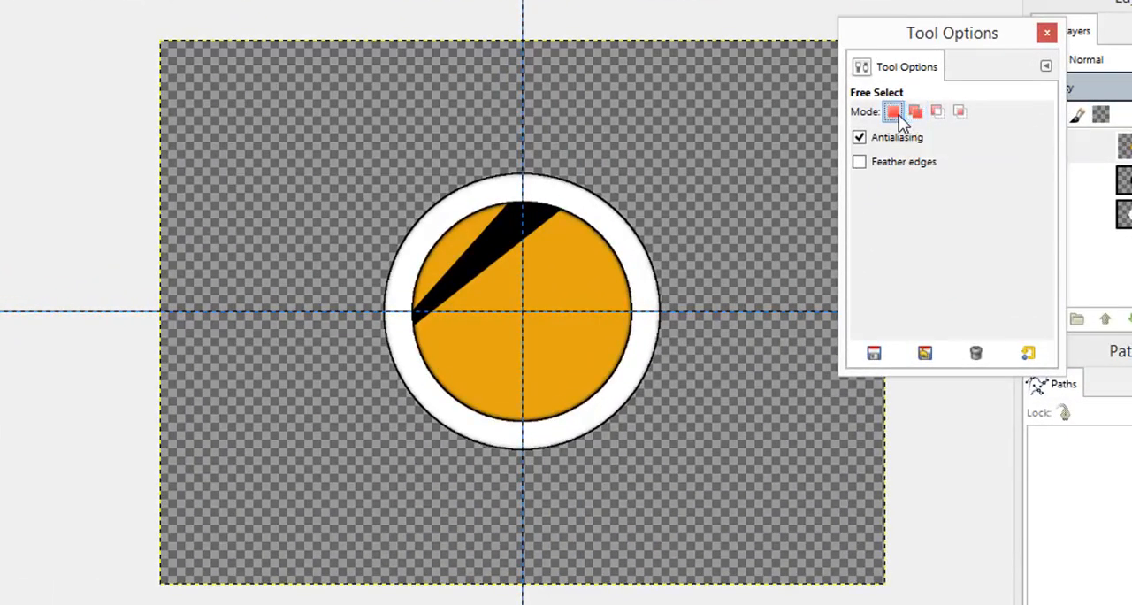
pyautogui.click(415, 345)
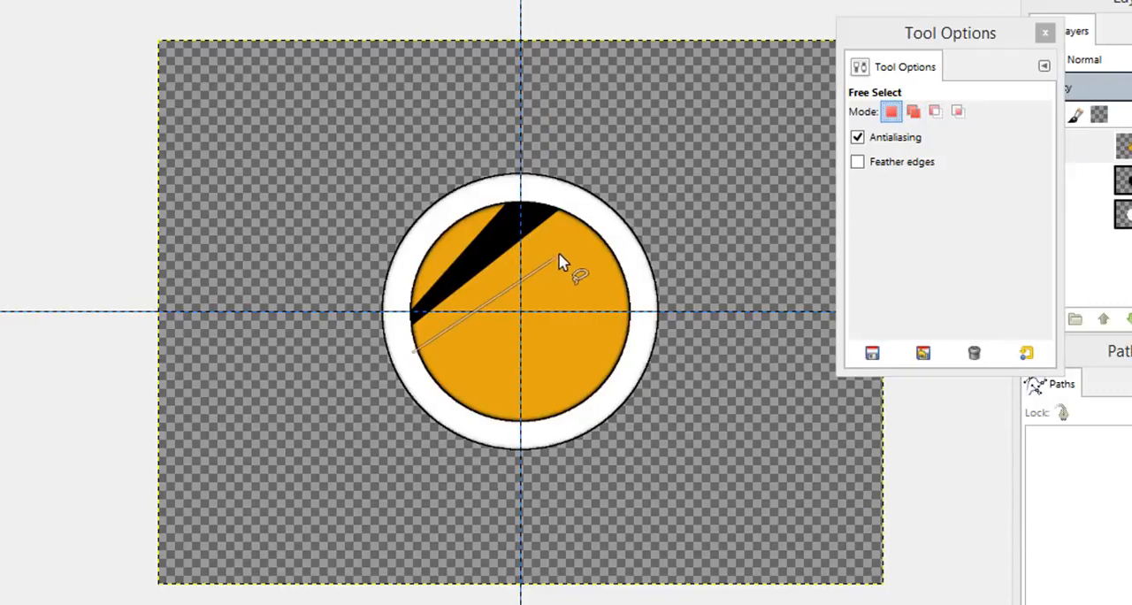
pyautogui.click(603, 231)
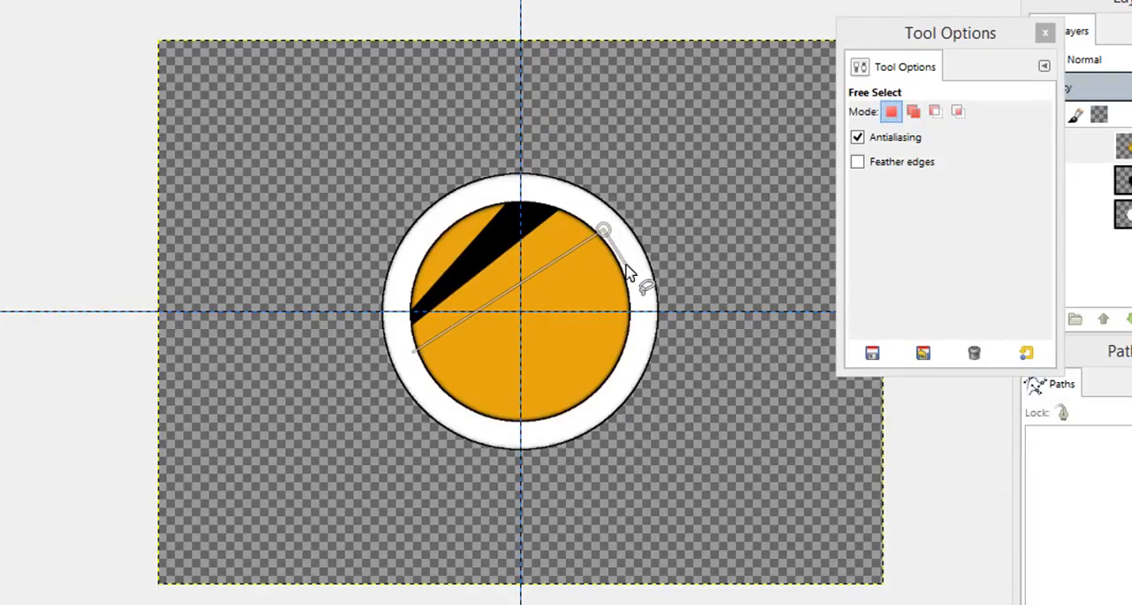
pyautogui.click(624, 263)
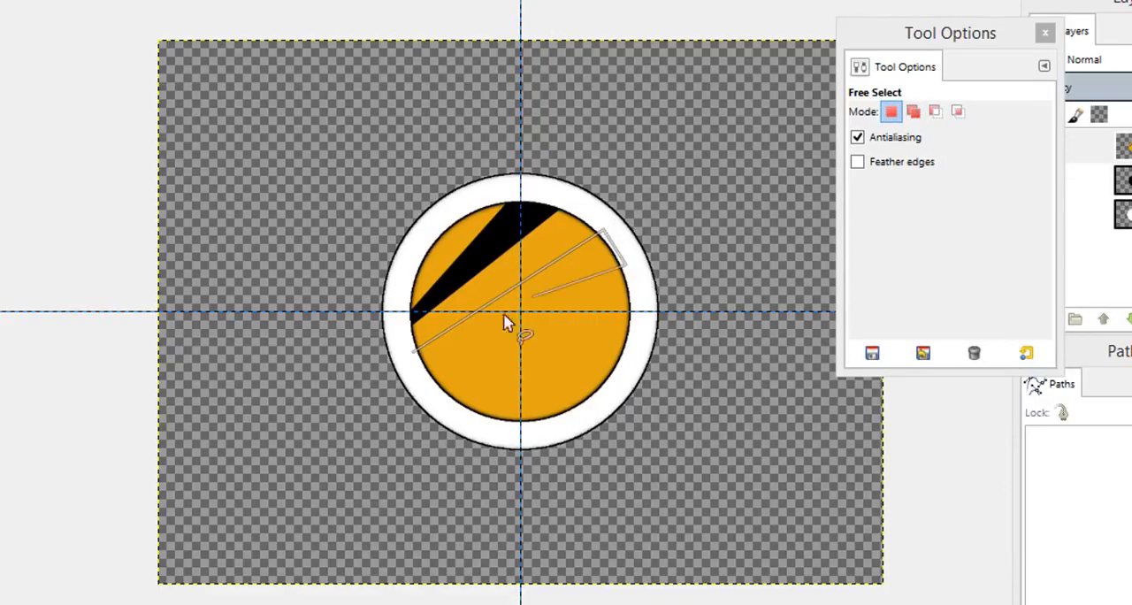
pyautogui.click(413, 354)
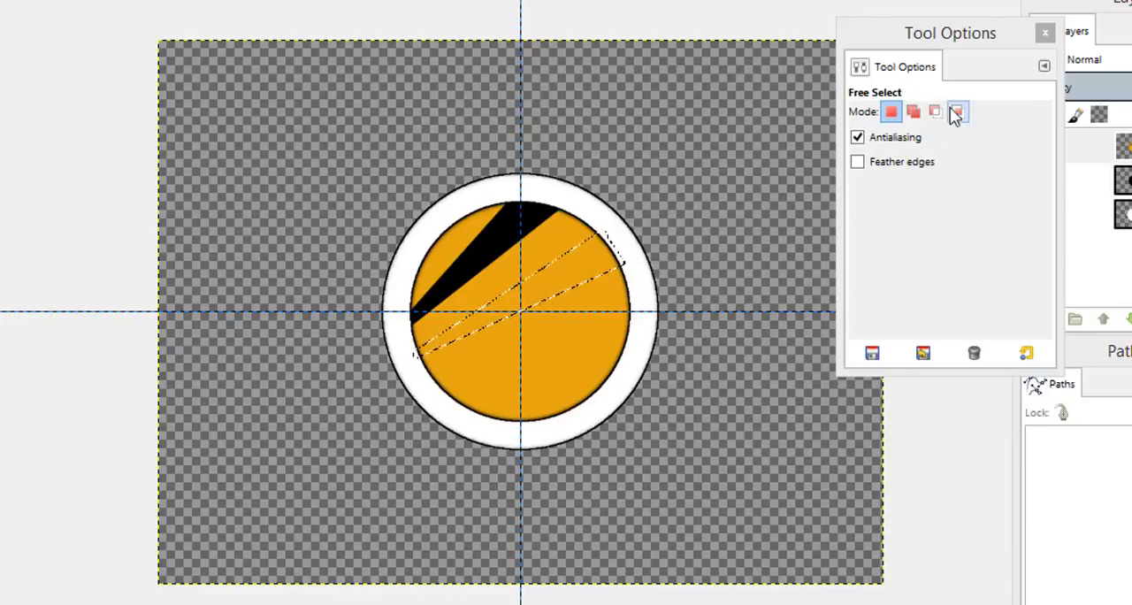
# Step: Add a third wedge to the current selection below the second, widening towards the circle's right edge
pyautogui.click(913, 111)
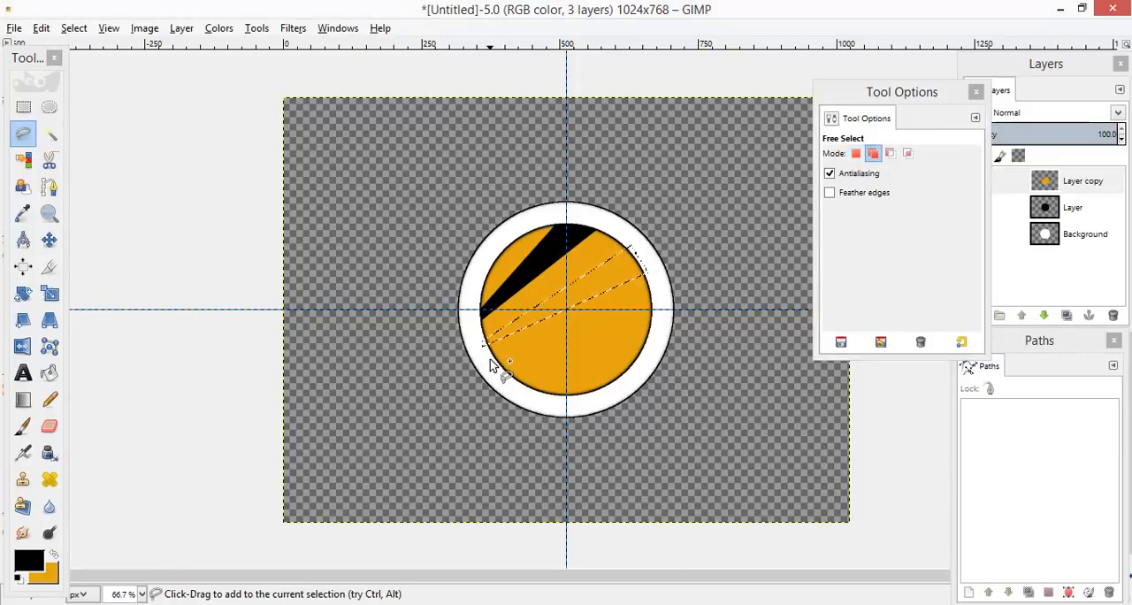
pyautogui.click(490, 359)
pyautogui.click(657, 303)
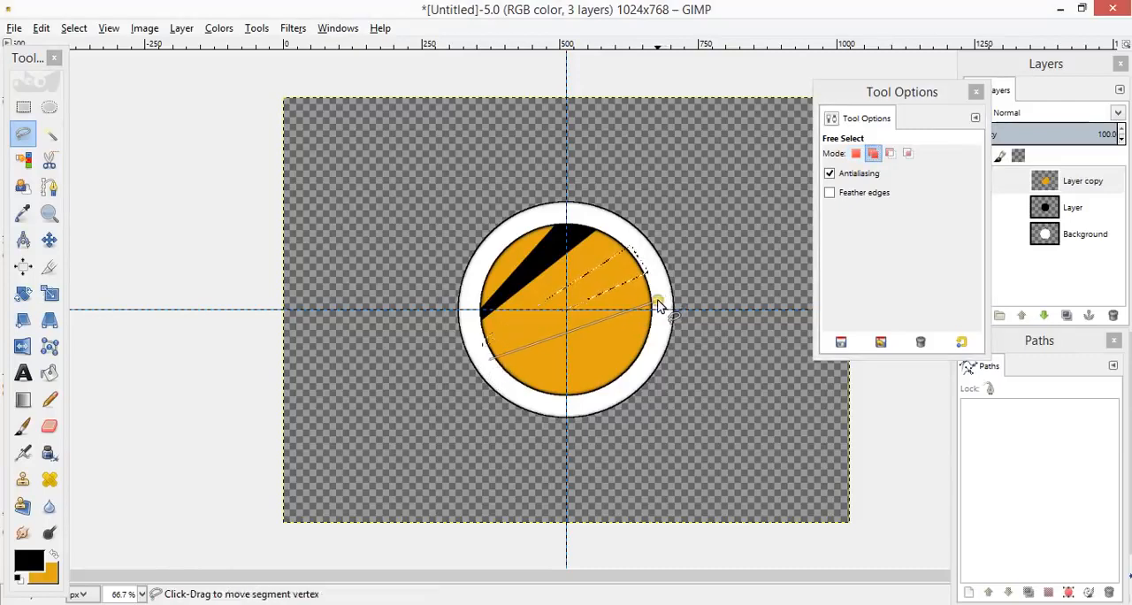
pyautogui.click(655, 340)
pyautogui.click(491, 363)
pyautogui.click(492, 366)
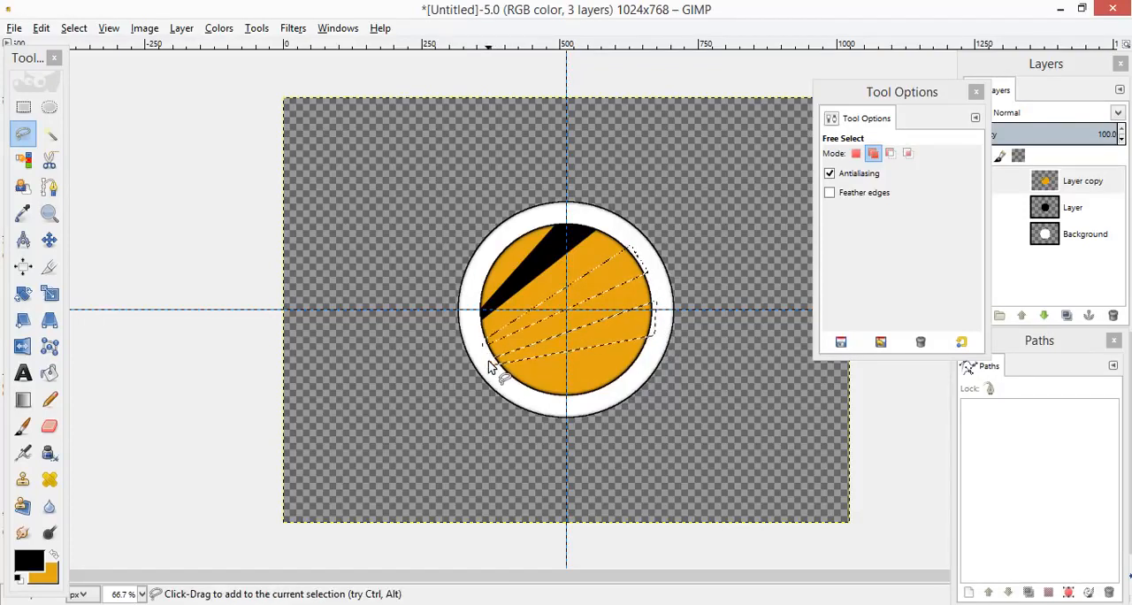
# Step: Add a fourth, narrow wedge to the current selection across the lower part of the orange circle
pyautogui.click(506, 377)
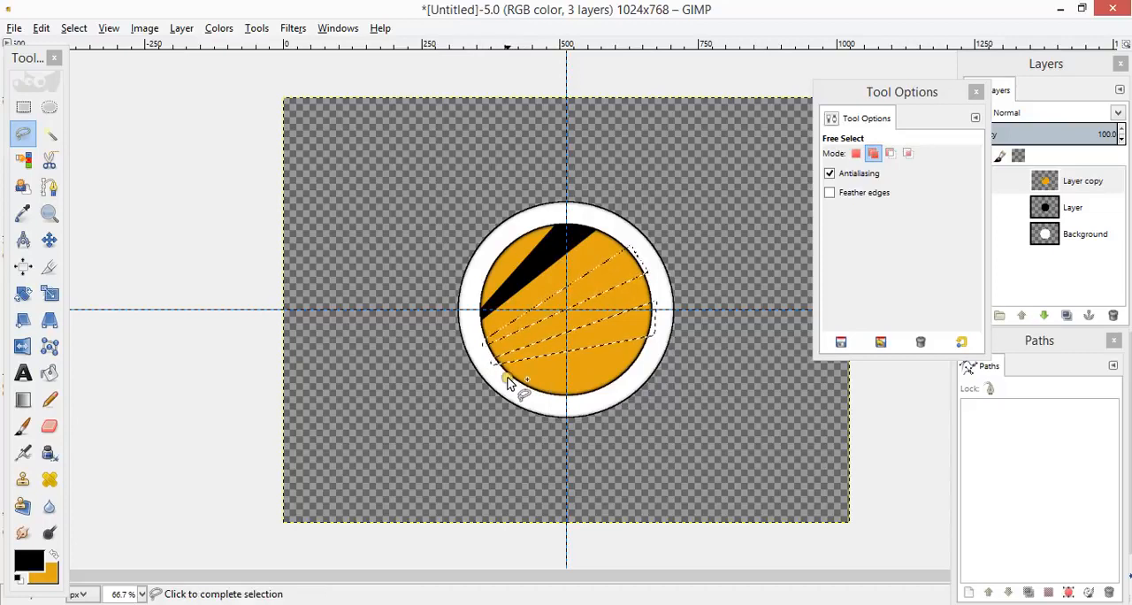
pyautogui.click(641, 366)
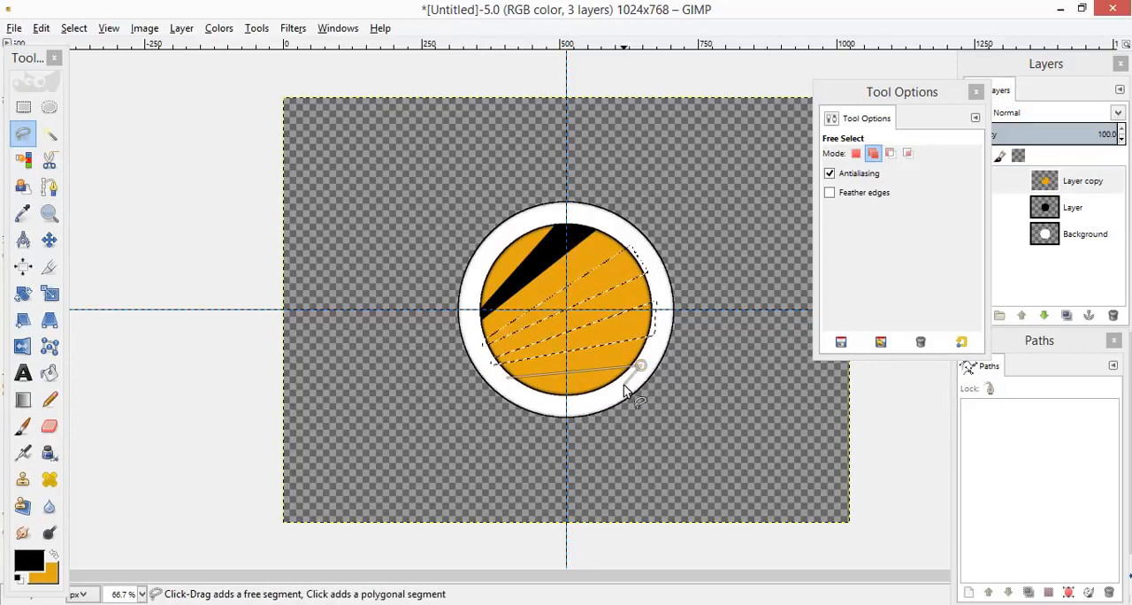
pyautogui.click(624, 385)
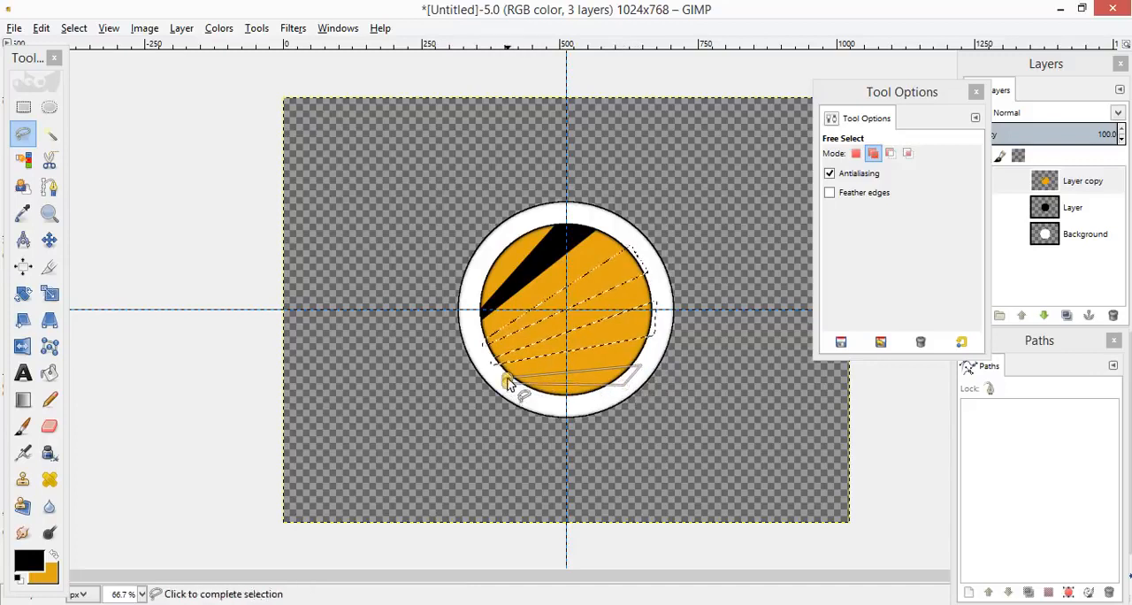
pyautogui.click(508, 382)
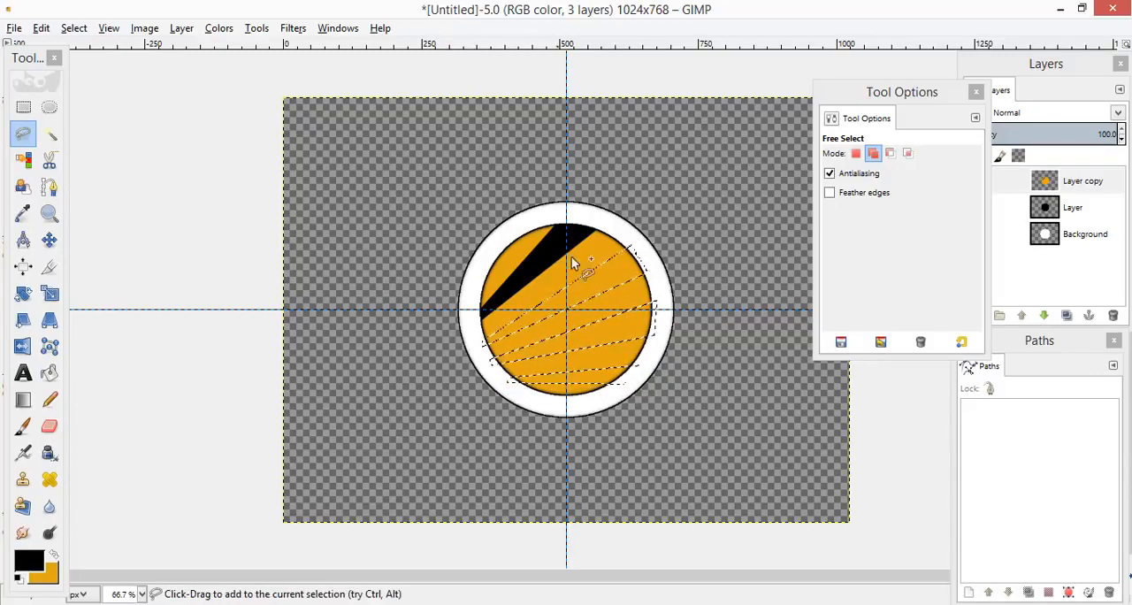
# Step: Delete the three selected wedges from the orange circle on Layer copy and clear the selection
pyautogui.hotkey('ctrl', ',')
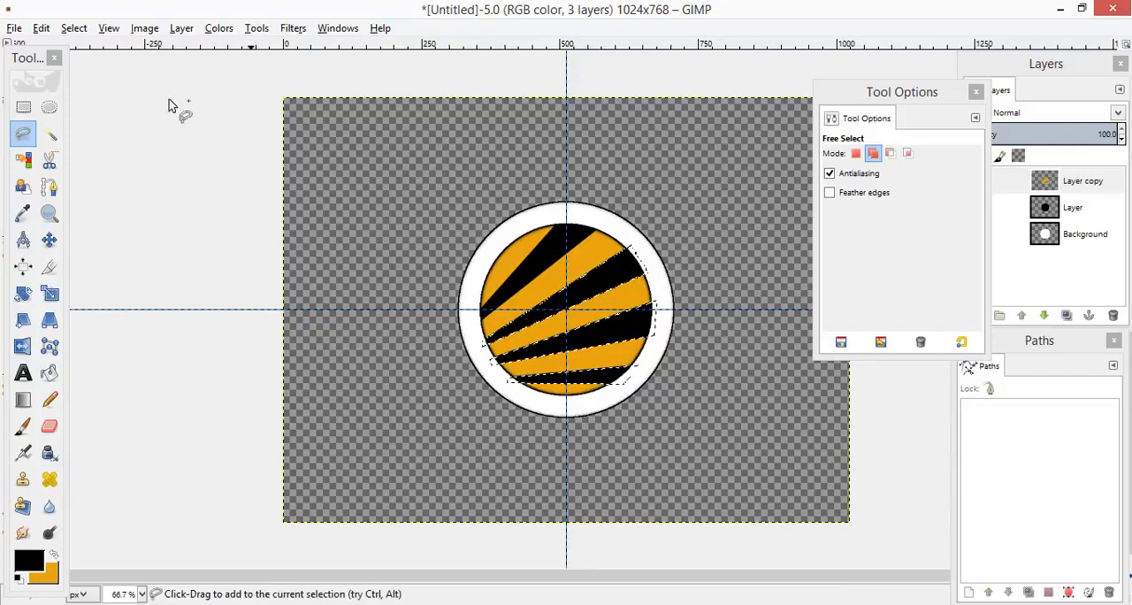
pyautogui.click(75, 29)
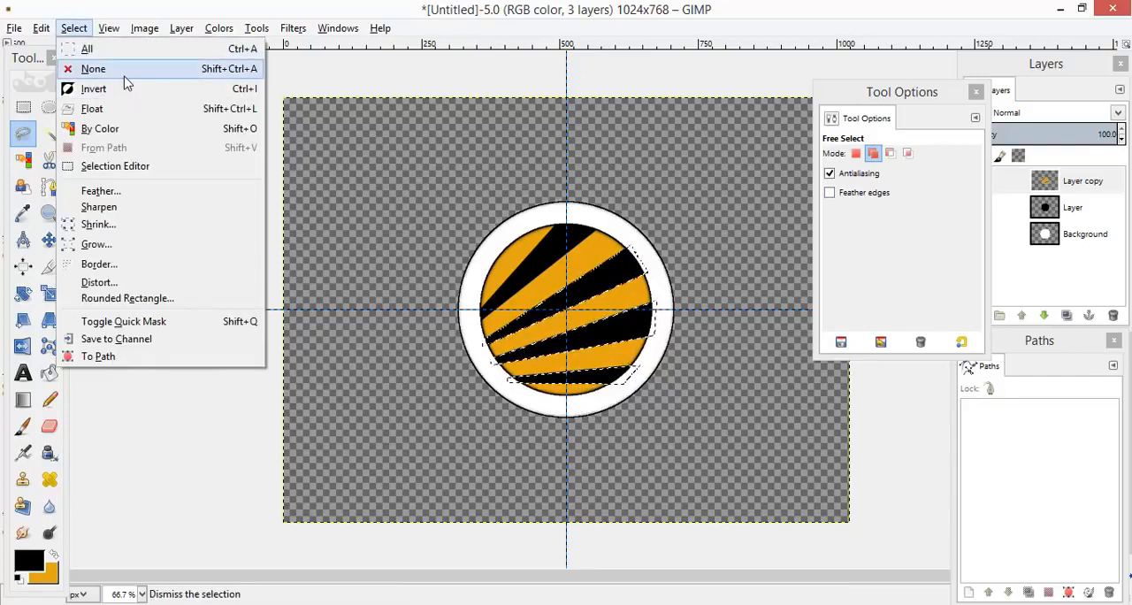
pyautogui.click(124, 74)
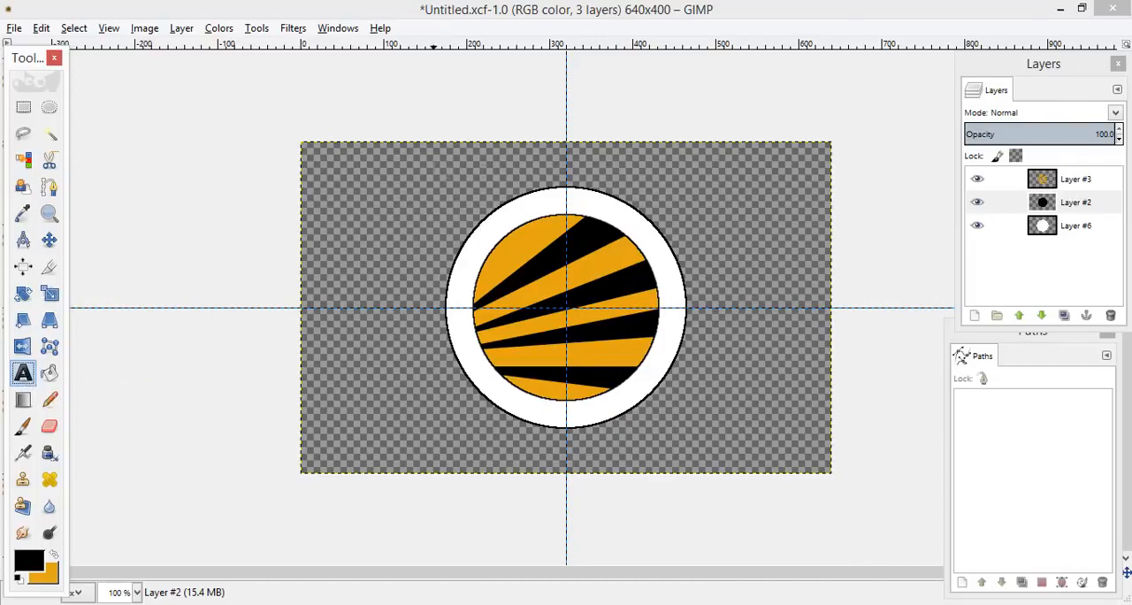
# Step: Add the text "LOVELY PROFESSIONAL UNIVERSITY" above the striped circle, with the spelling corrected
pyautogui.click(433, 172)
pyautogui.write('LO')
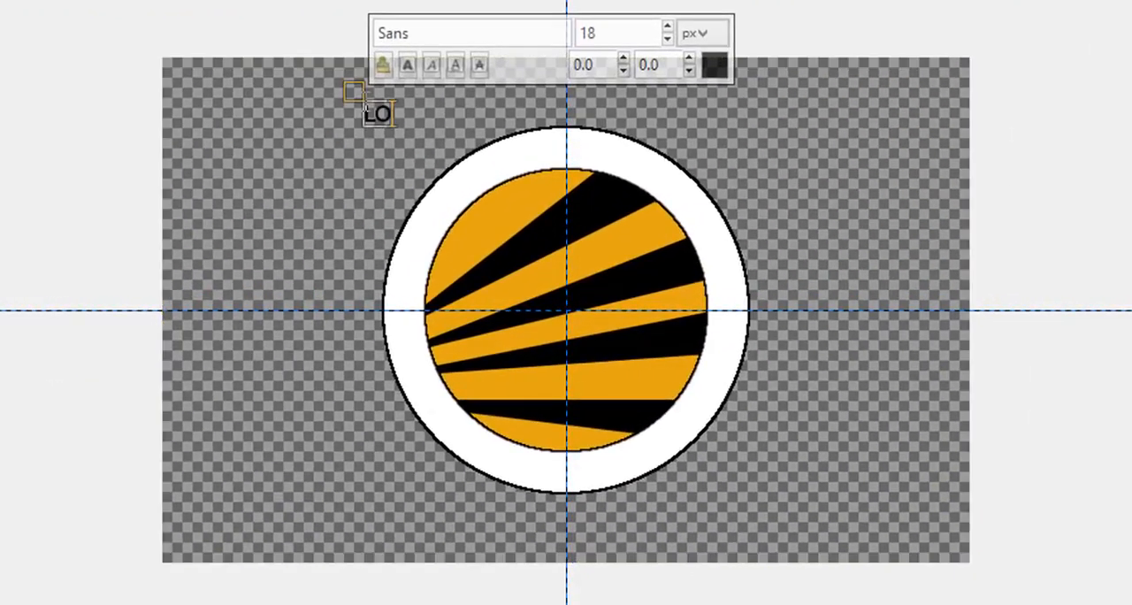
pyautogui.write('VELY ')
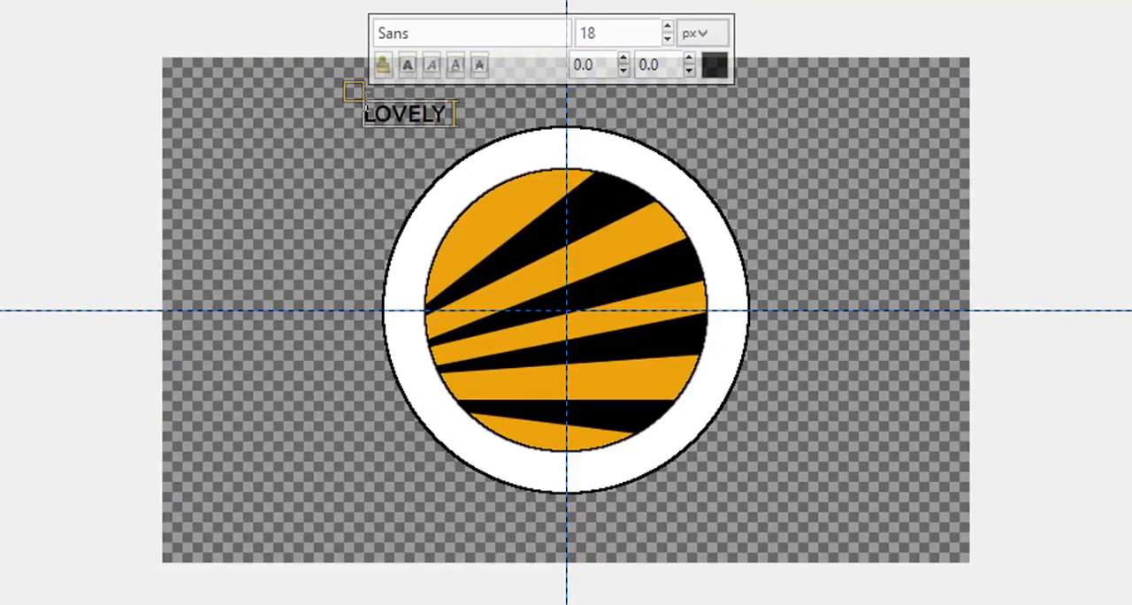
pyautogui.write('PROFESS')
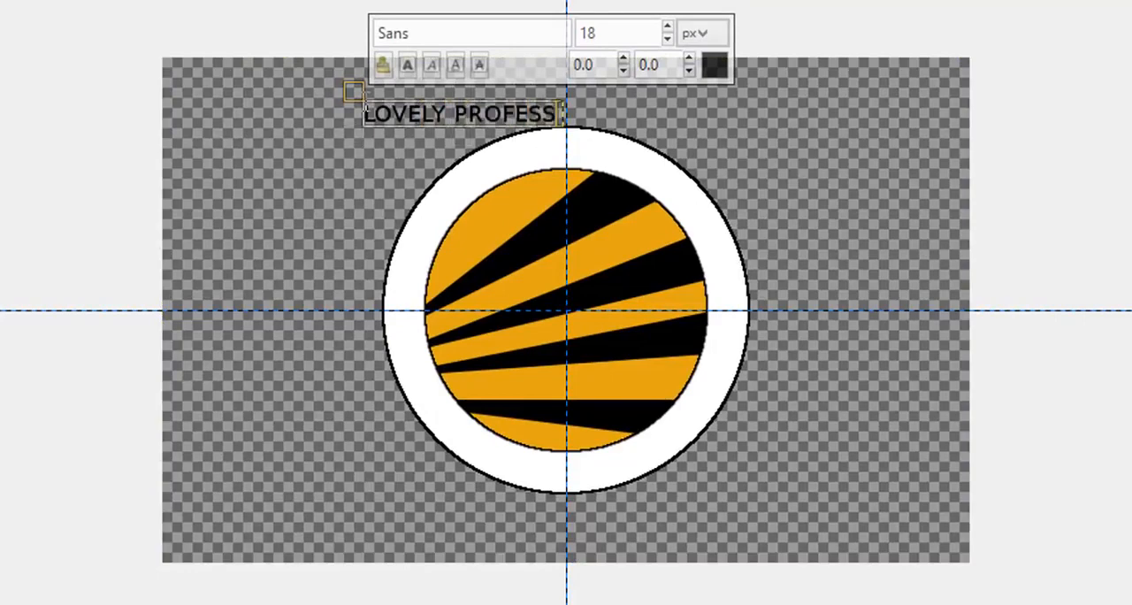
pyautogui.write('IONAL')
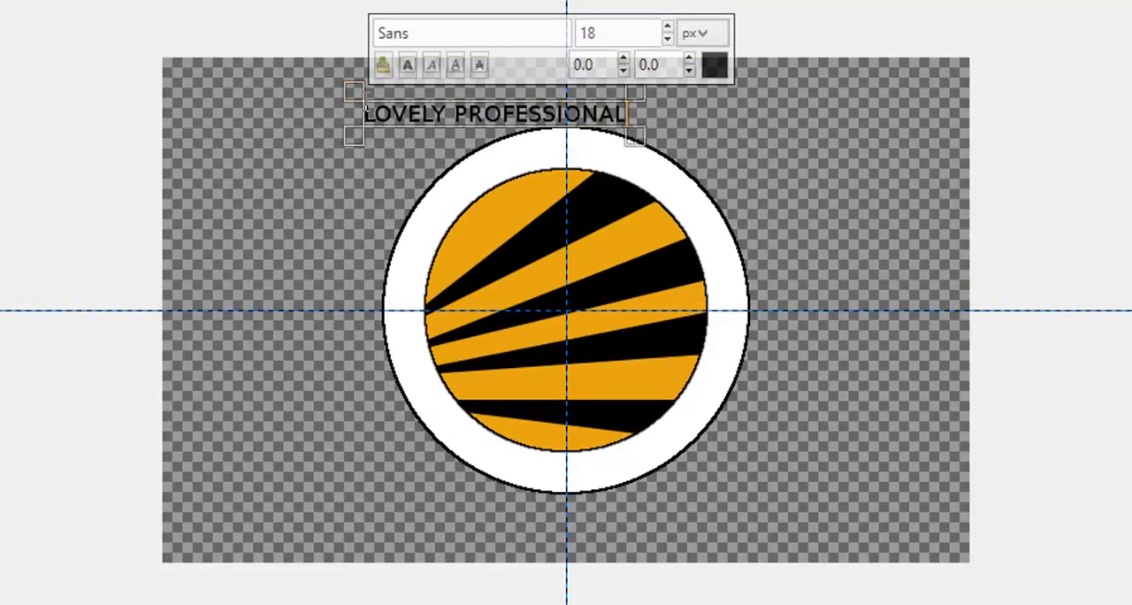
pyautogui.write(' UN')
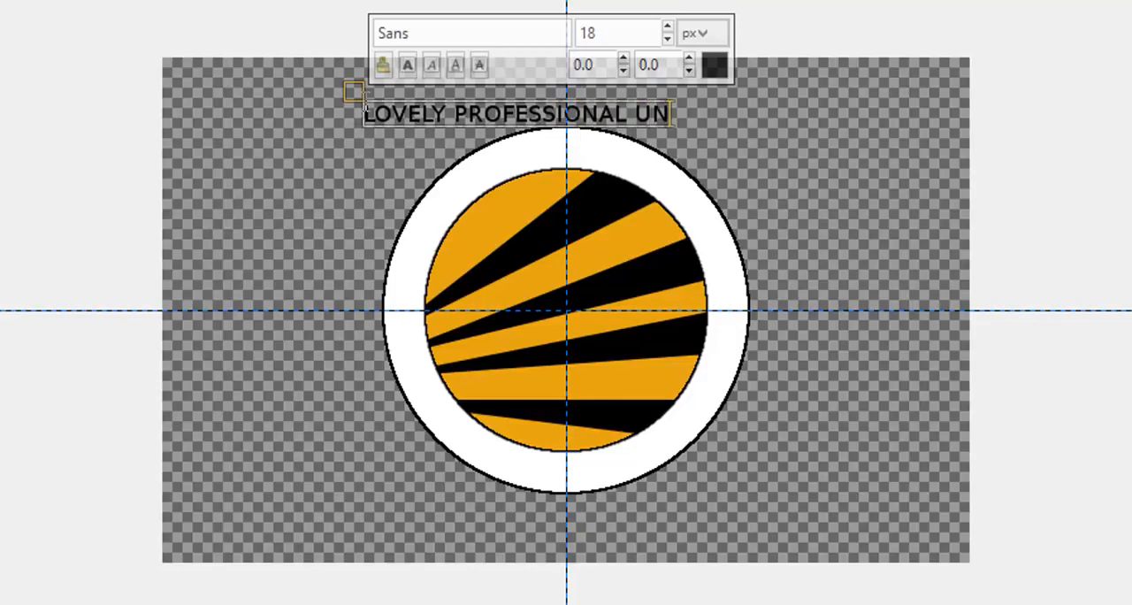
pyautogui.write('VERSITY')
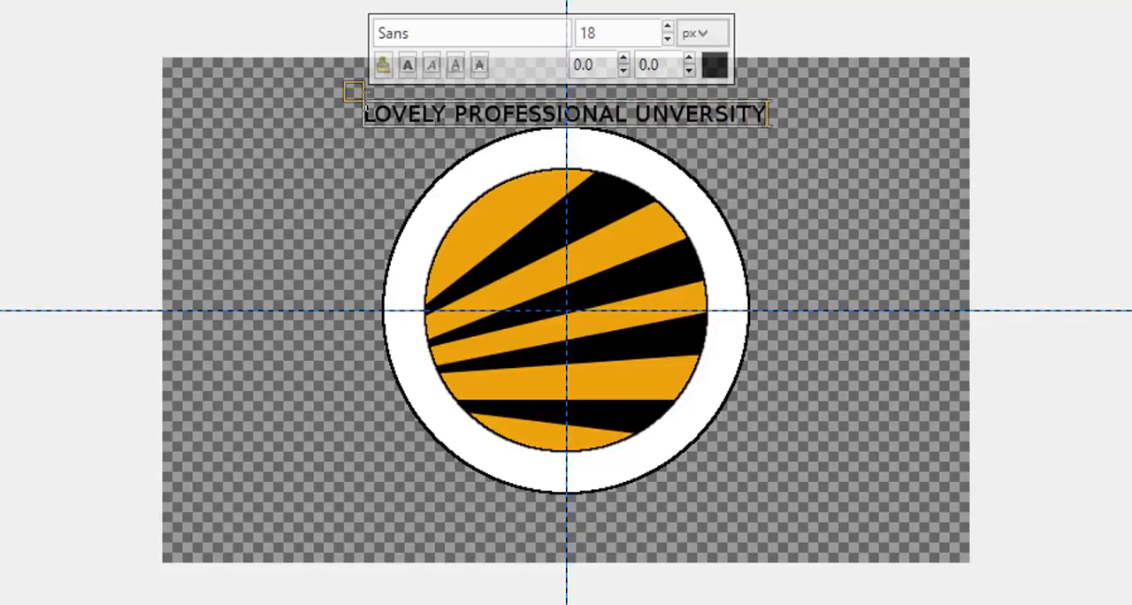
pyautogui.click(672, 115)
pyautogui.write('I')
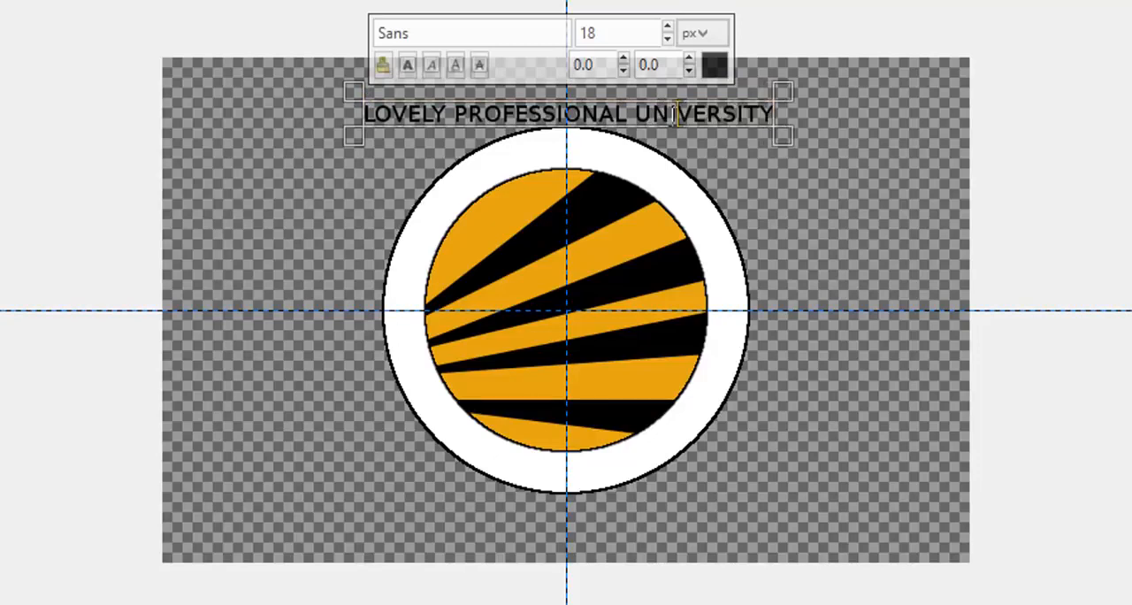
# Step: Set the size of the whole text line to 23 px
pyautogui.tripleClick(667, 115)
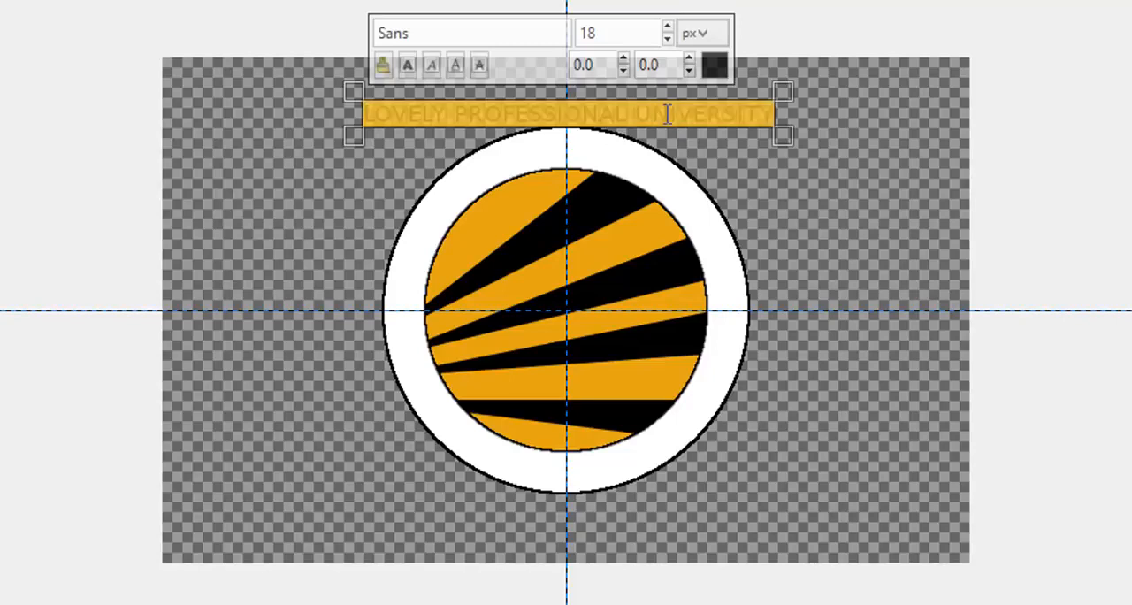
pyautogui.click(669, 29)
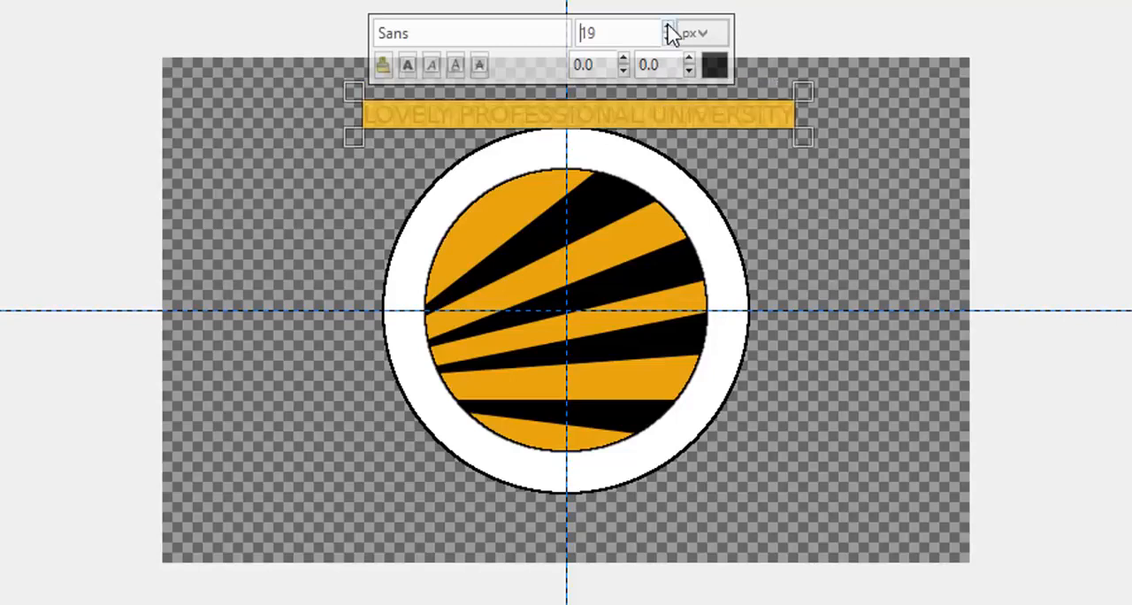
pyautogui.click(669, 29)
pyautogui.click(669, 29)
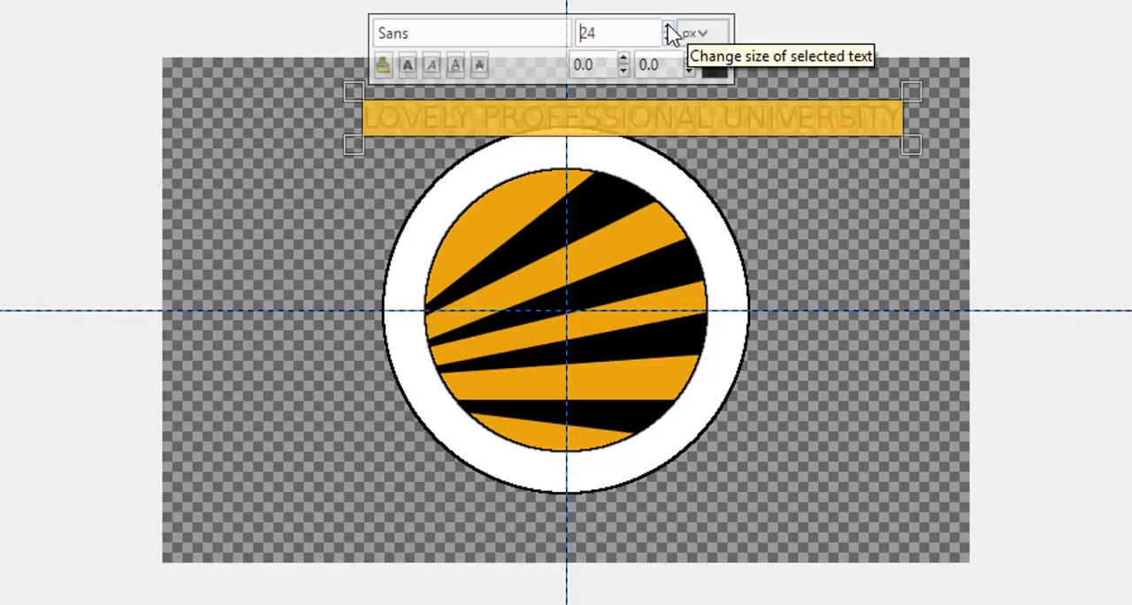
pyautogui.click(667, 39)
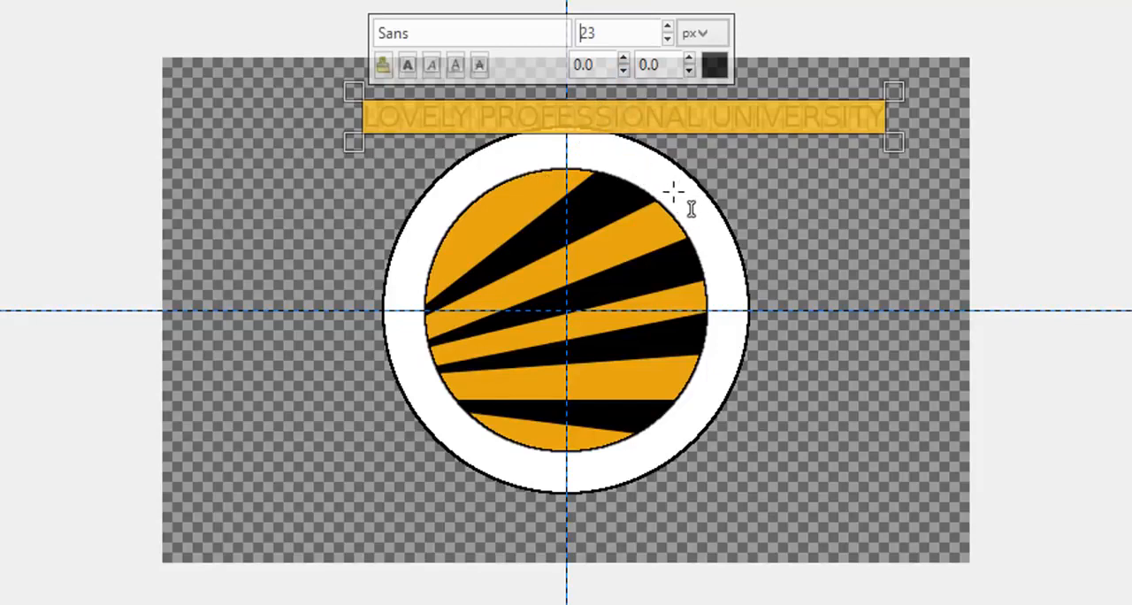
# Step: Widen the gaps between the three words with extra spaces and extend the text box to the left so the line fits the canvas
pyautogui.click(575, 118)
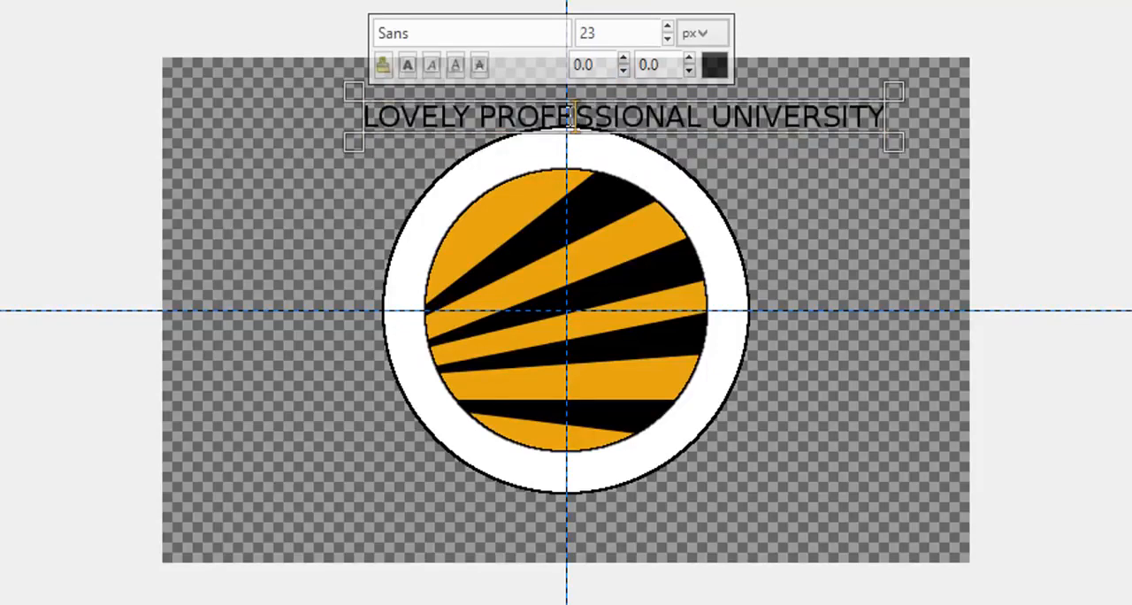
pyautogui.click(471, 118)
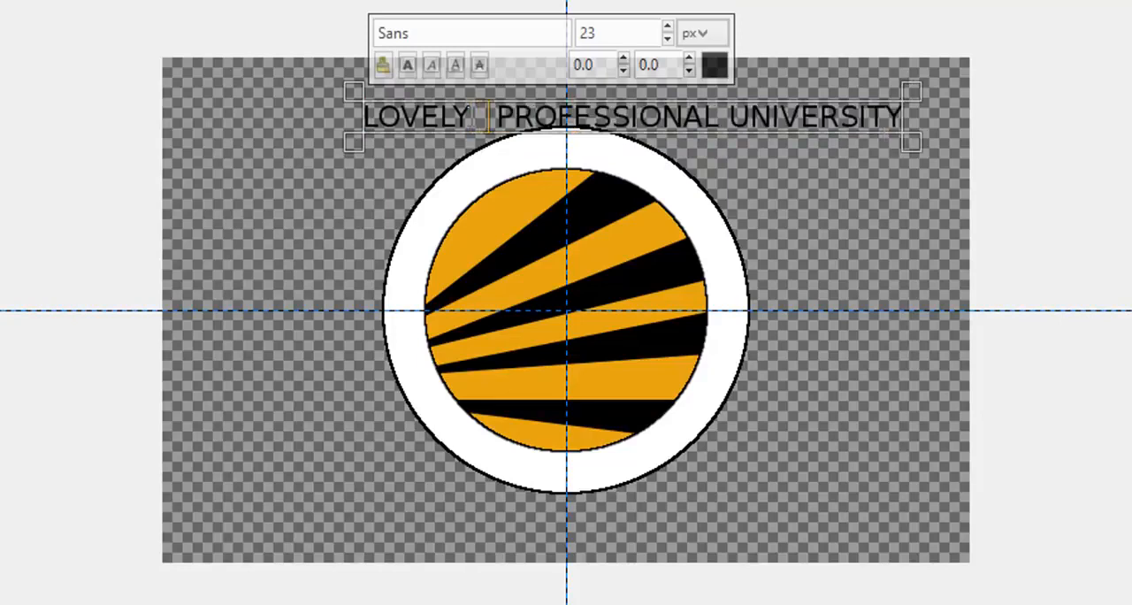
pyautogui.press('BackSpace')
pyautogui.press('BackSpace')
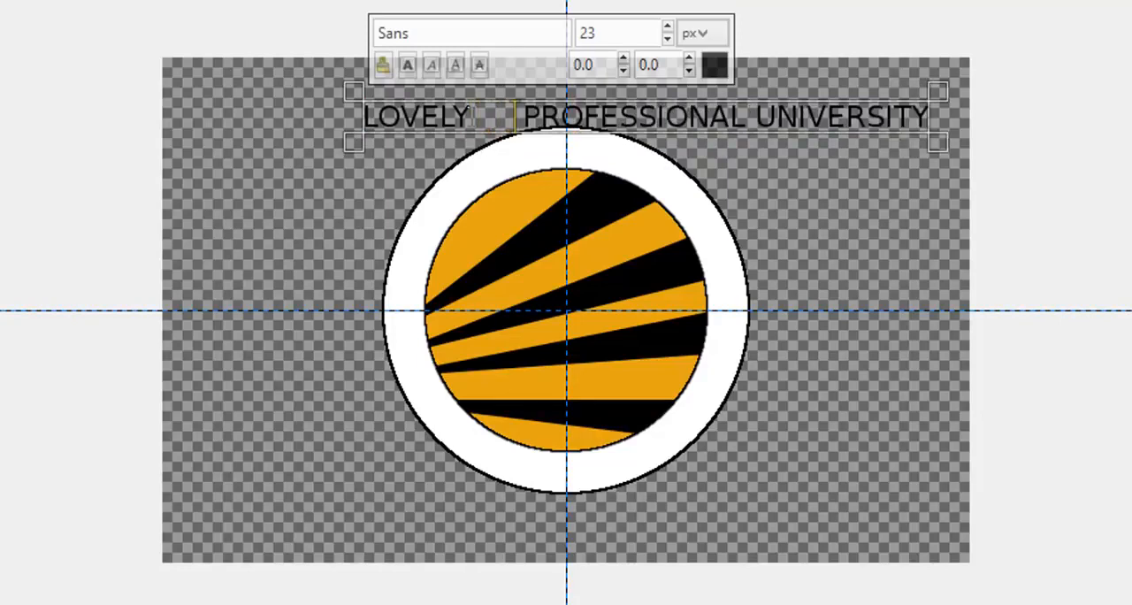
pyautogui.press('Right')
pyautogui.press('Right')
pyautogui.press('Right')
pyautogui.press('Right')
pyautogui.press('Right')
pyautogui.press('Right')
pyautogui.press('Right')
pyautogui.press('Right')
pyautogui.press('Right')
pyautogui.press('Right')
pyautogui.press('Right')
pyautogui.press('Right')
pyautogui.press('Right')
pyautogui.press('Right')
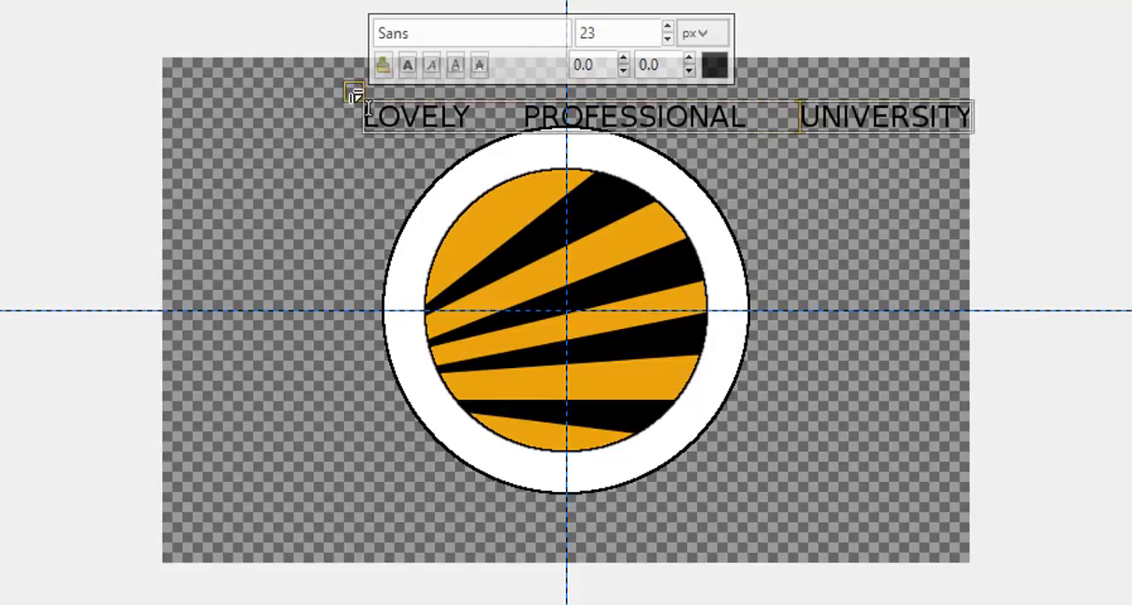
pyautogui.moveTo(354, 96); pyautogui.dragTo(296, 93)
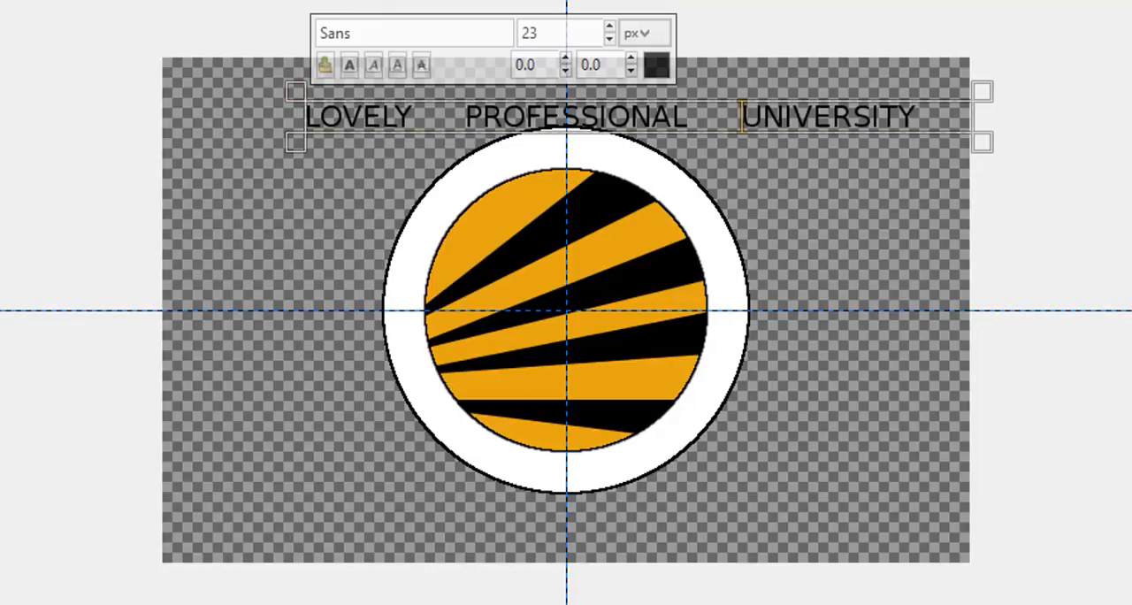
# Step: Make a 260x260 px circular selection inside the white ring at position 190, 70, and check its size in the Ellipse Select options
pyautogui.press('e')
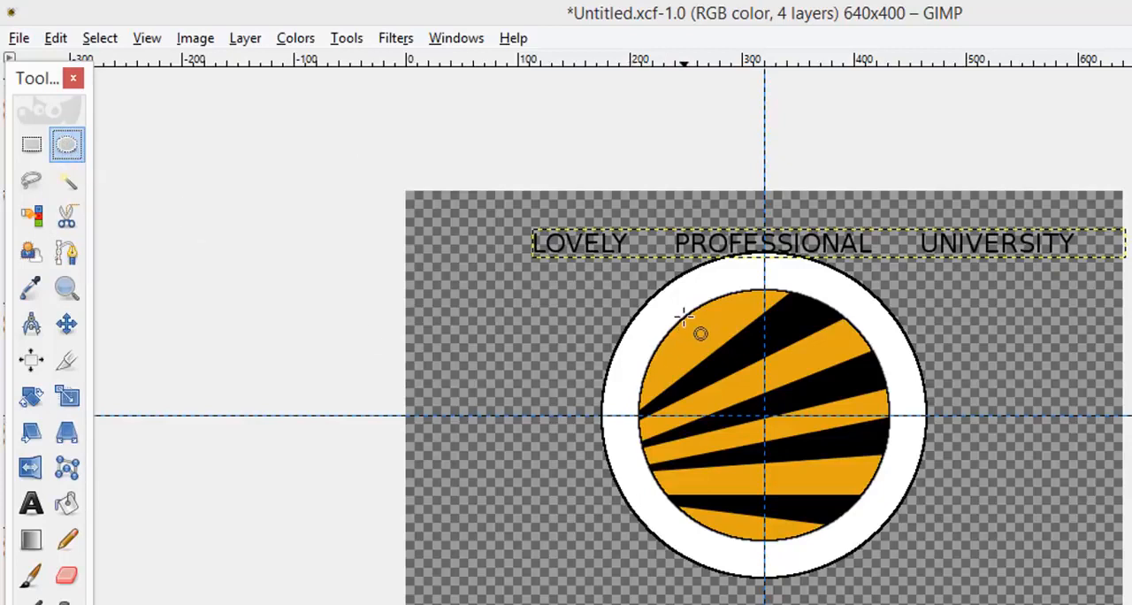
pyautogui.moveTo(684, 316); pyautogui.dragTo(769, 412)
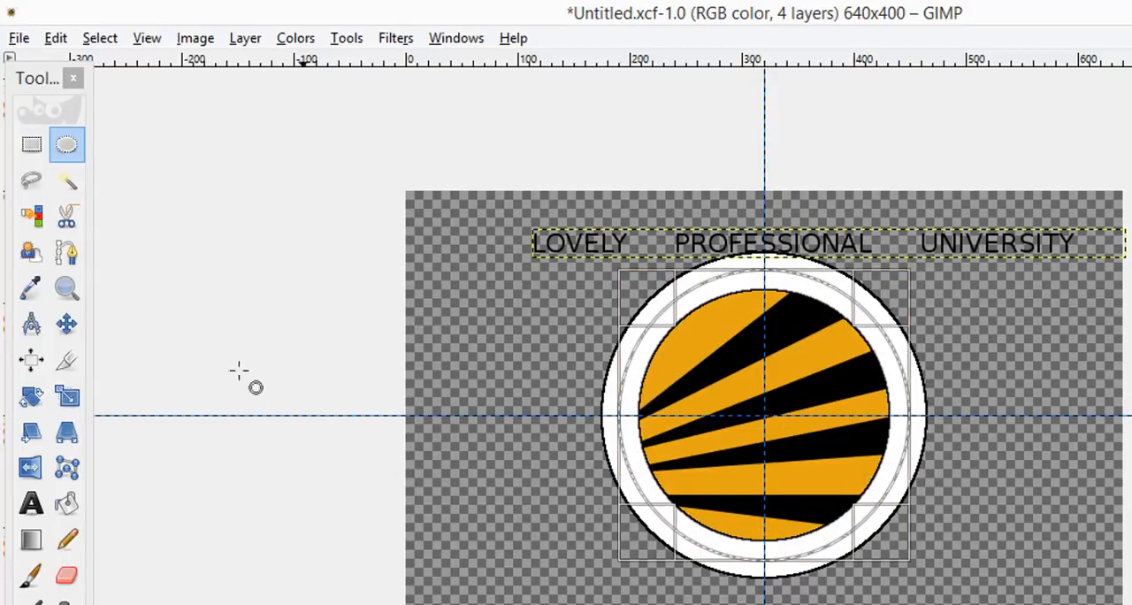
pyautogui.click(74, 155)
pyautogui.doubleClick(74, 156)
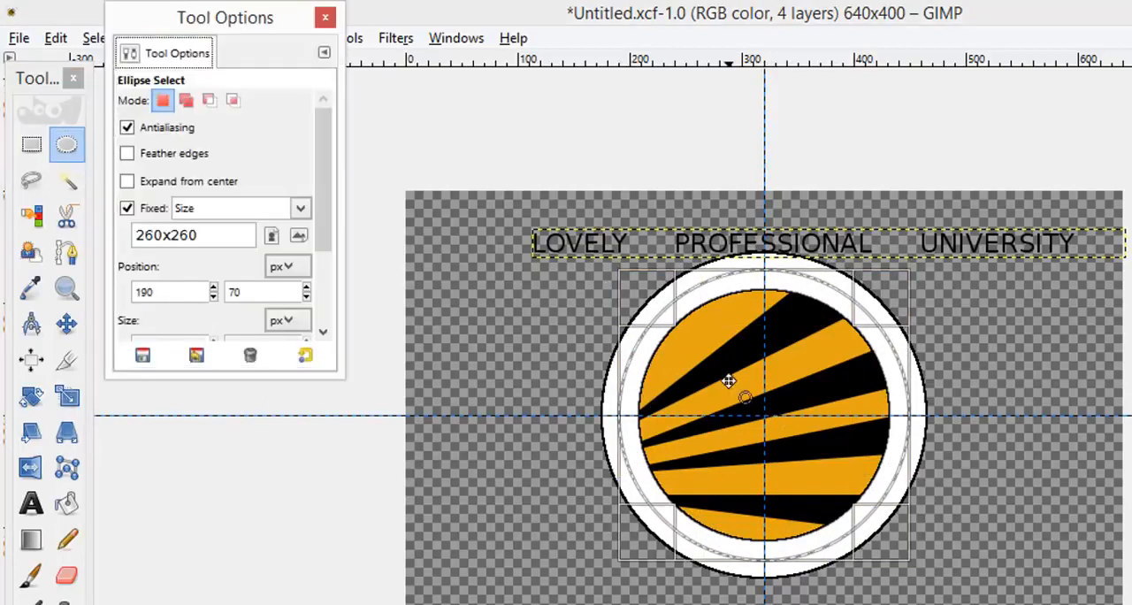
pyautogui.click(325, 19)
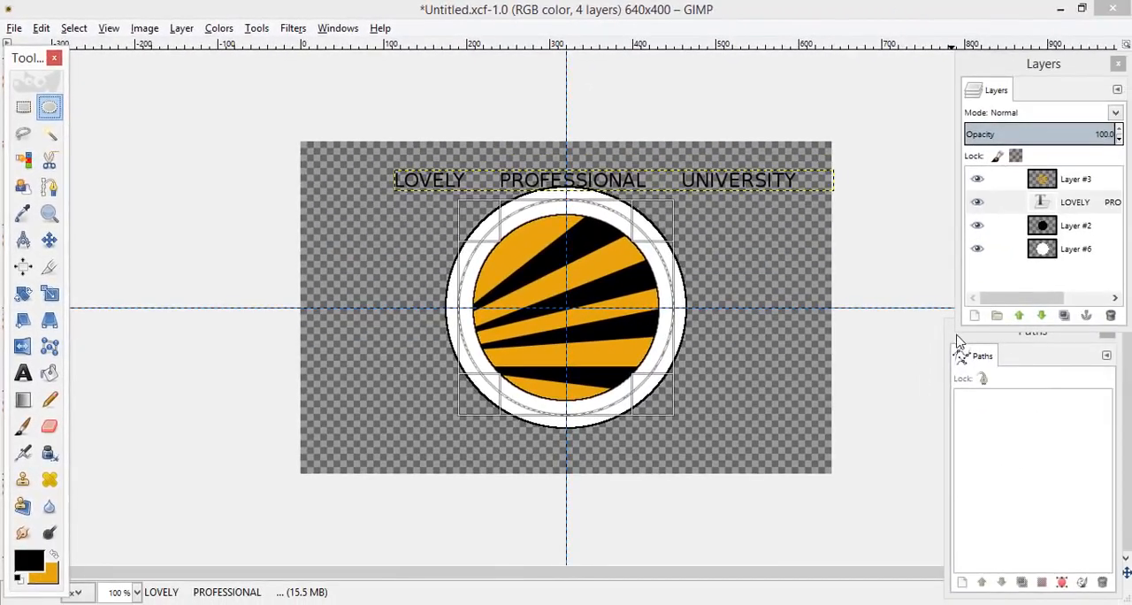
# Step: Move the Paths dialog clear of the Layers dialog, convert the circular selection to a path and make the path visible
pyautogui.moveTo(959, 340); pyautogui.dragTo(998, 300)
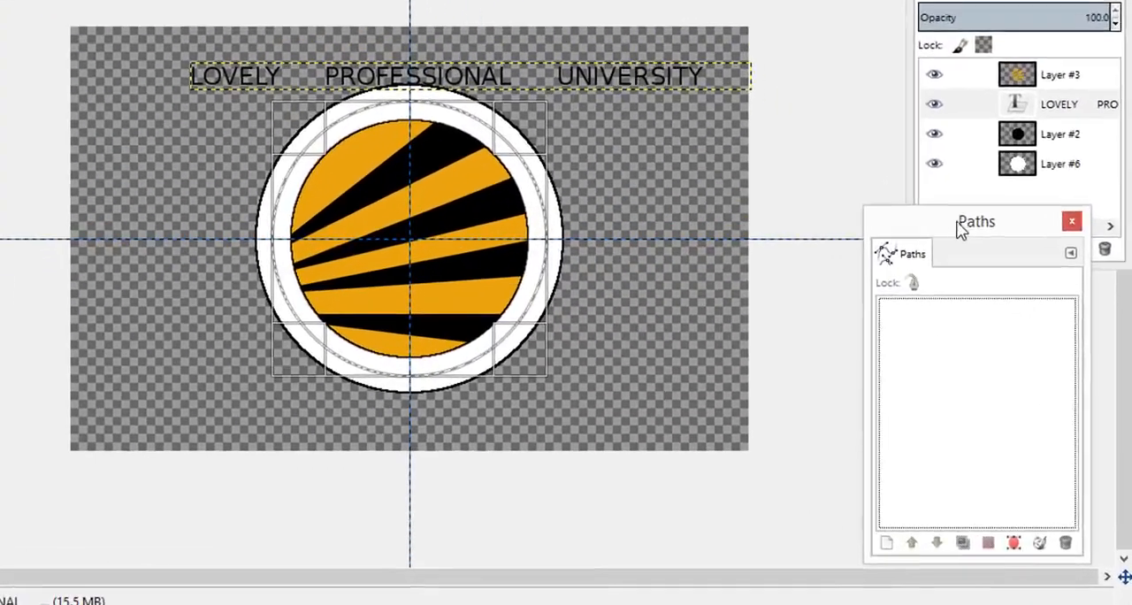
pyautogui.moveTo(961, 228); pyautogui.dragTo(769, 134)
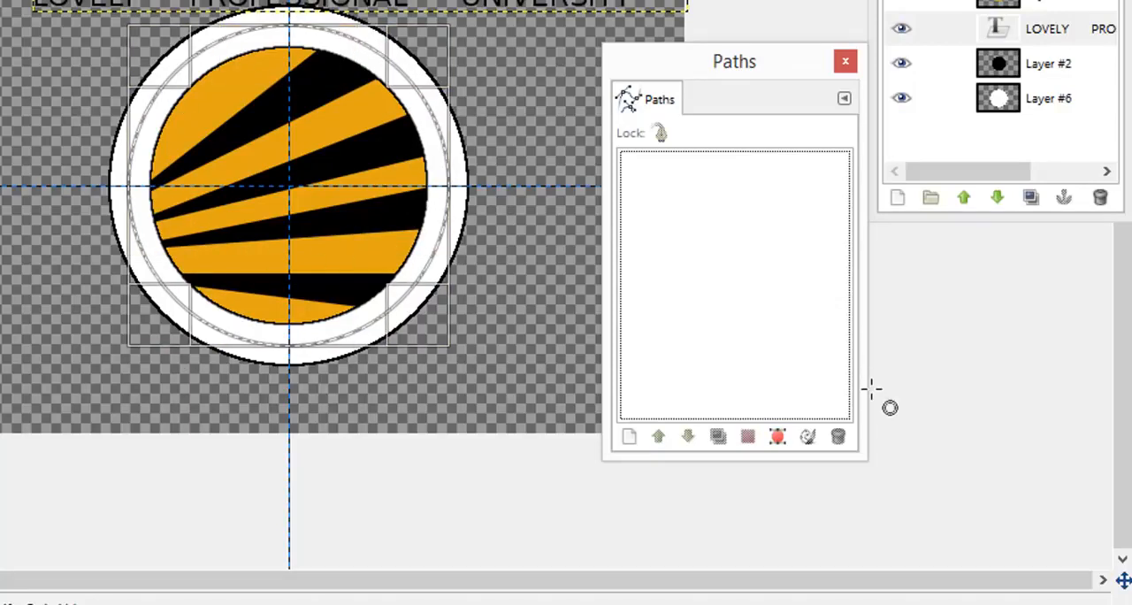
pyautogui.click(786, 439)
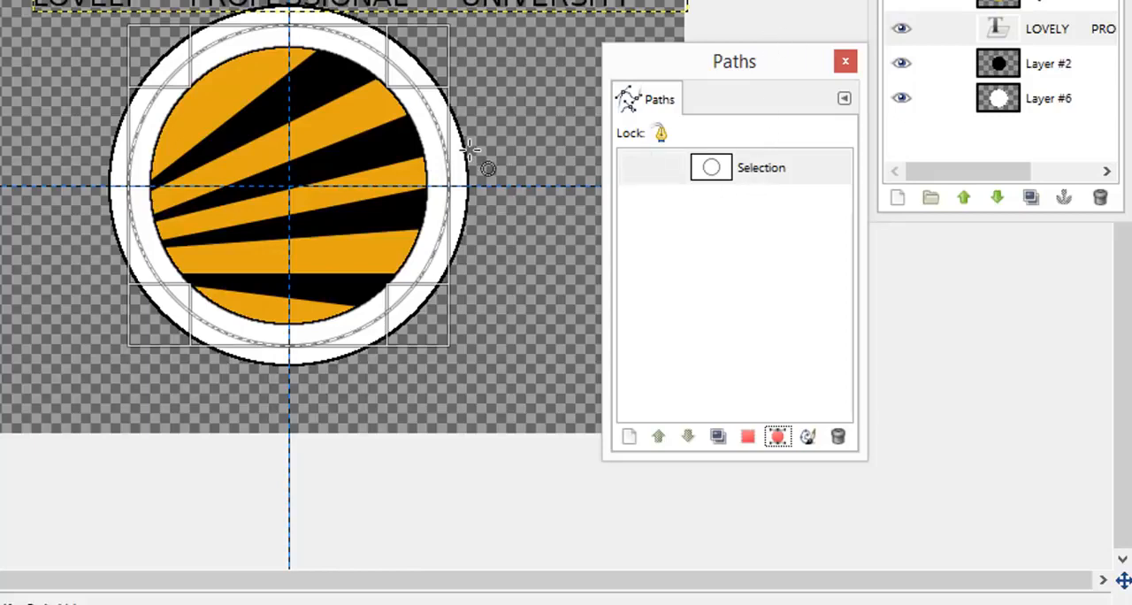
pyautogui.click(640, 171)
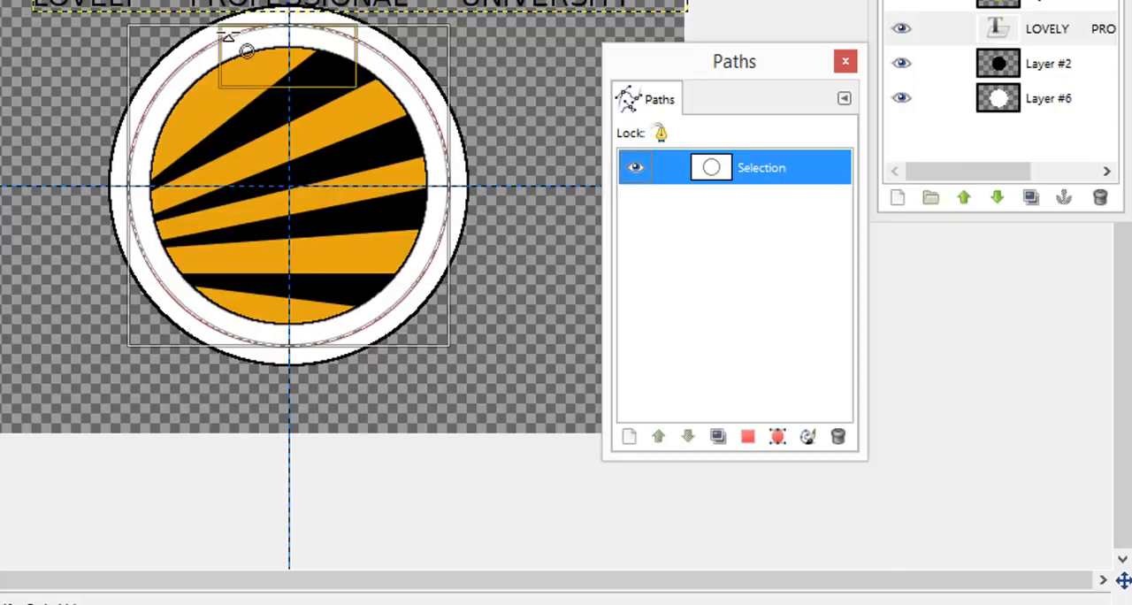
# Step: Clear the circular selection, leaving only the path in the white ring
pyautogui.rightClick(217, 53)
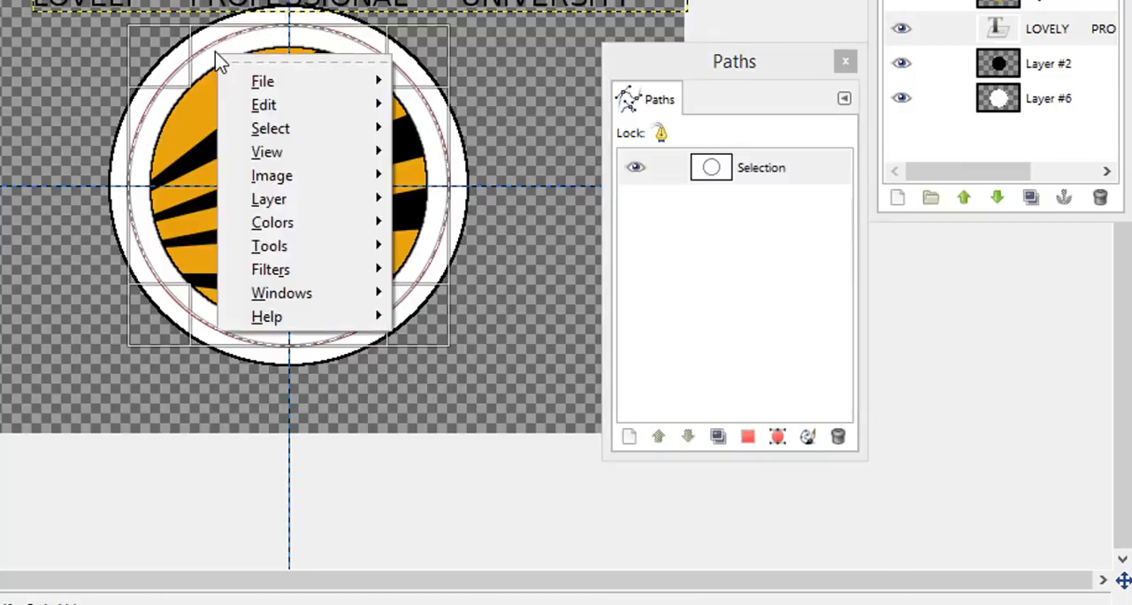
pyautogui.moveTo(340, 131)
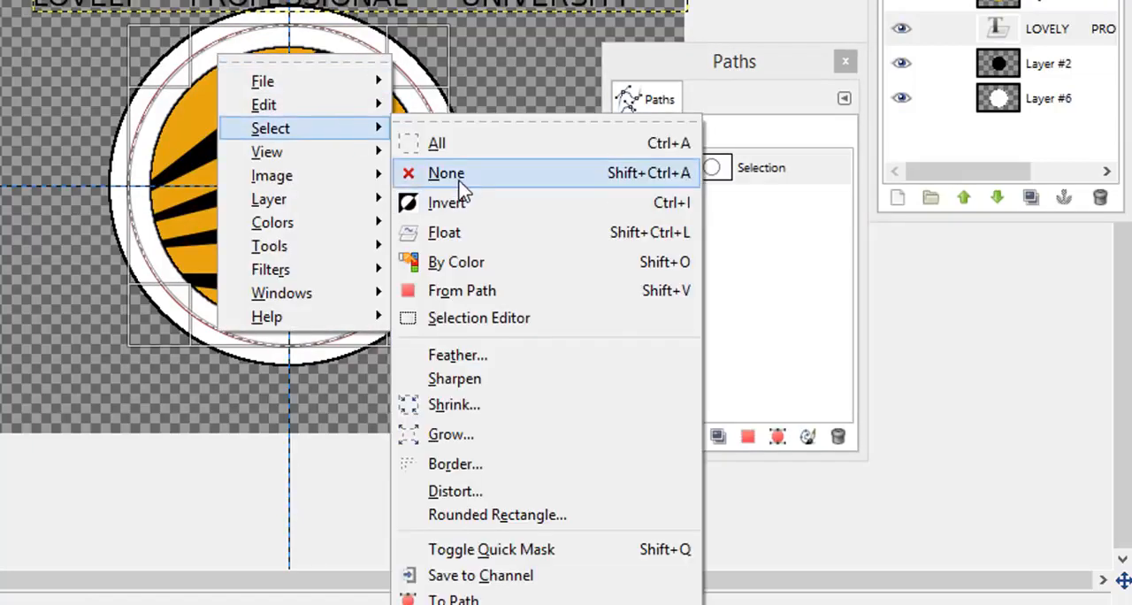
pyautogui.click(447, 172)
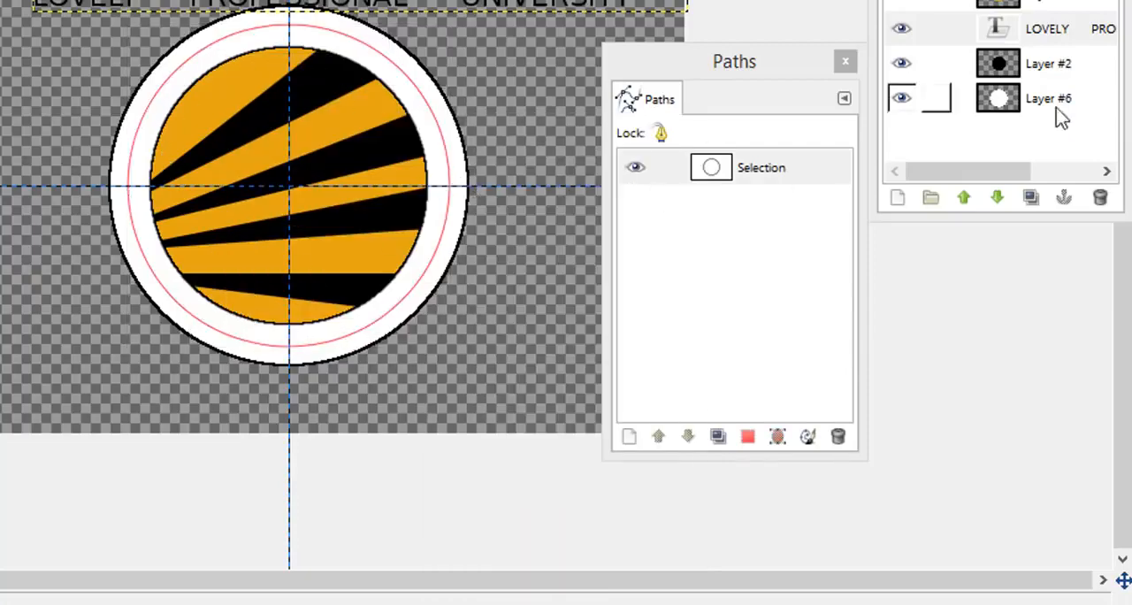
# Step: Warp the LOVELY PROFESSIONAL UNIVERSITY text layer along the circular path in the white ring and hide the circular path
pyautogui.click(1064, 34)
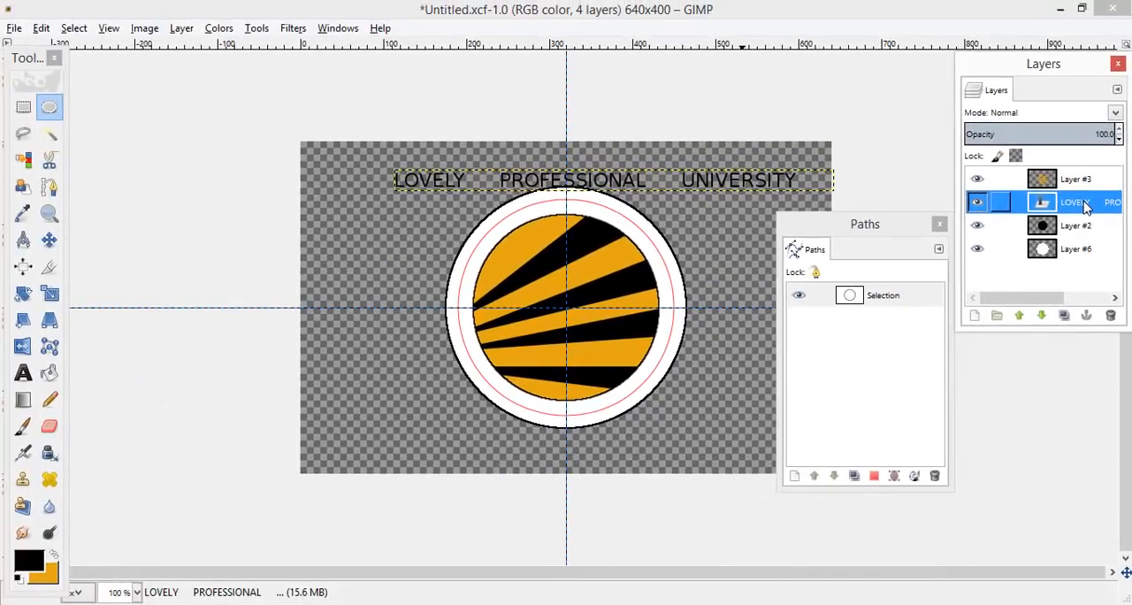
pyautogui.rightClick(1086, 206)
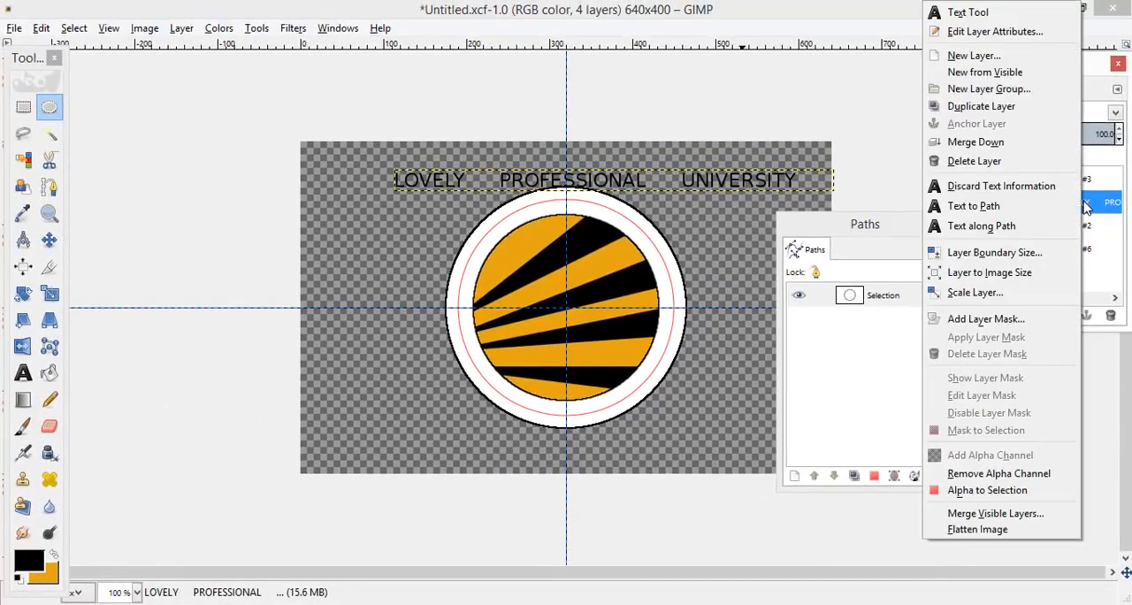
pyautogui.click(1015, 228)
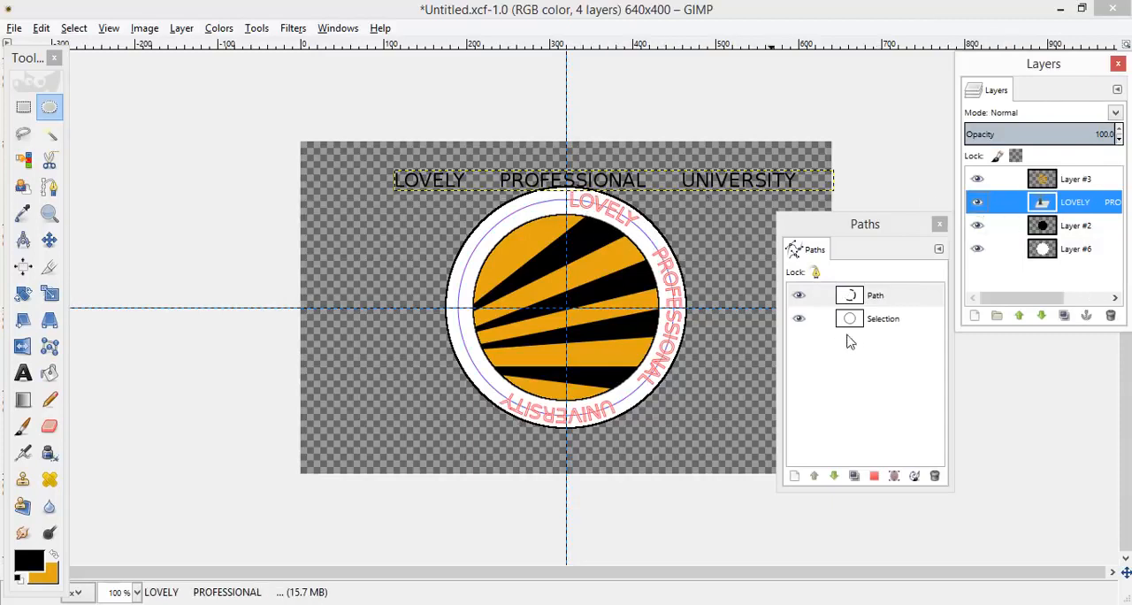
pyautogui.click(796, 323)
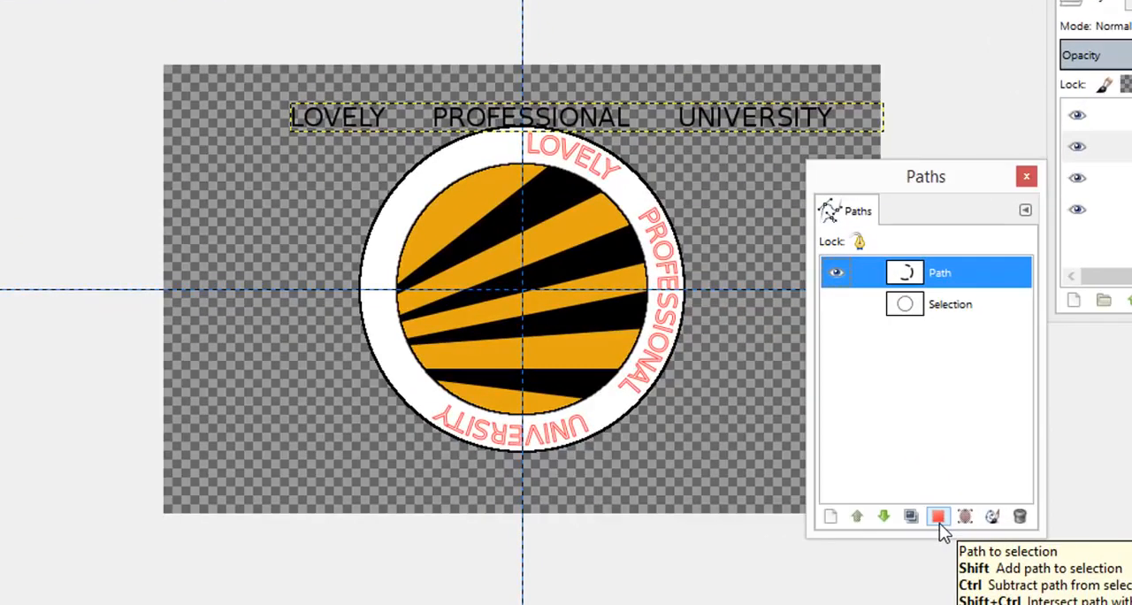
# Step: Convert the curved text path to a selection and fill it with black on a new layer
pyautogui.click(939, 517)
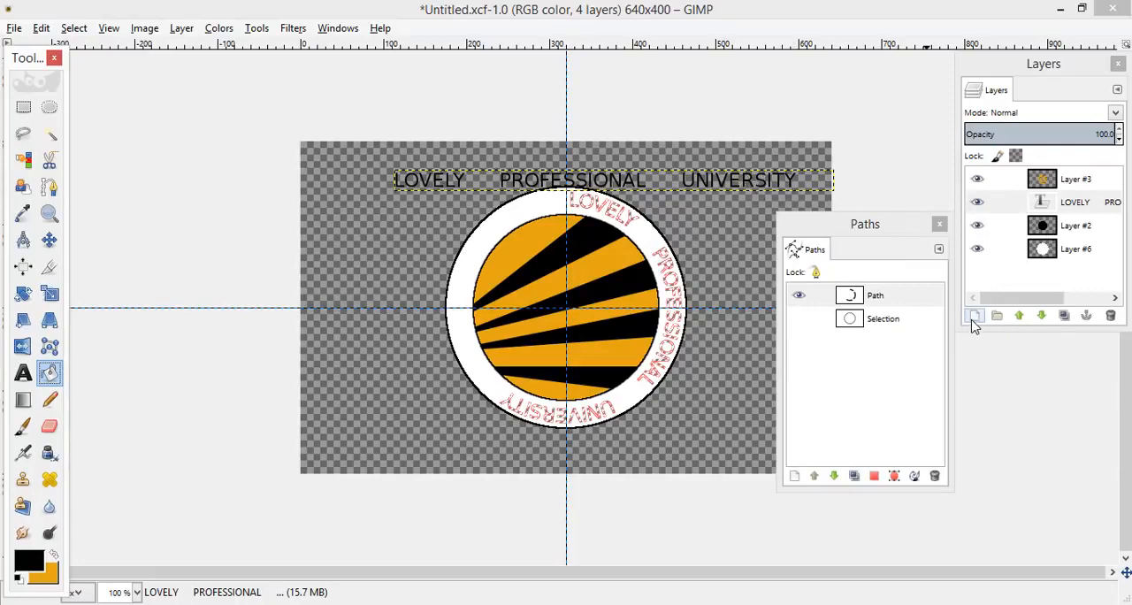
pyautogui.click(973, 318)
pyautogui.click(977, 455)
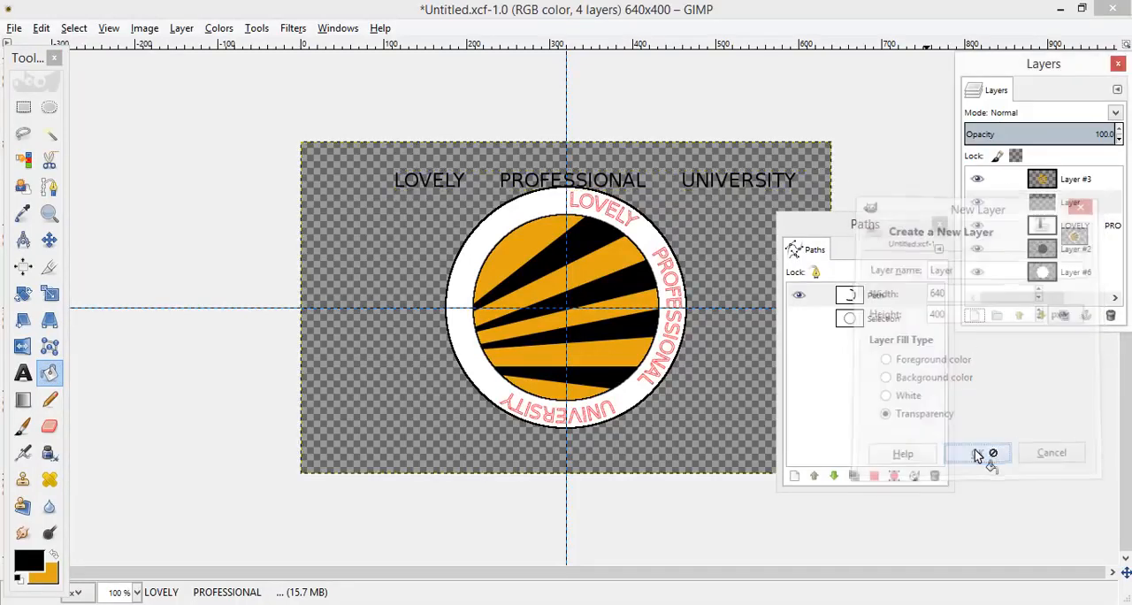
pyautogui.click(619, 219)
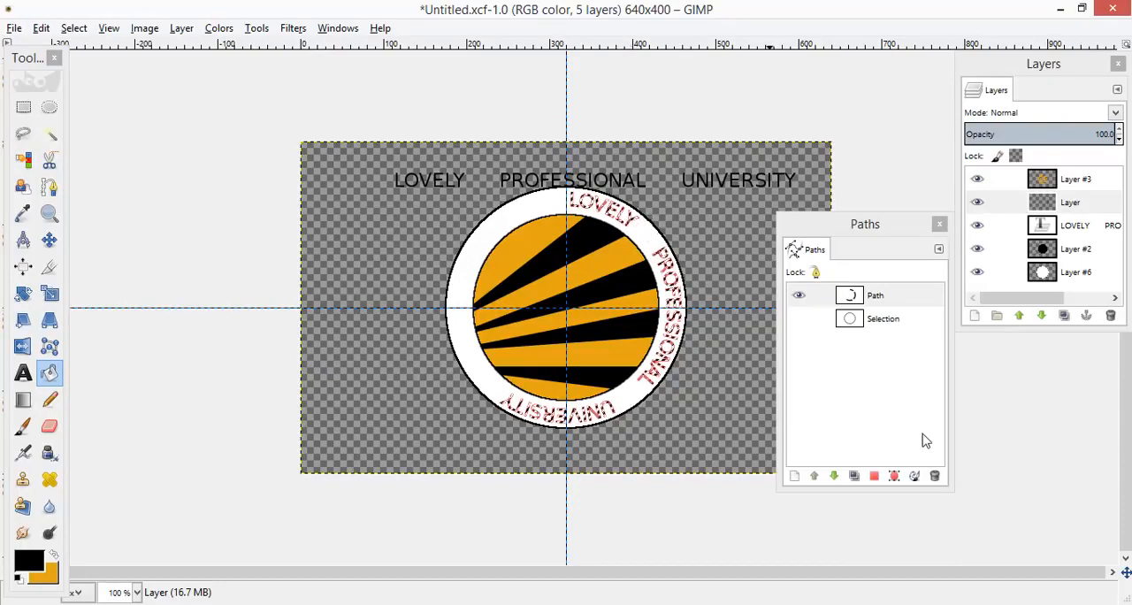
# Step: Hide the curved text path and clear the lettering selection
pyautogui.click(798, 297)
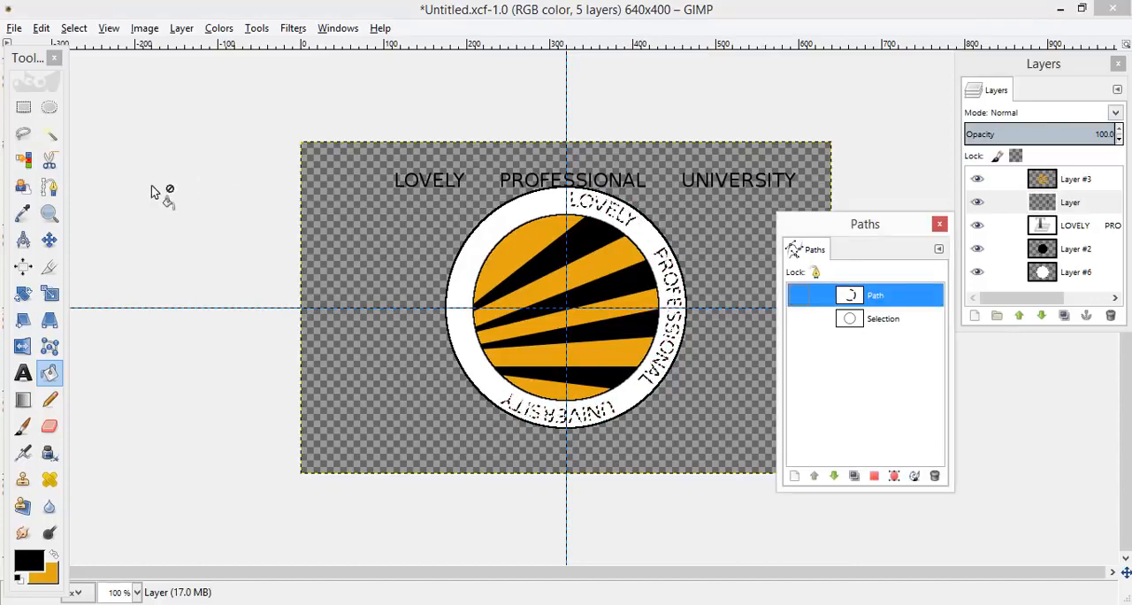
pyautogui.rightClick(469, 237)
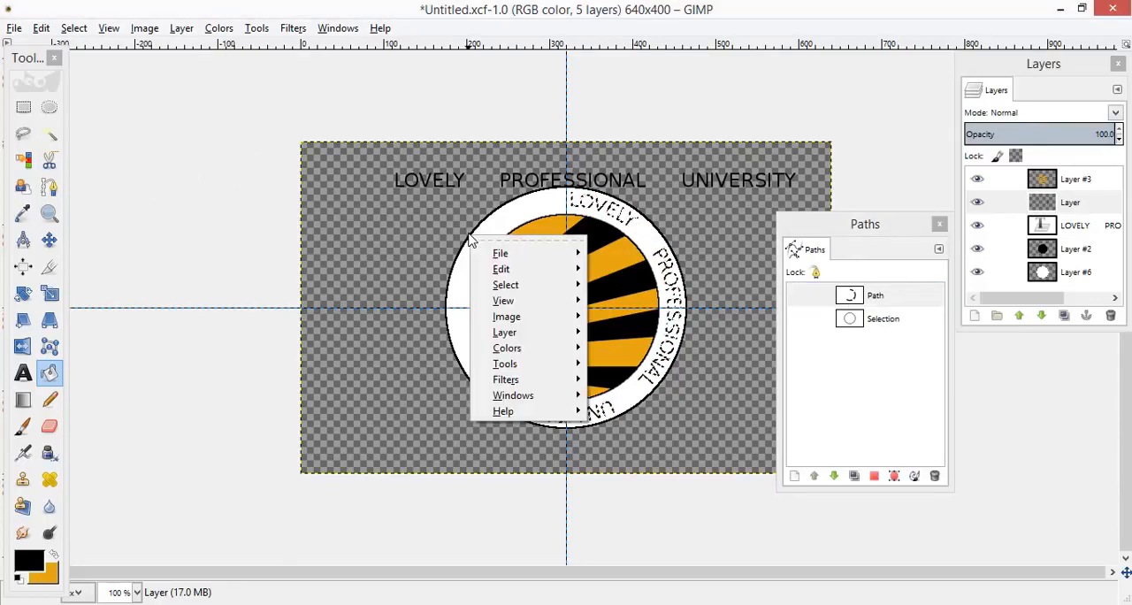
pyautogui.moveTo(543, 286)
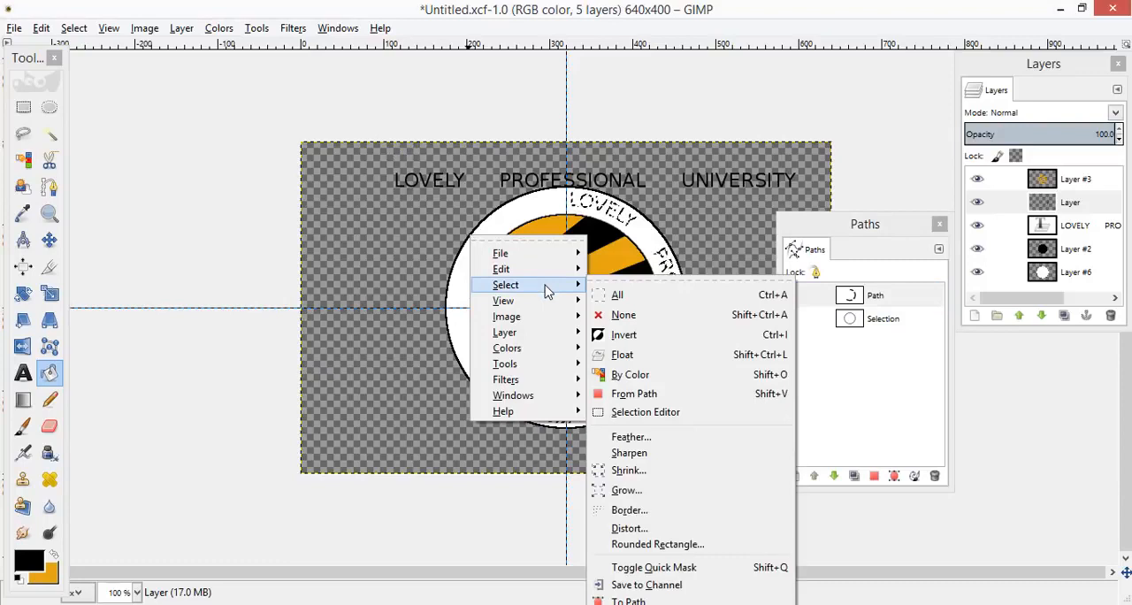
pyautogui.click(627, 322)
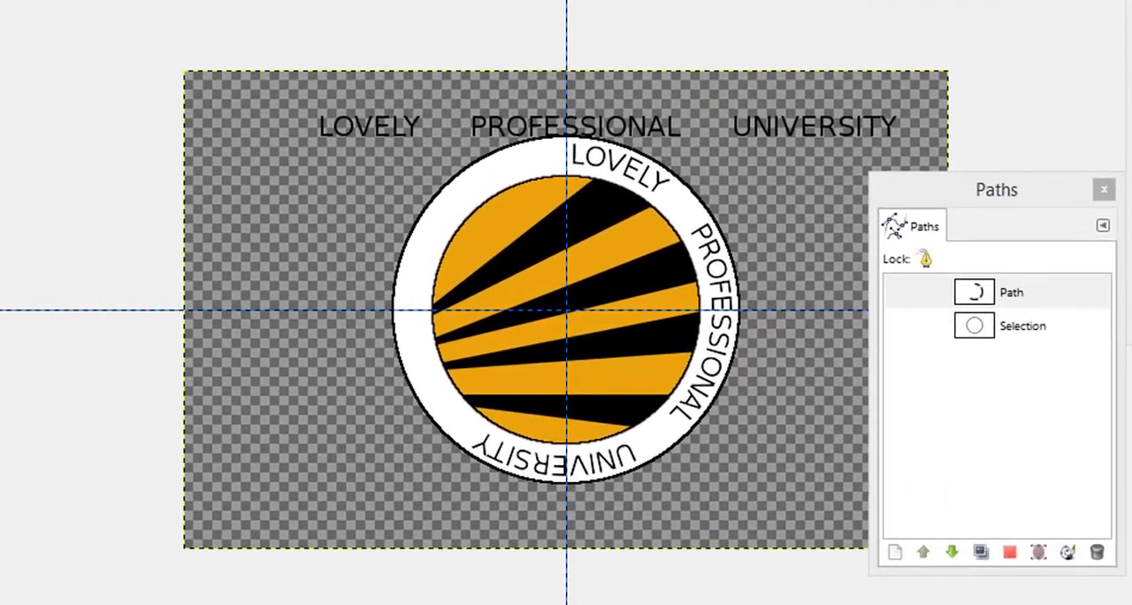
# Step: Rotate the curved lettering layer counter-clockwise about the centre 320, 200 px until PROFESSIONAL sits at the top of the ring
pyautogui.click(566, 306)
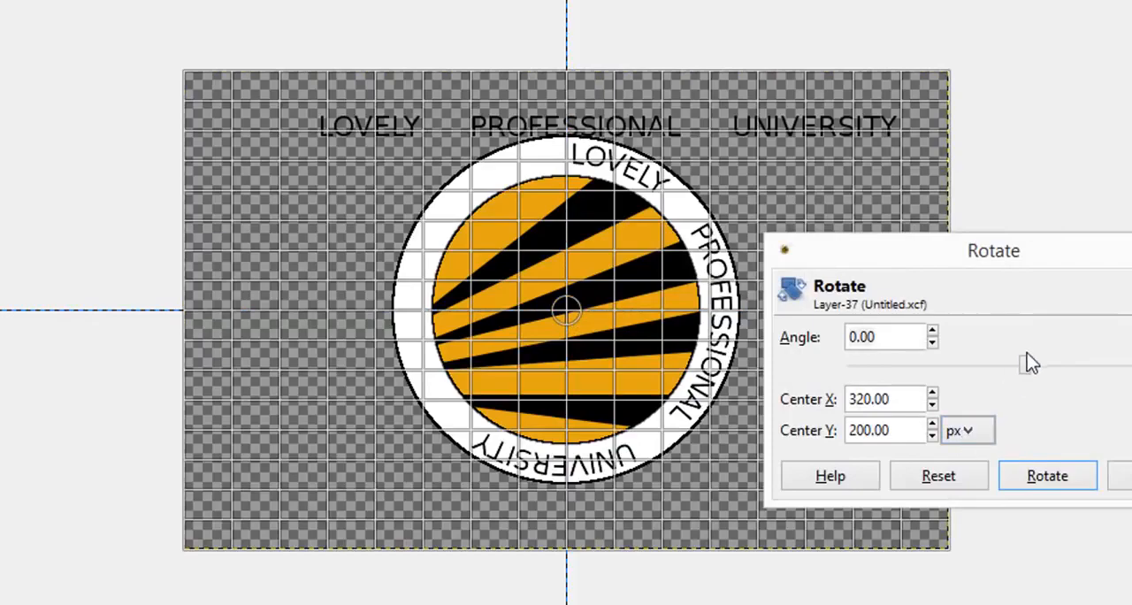
pyautogui.moveTo(1024, 364); pyautogui.dragTo(925, 362)
pyautogui.click(1045, 479)
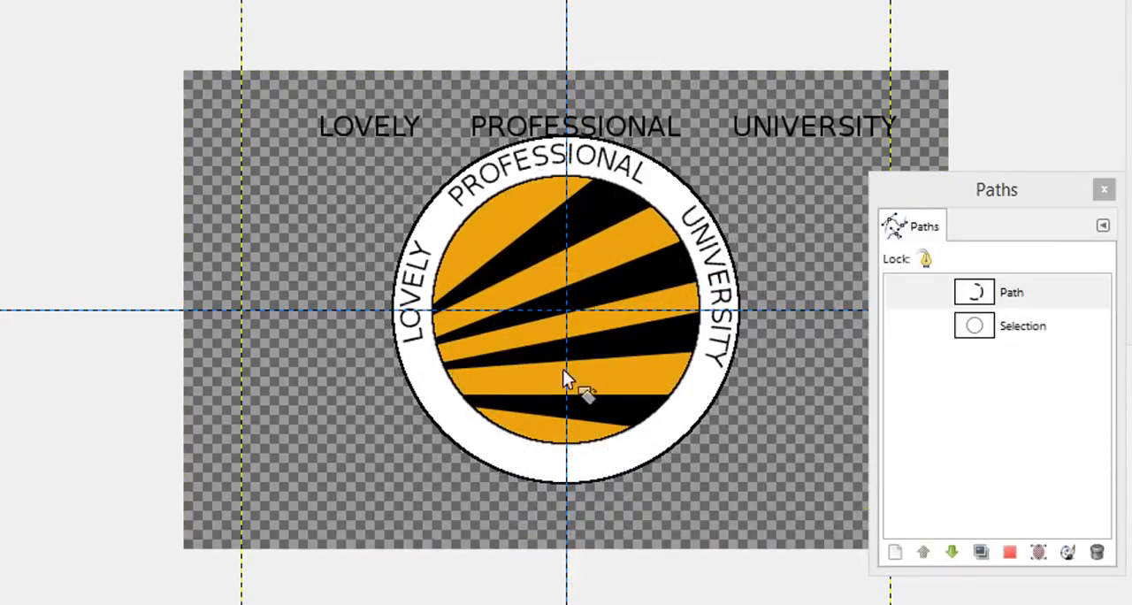
pyautogui.click(440, 255)
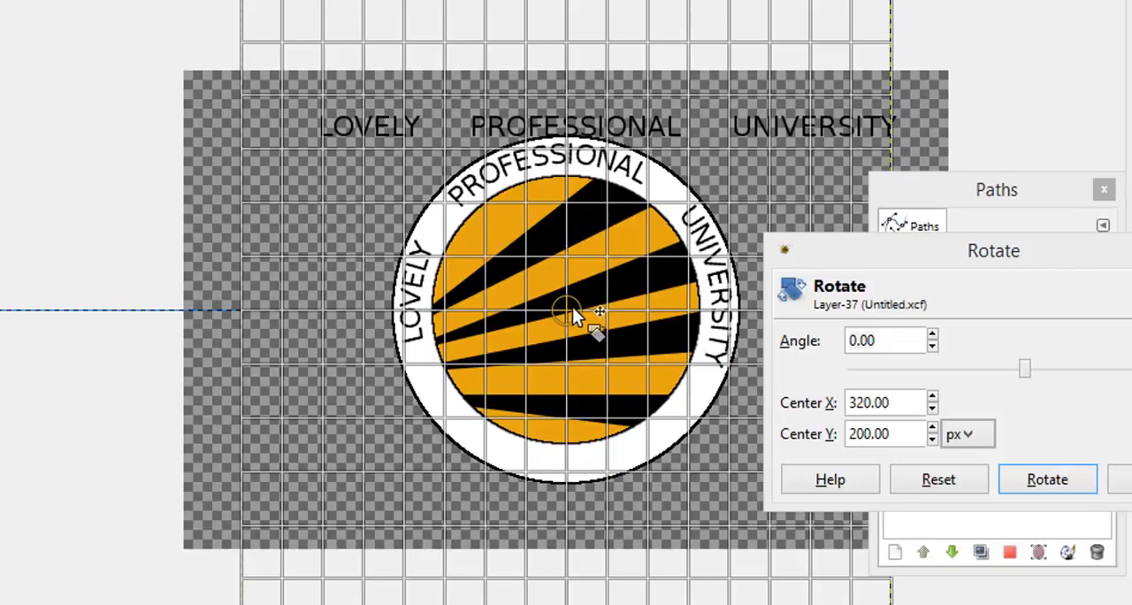
pyautogui.moveTo(572, 306); pyautogui.dragTo(665, 281)
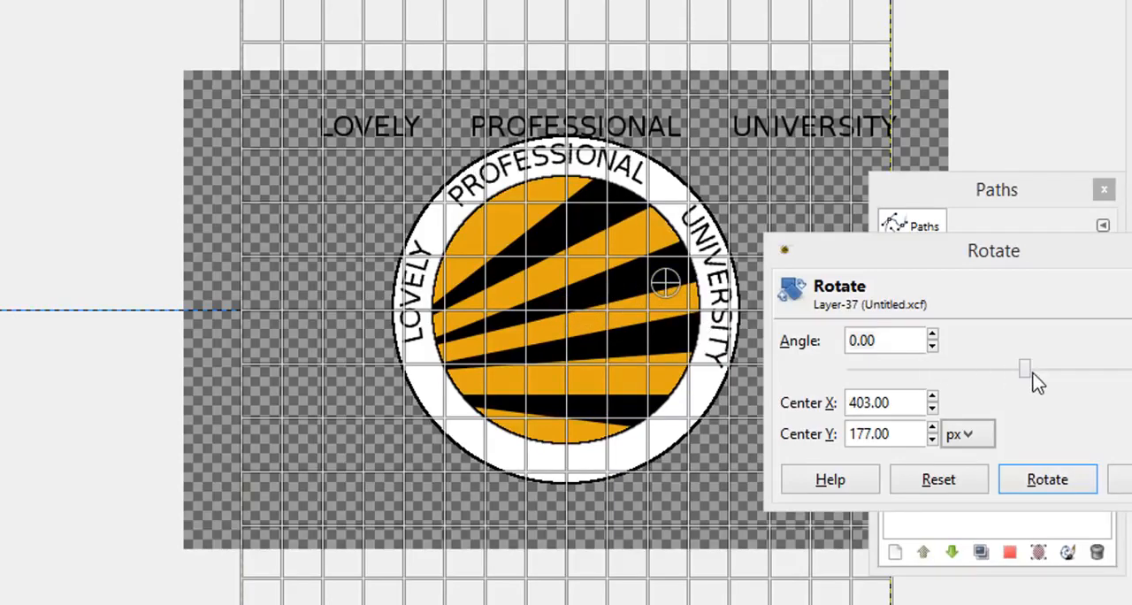
pyautogui.moveTo(1023, 369); pyautogui.dragTo(955, 369)
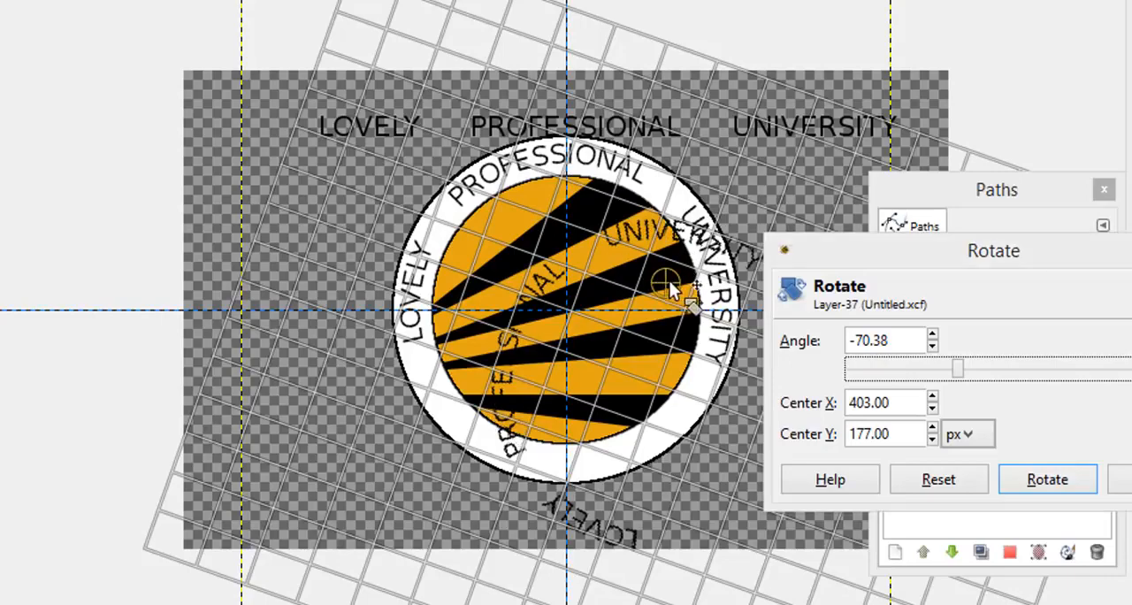
pyautogui.moveTo(670, 289); pyautogui.dragTo(569, 313)
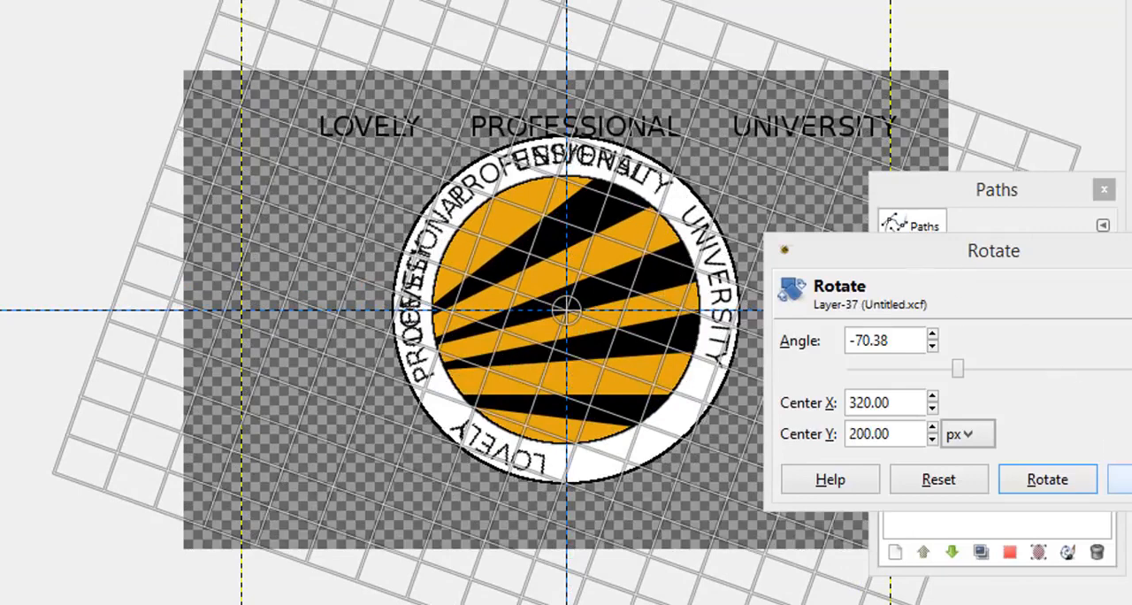
pyautogui.press('Return')
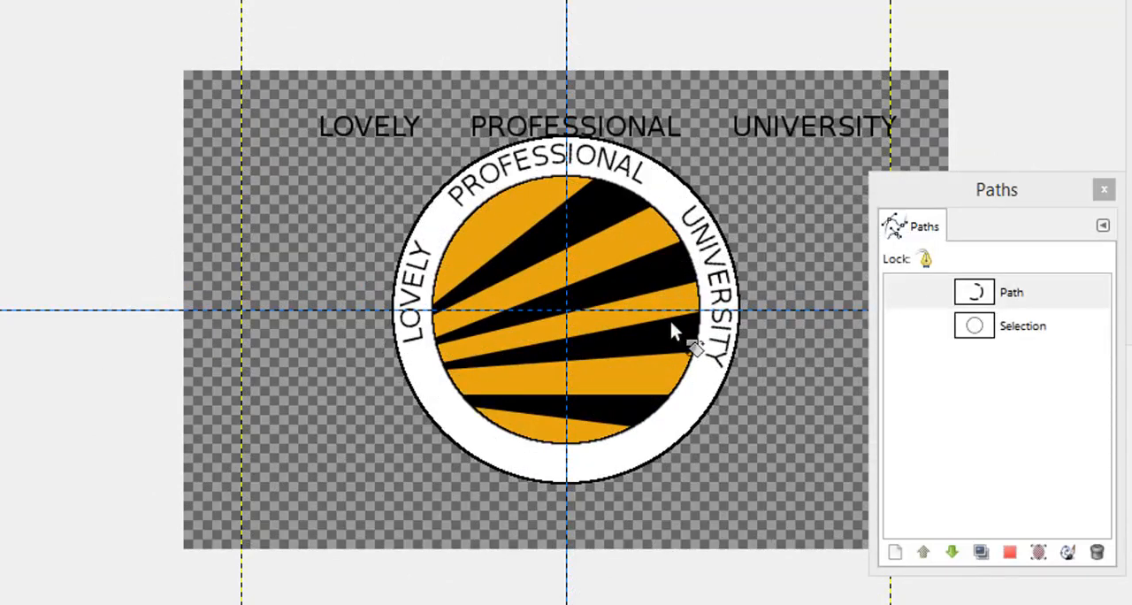
# Step: Rotate the curved lettering layer by -4.36 degrees about the centre 320, 200 px
pyautogui.click(565, 307)
pyautogui.moveTo(1030, 364); pyautogui.dragTo(1024, 365)
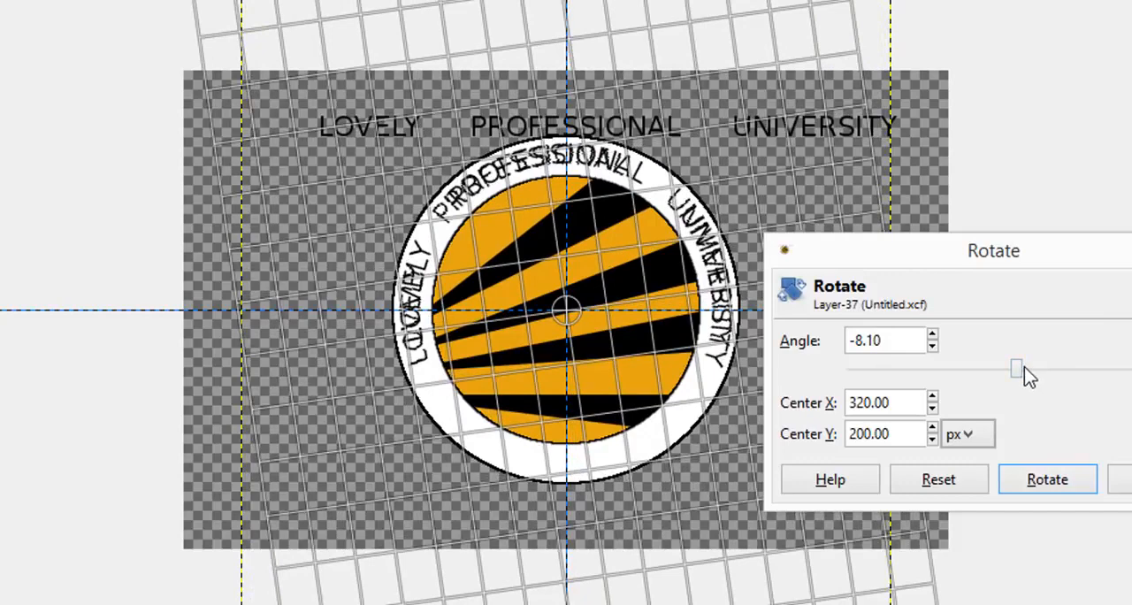
pyautogui.moveTo(1017, 367); pyautogui.dragTo(1021, 369)
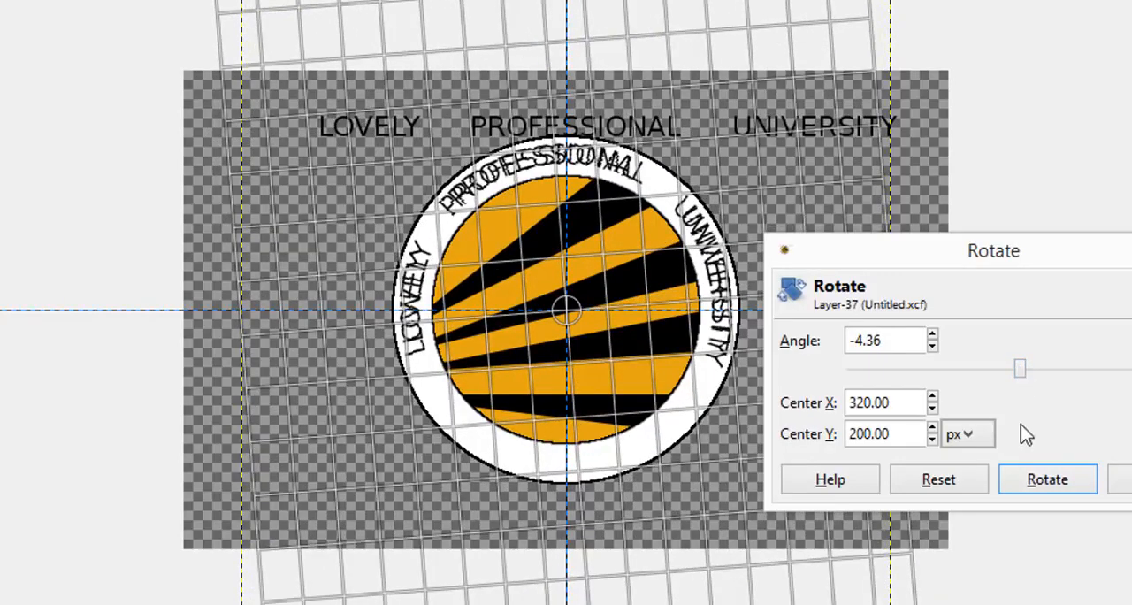
pyautogui.click(1030, 480)
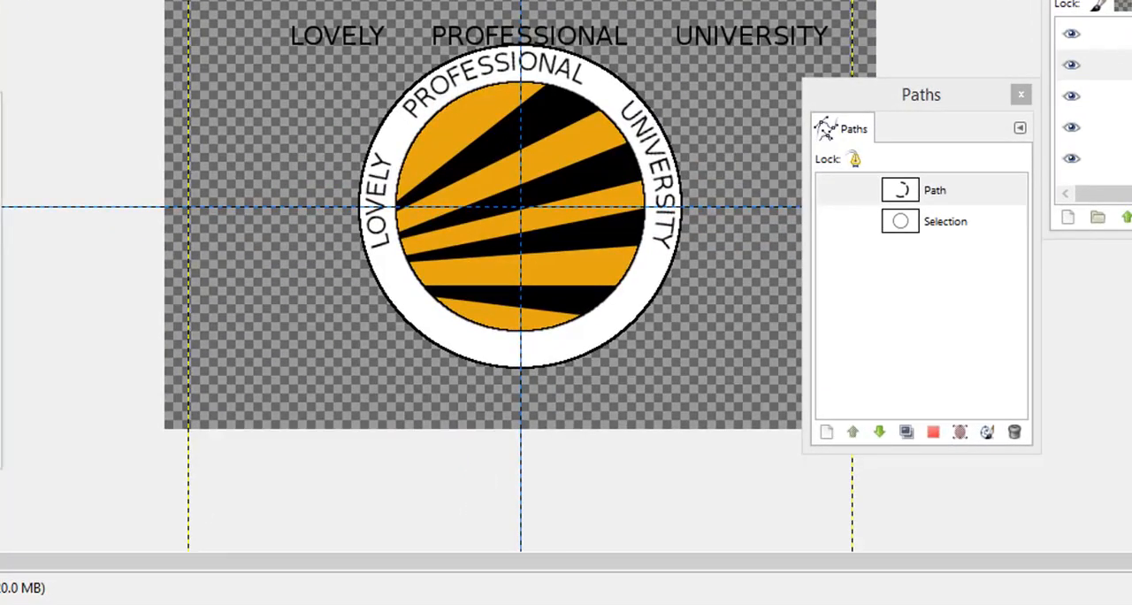
# Step: Set the Flip tool to affect paths and flip the circular path horizontally, moving the Tool Options dialog off the canvas
pyautogui.moveTo(0, 108); pyautogui.dragTo(91, 52)
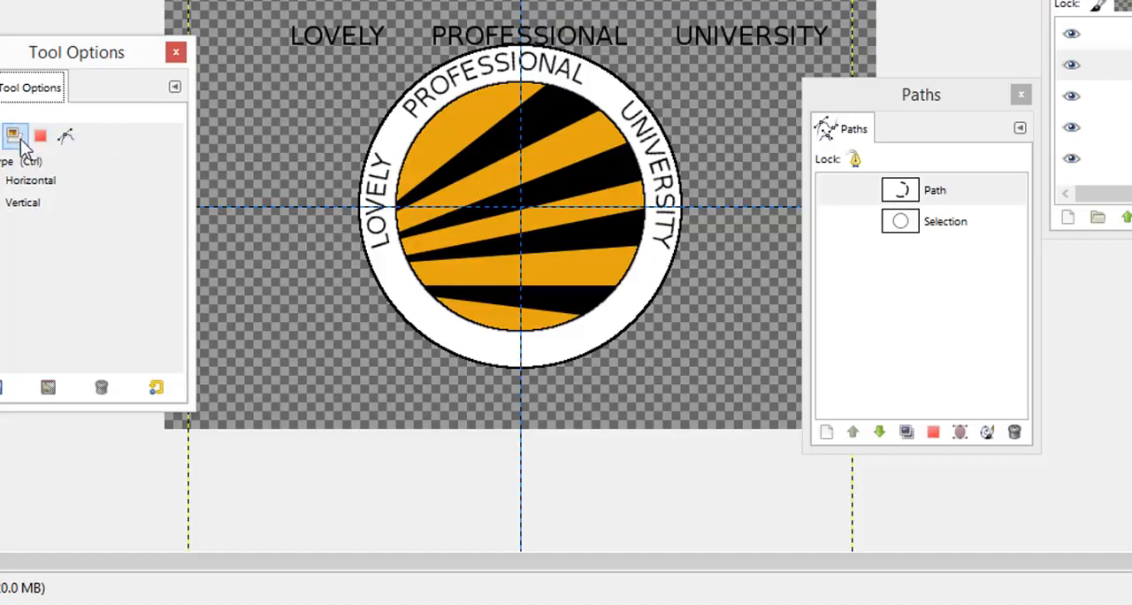
pyautogui.click(66, 141)
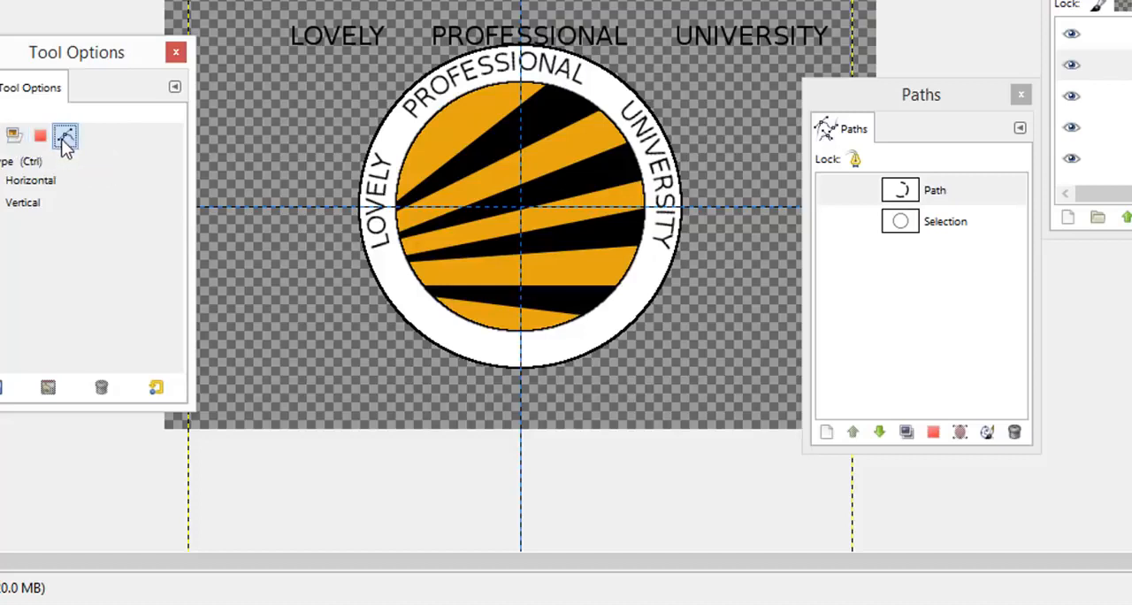
pyautogui.click(965, 224)
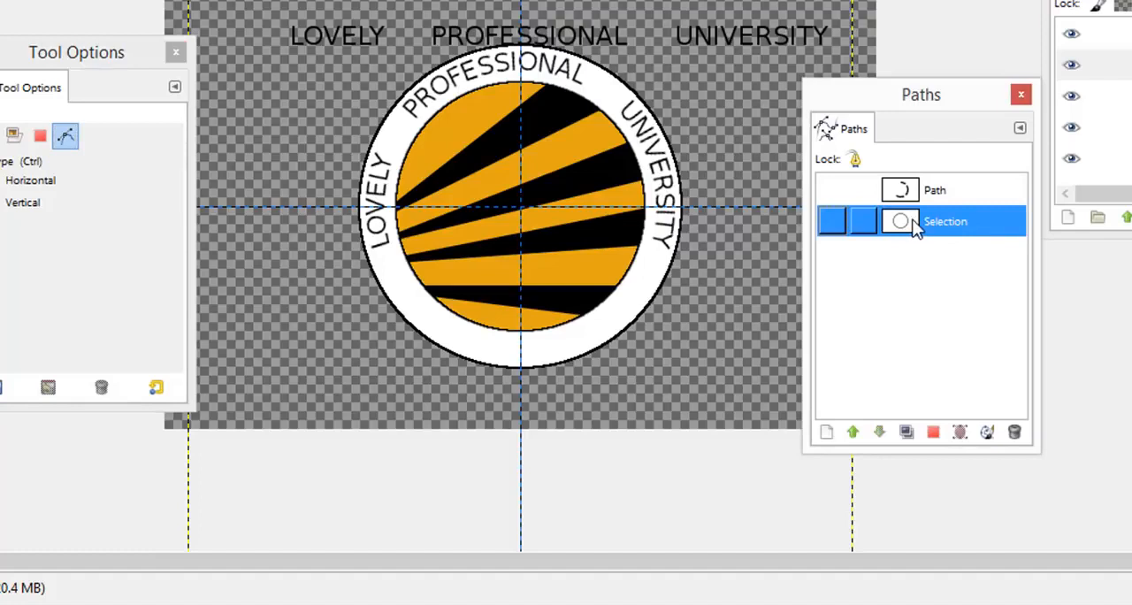
pyautogui.click(511, 179)
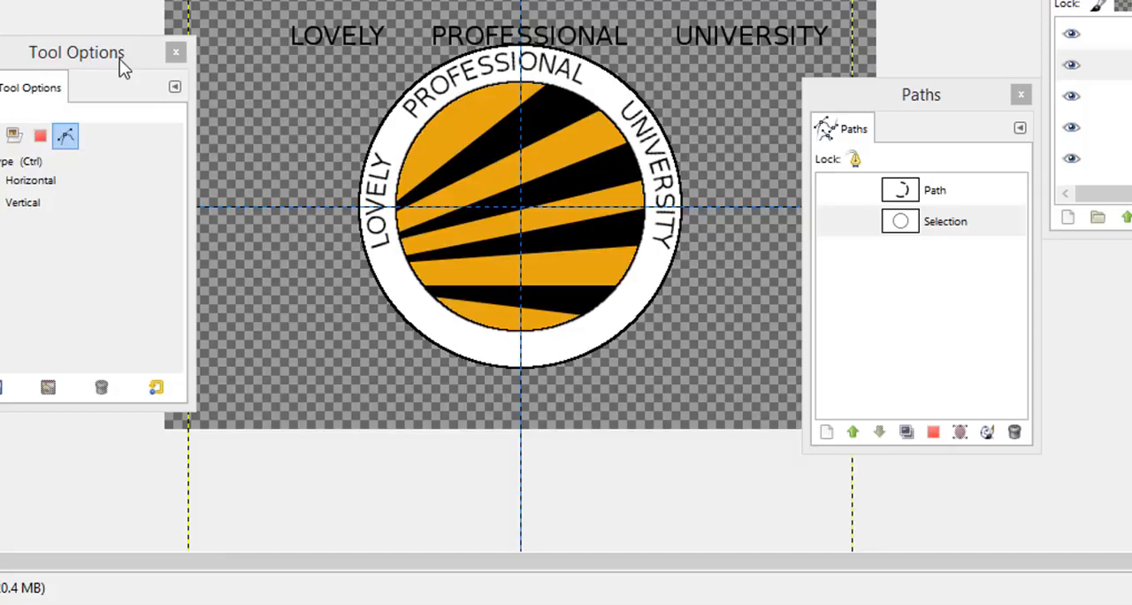
pyautogui.moveTo(120, 58); pyautogui.dragTo(46, 44)
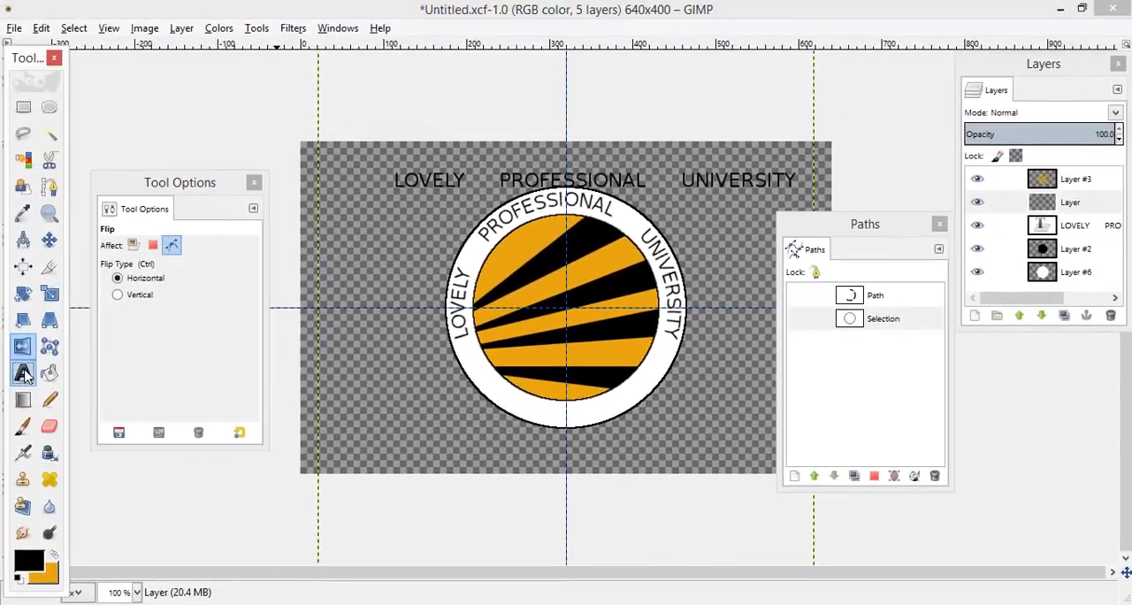
# Step: Add the text "PUNJAB (INDIA)" below the badge, with extra spaces between the two words
pyautogui.press('t')
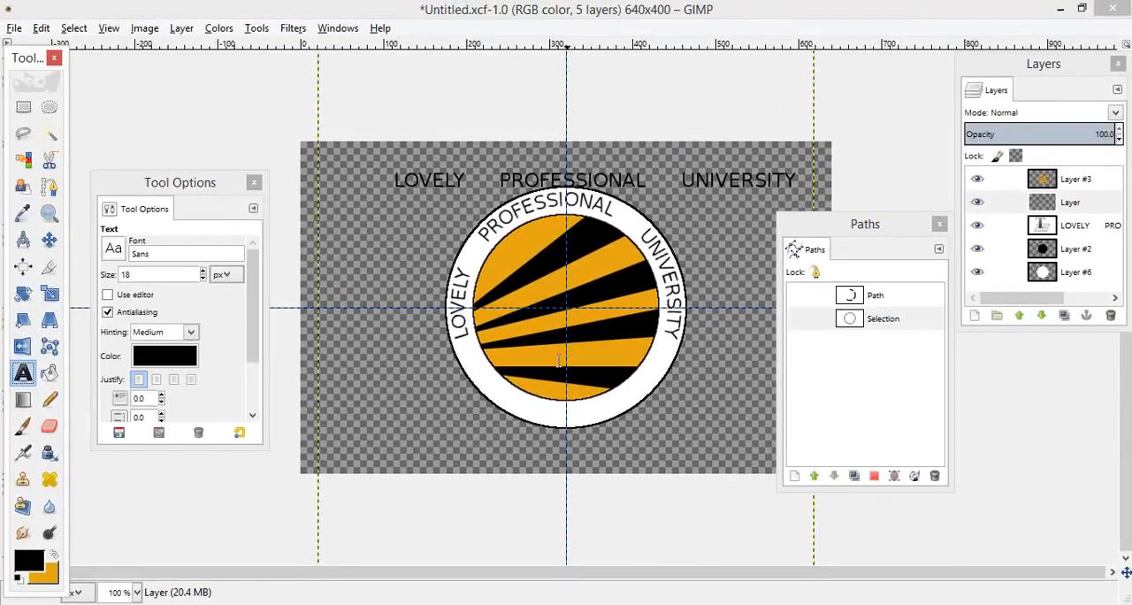
pyautogui.click(420, 444)
pyautogui.write('PUNJAB')
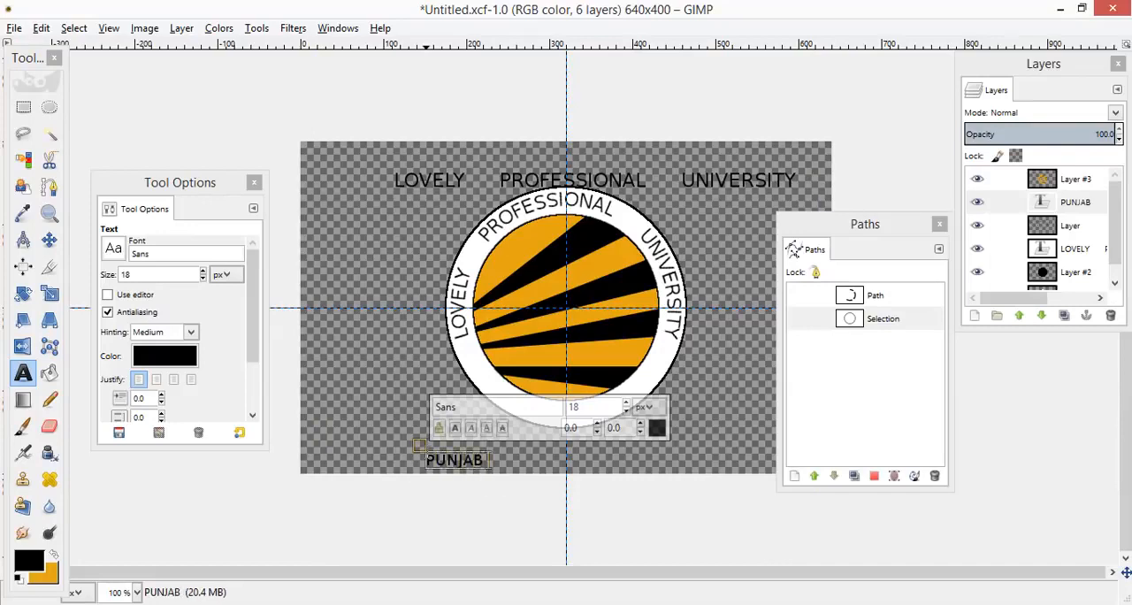
pyautogui.write(' (IND')
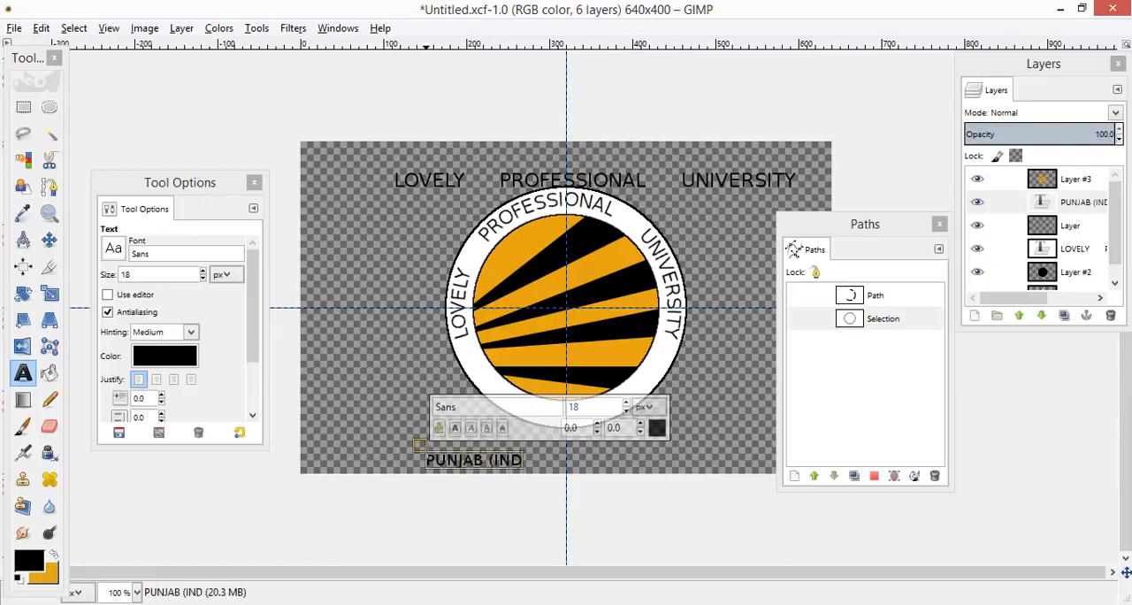
pyautogui.write('IA)')
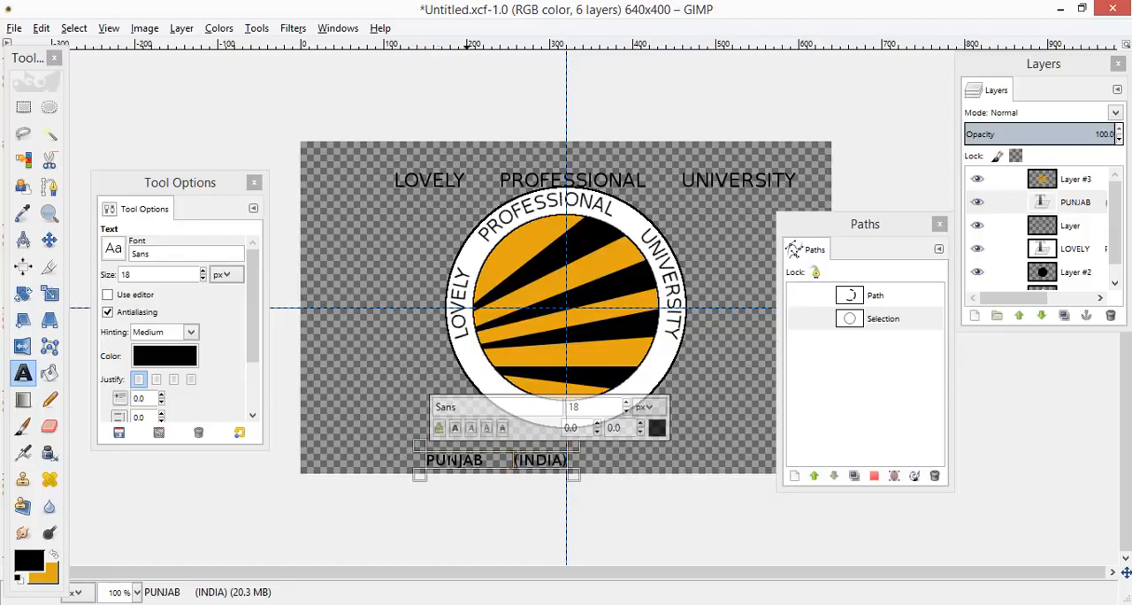
# Step: Set the font size of the whole PUNJAB (INDIA) text to 23 px
pyautogui.tripleClick(462, 461)
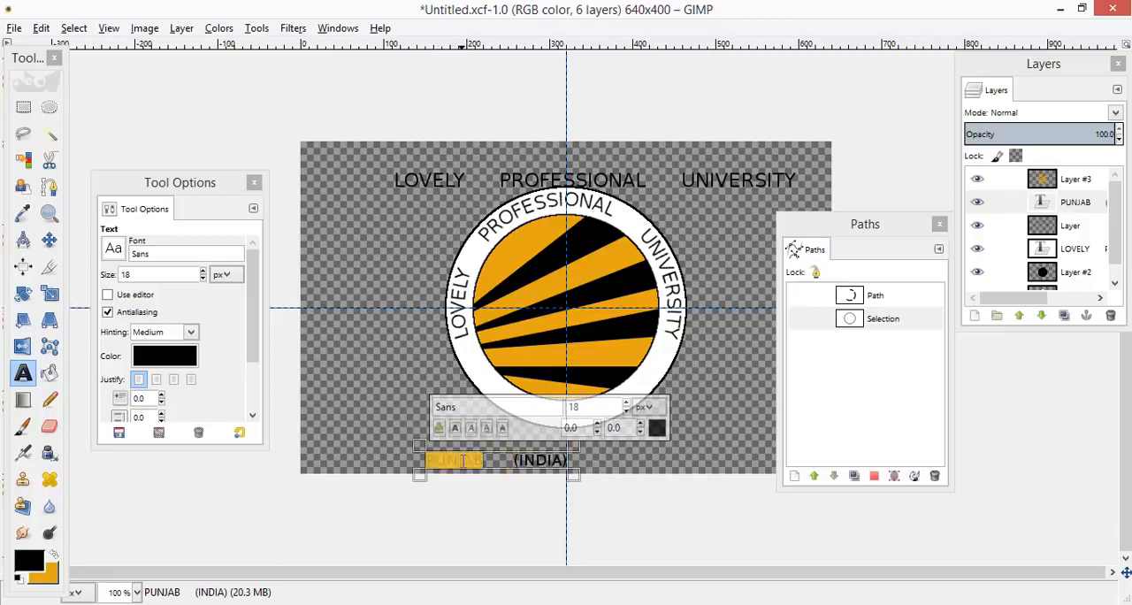
pyautogui.click(626, 402)
pyautogui.click(626, 402)
pyautogui.click(626, 402)
pyautogui.click(626, 402)
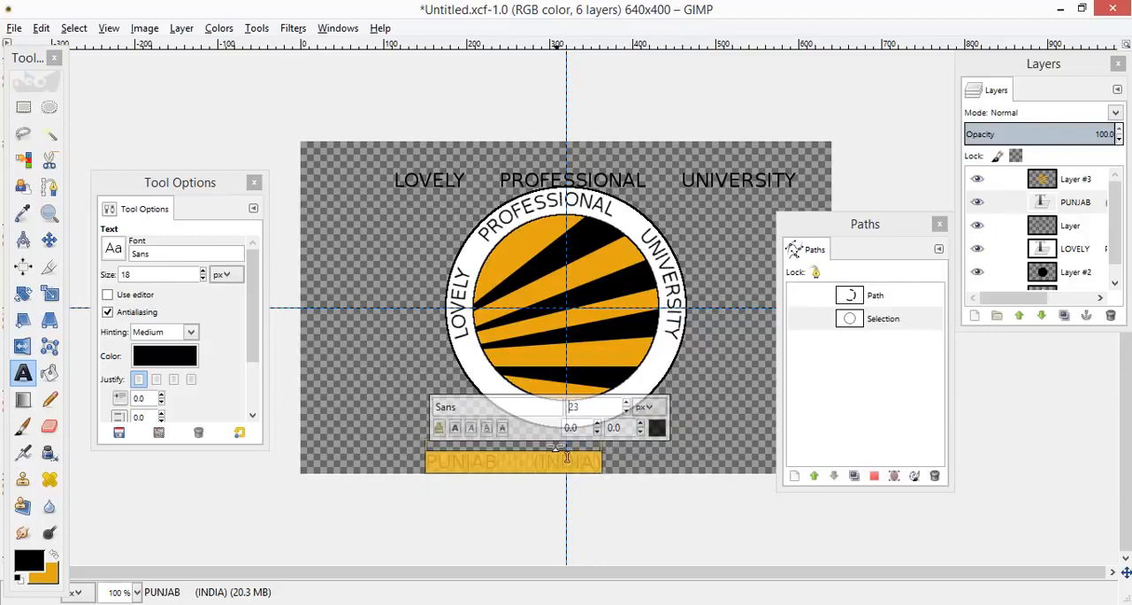
pyautogui.click(528, 459)
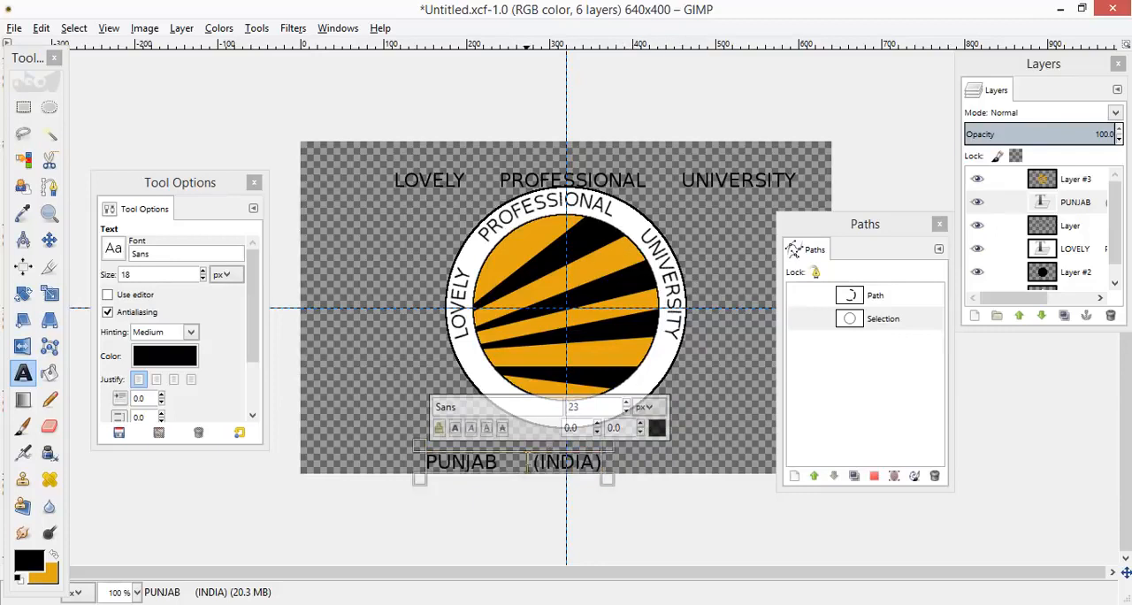
# Step: Bend the PUNJAB (INDIA) text along the circular Selection path and turn the resulting letter path into a selection
pyautogui.click(879, 320)
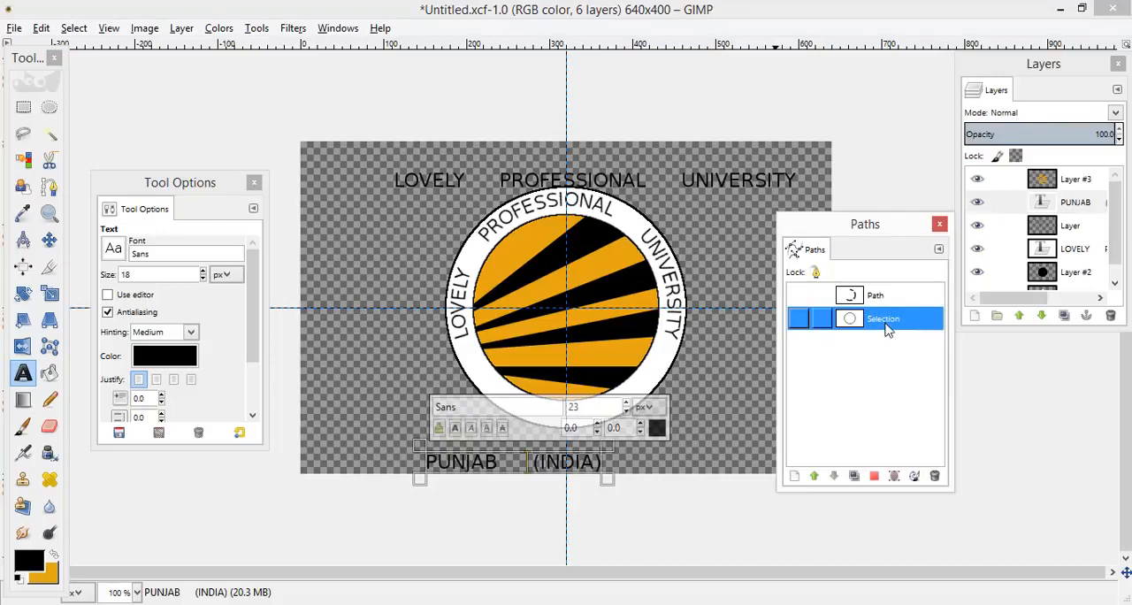
pyautogui.click(1086, 205)
pyautogui.rightClick(1086, 205)
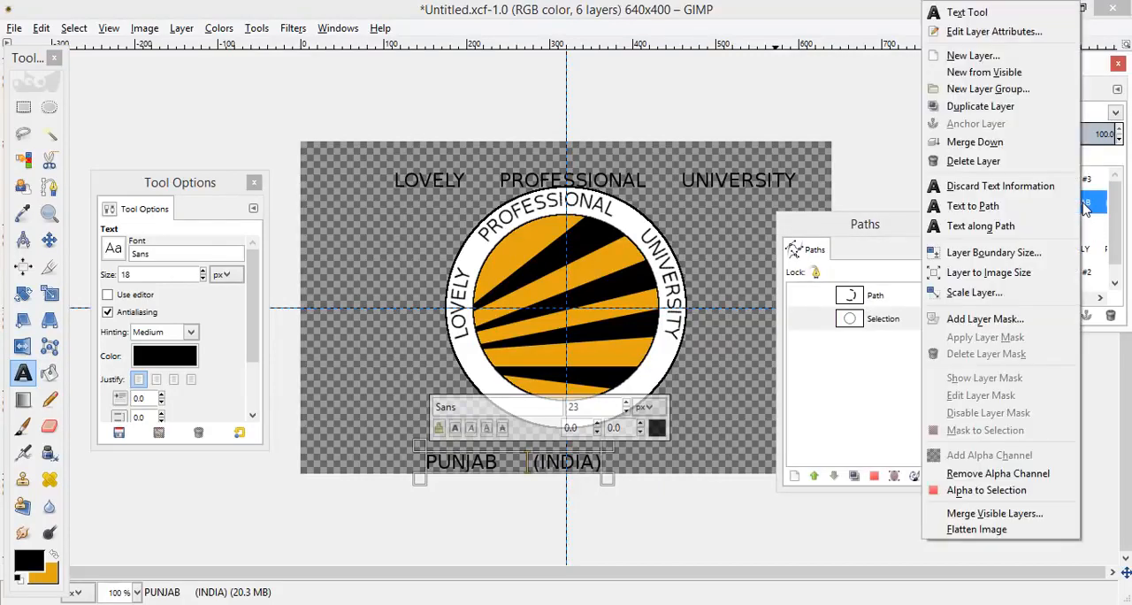
pyautogui.click(977, 227)
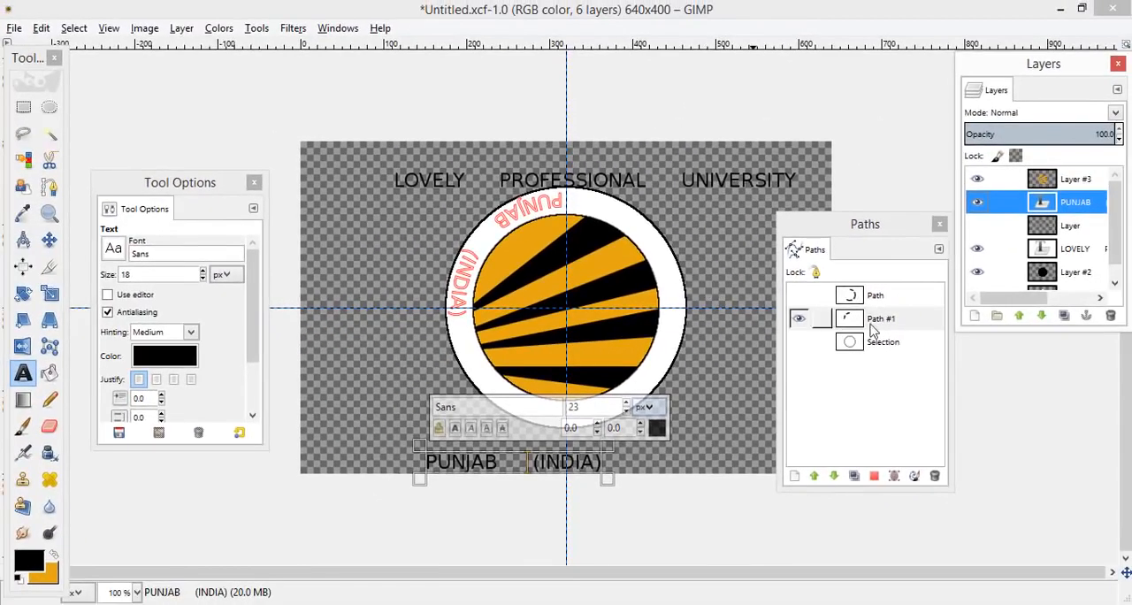
pyautogui.click(874, 478)
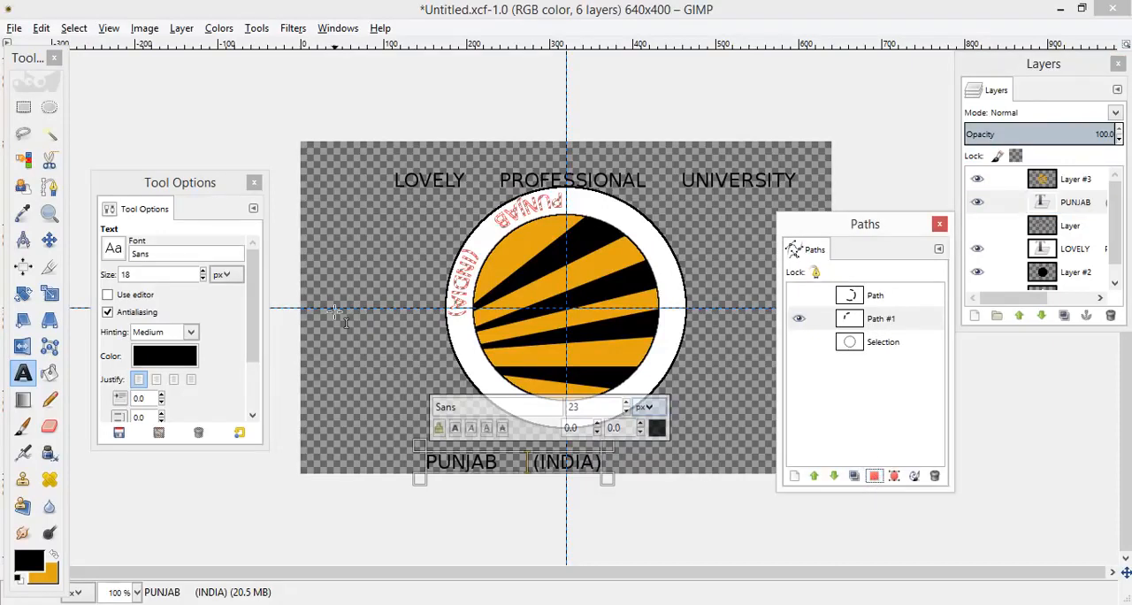
# Step: Add a new transparent layer, fill the letter selection with black, hide the letter path and clear the selection
pyautogui.click(49, 375)
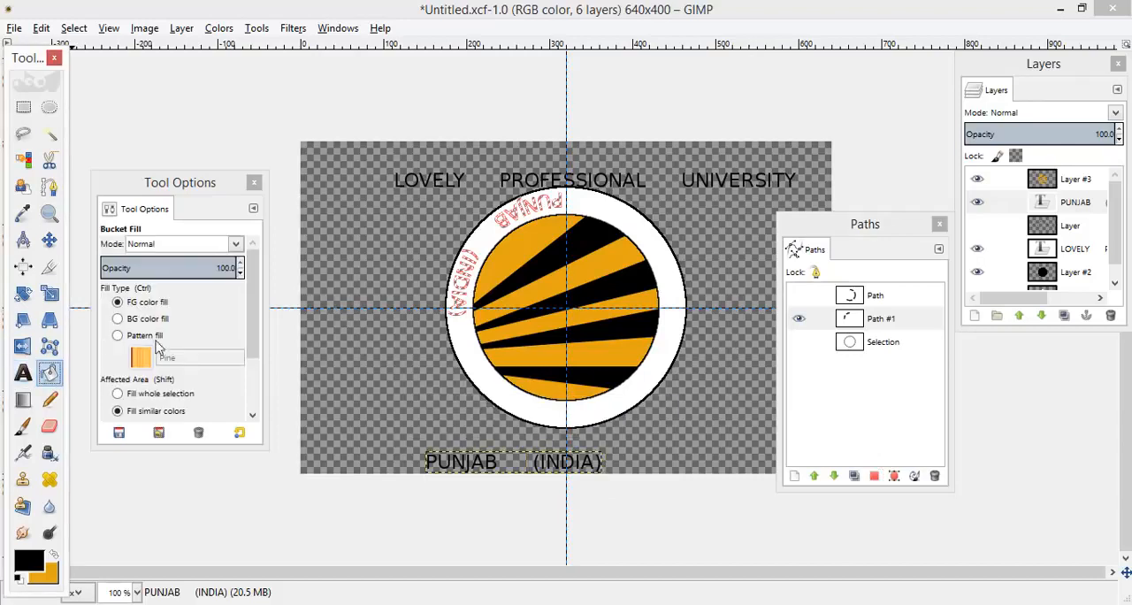
pyautogui.click(973, 316)
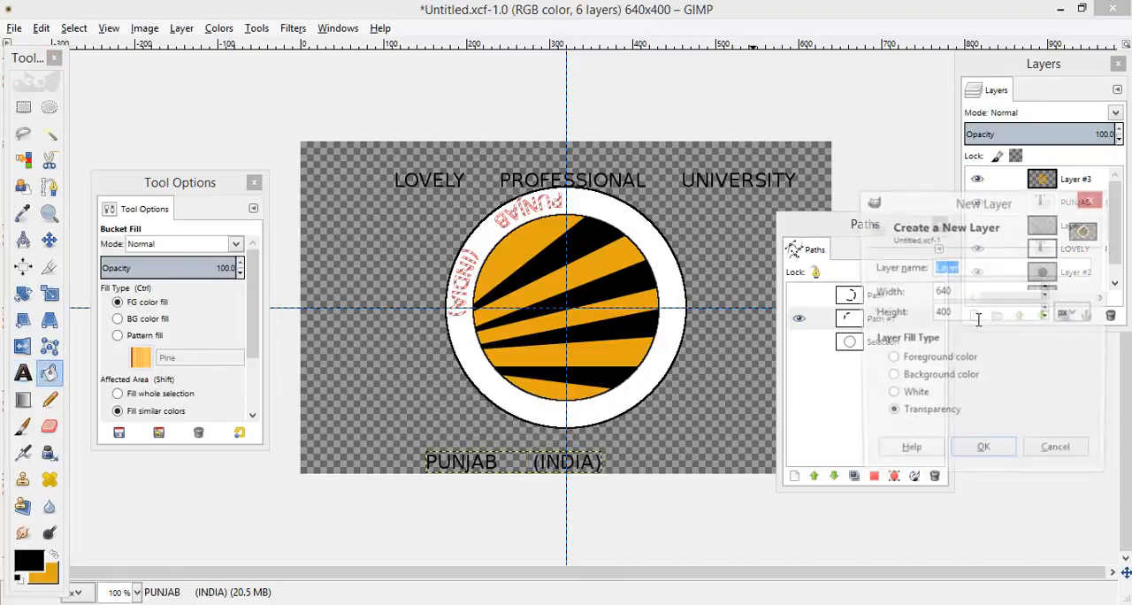
pyautogui.click(981, 455)
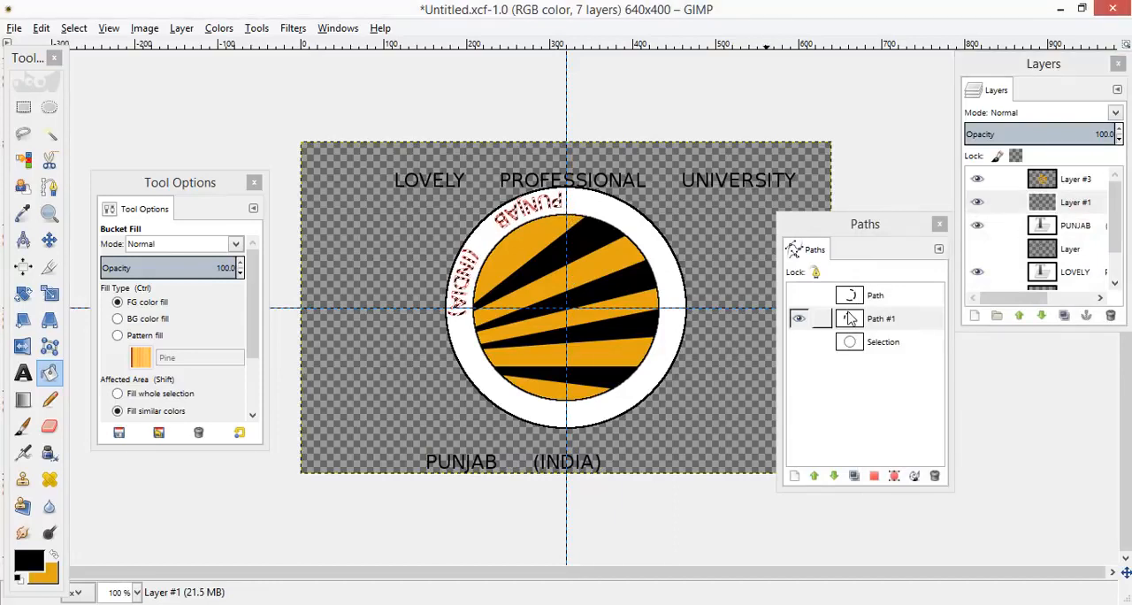
pyautogui.click(799, 320)
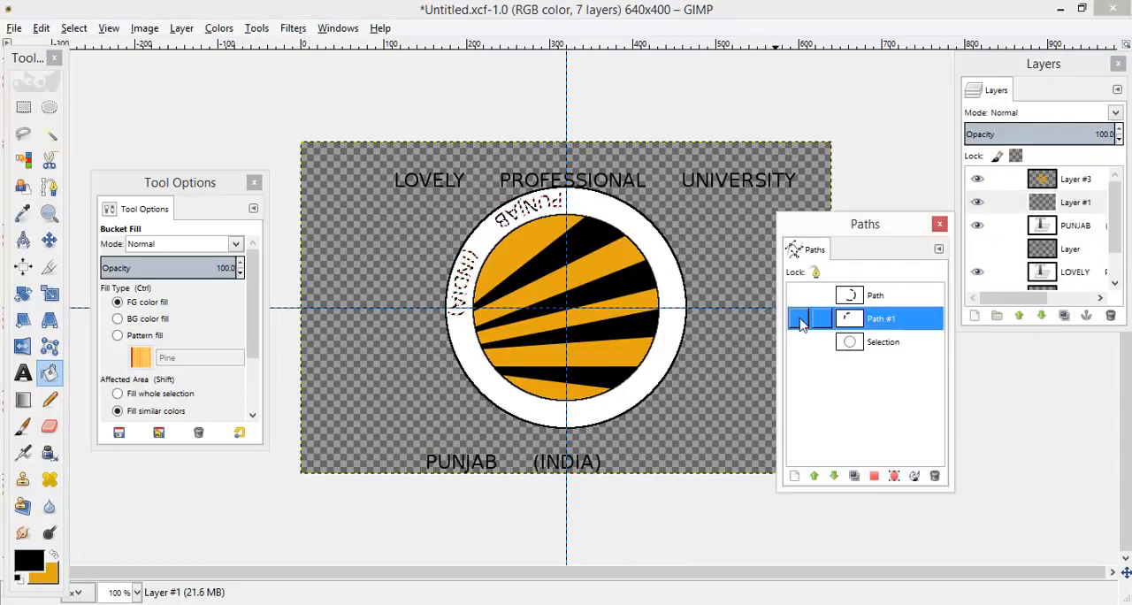
pyautogui.click(73, 28)
pyautogui.click(117, 69)
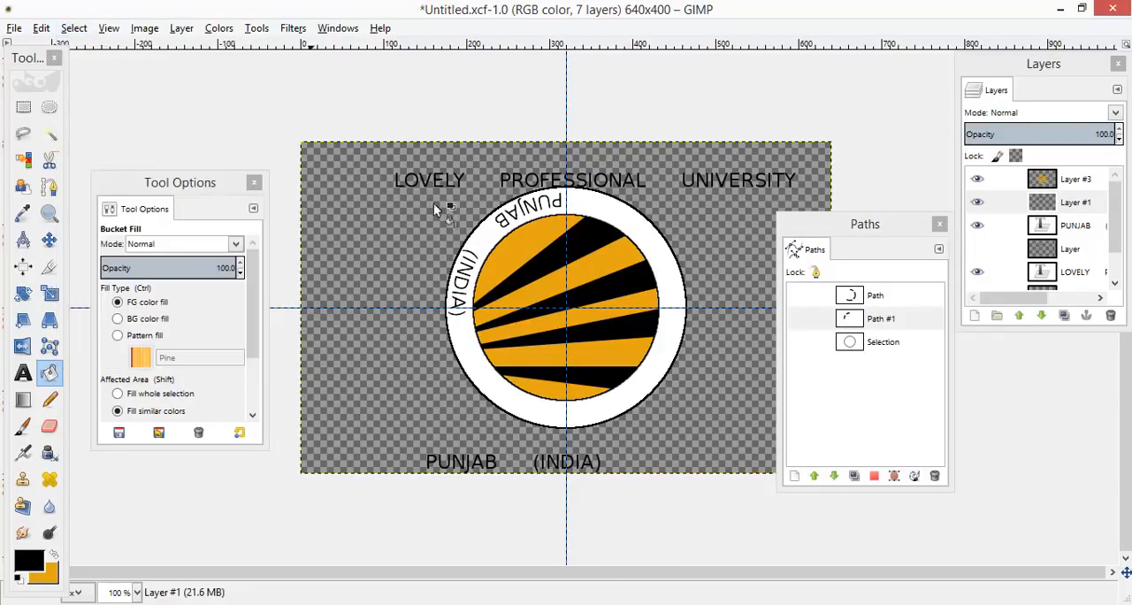
# Step: Rotate the curved PUNJAB (INDIA) layer about 320, 200 px to the ring's lower part, finishing with a 1.87 degree rotation
pyautogui.click(983, 205)
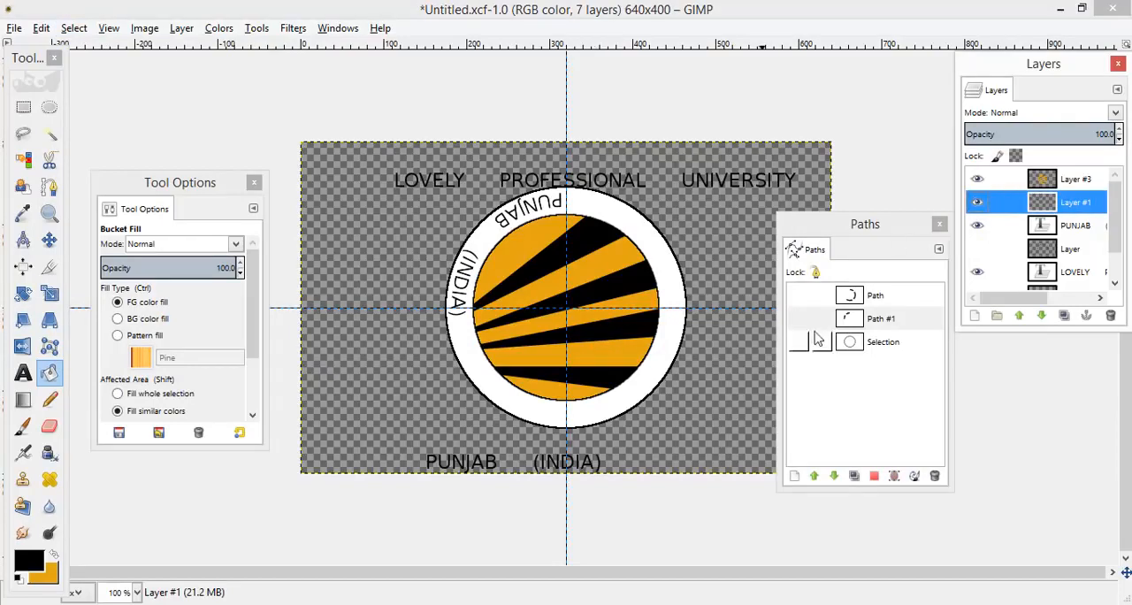
pyautogui.click(23, 293)
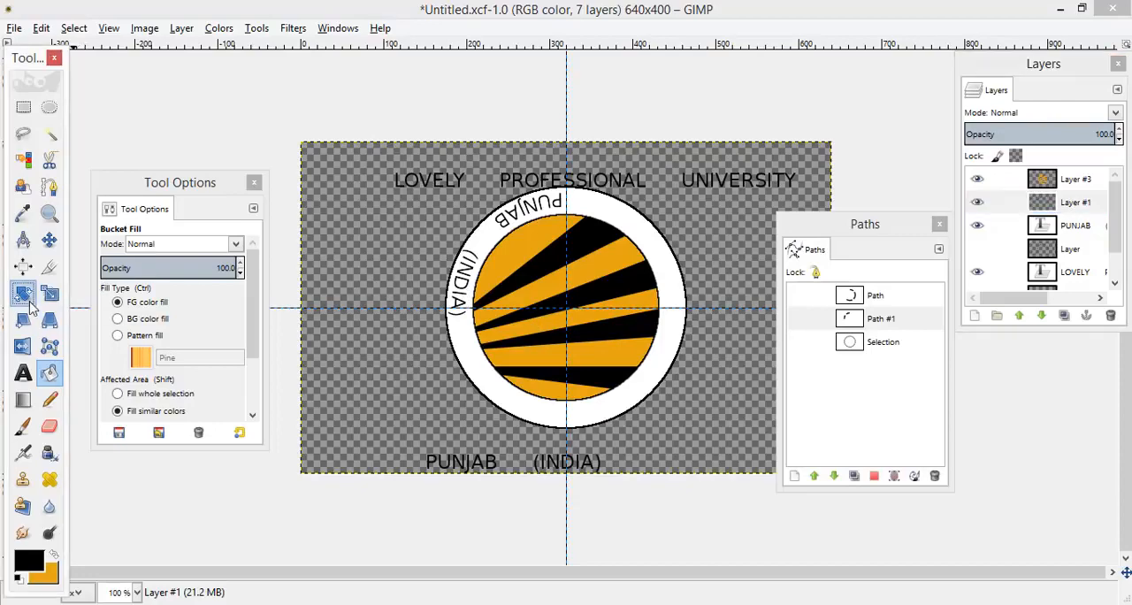
pyautogui.click(570, 318)
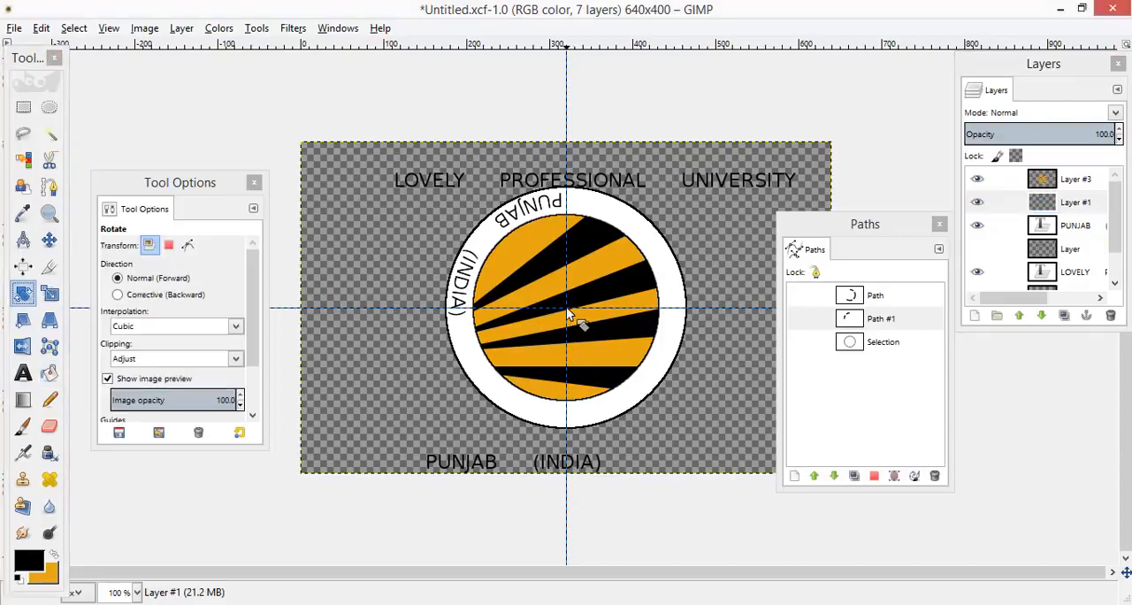
pyautogui.moveTo(886, 352); pyautogui.dragTo(825, 349)
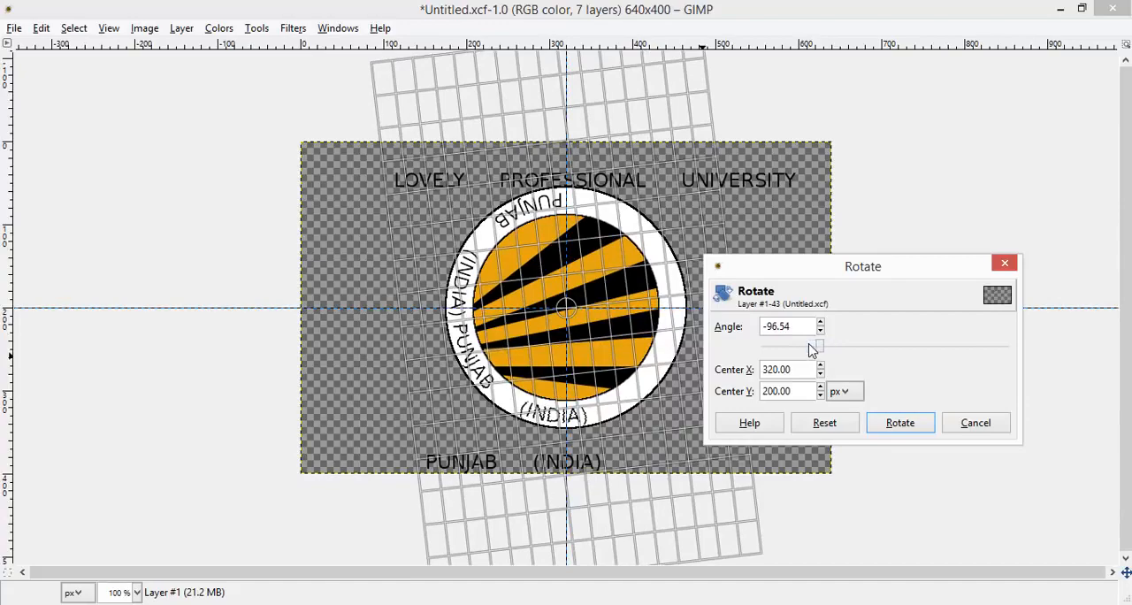
pyautogui.moveTo(825, 349); pyautogui.dragTo(889, 352)
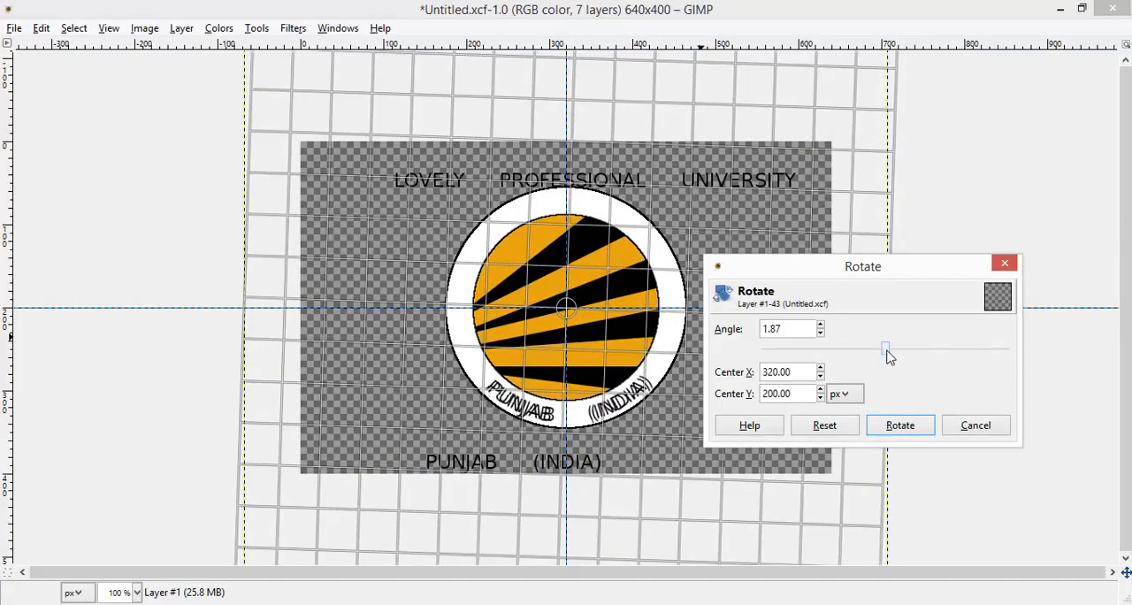
pyautogui.click(895, 424)
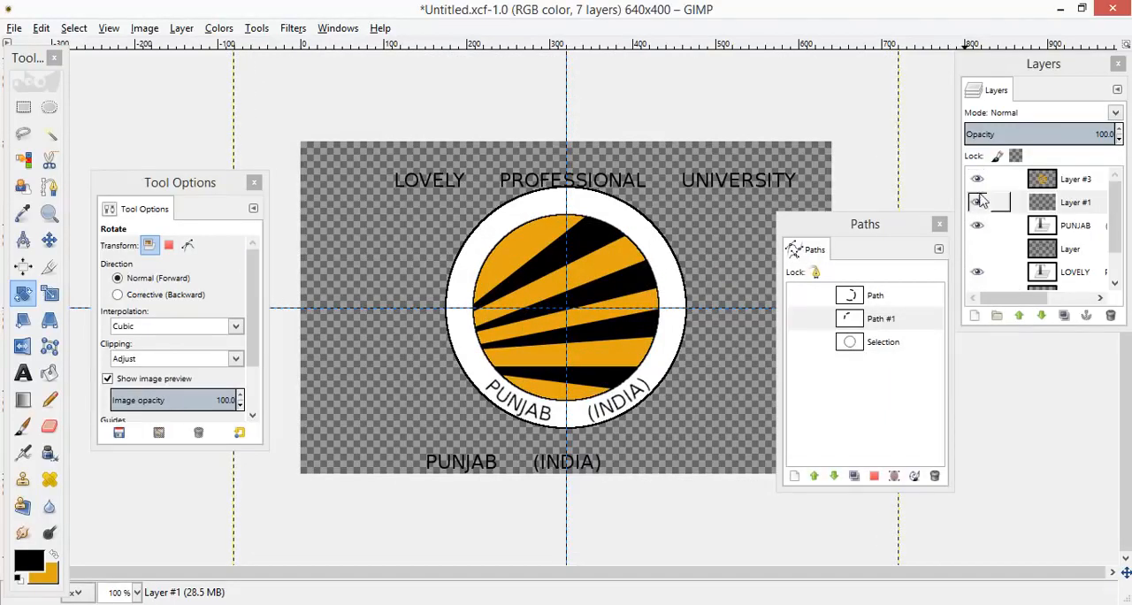
# Step: Show the curved university name layer and hide the straight PUNJAB and LOVELY text layers
pyautogui.click(975, 251)
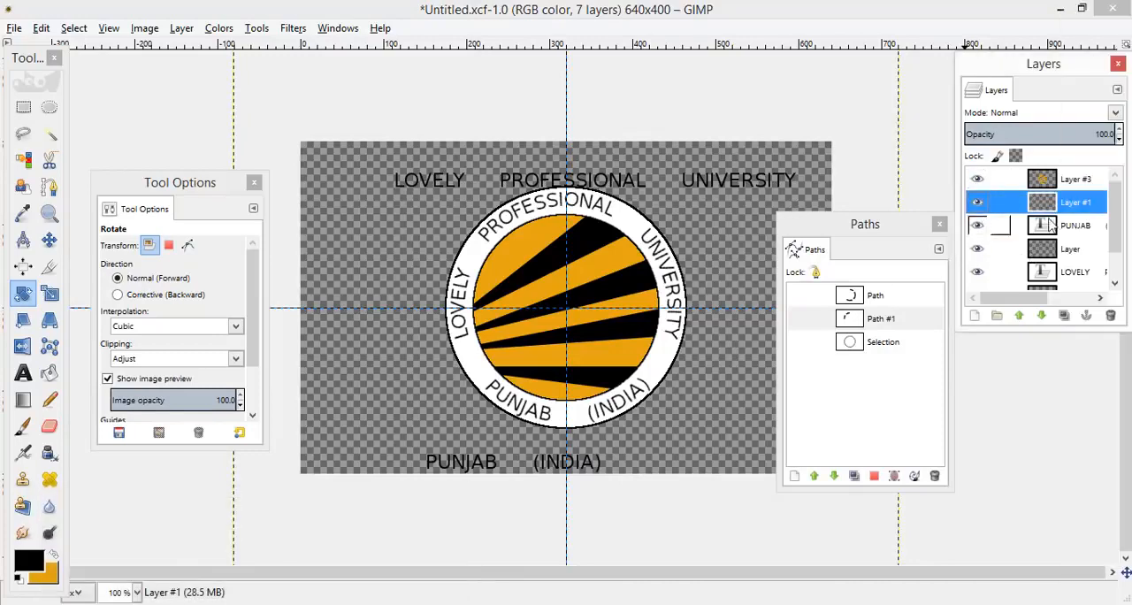
pyautogui.click(977, 228)
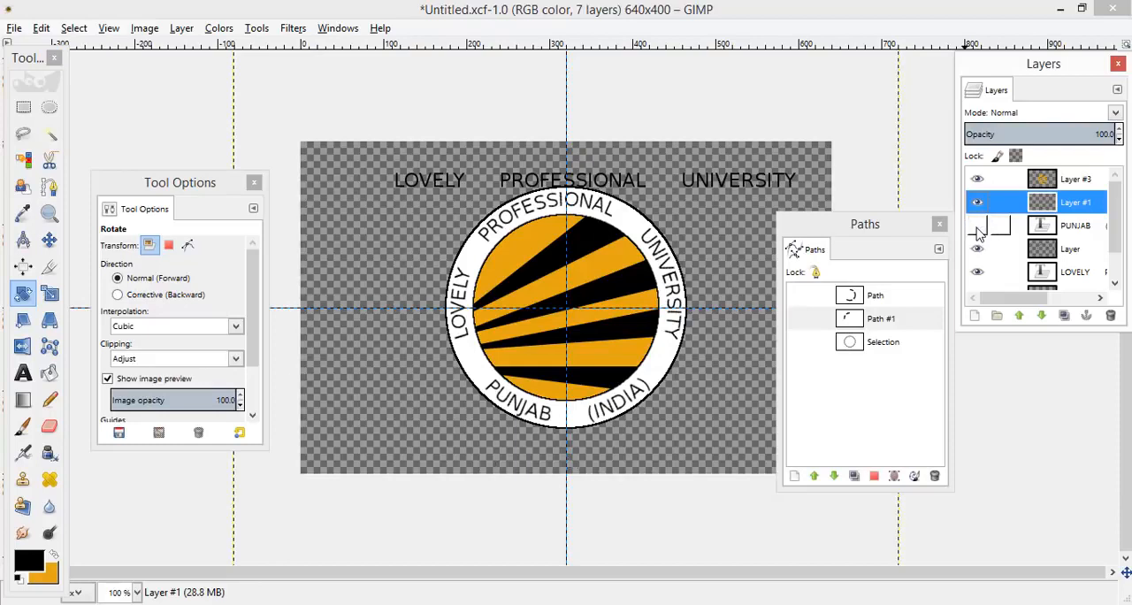
pyautogui.click(978, 274)
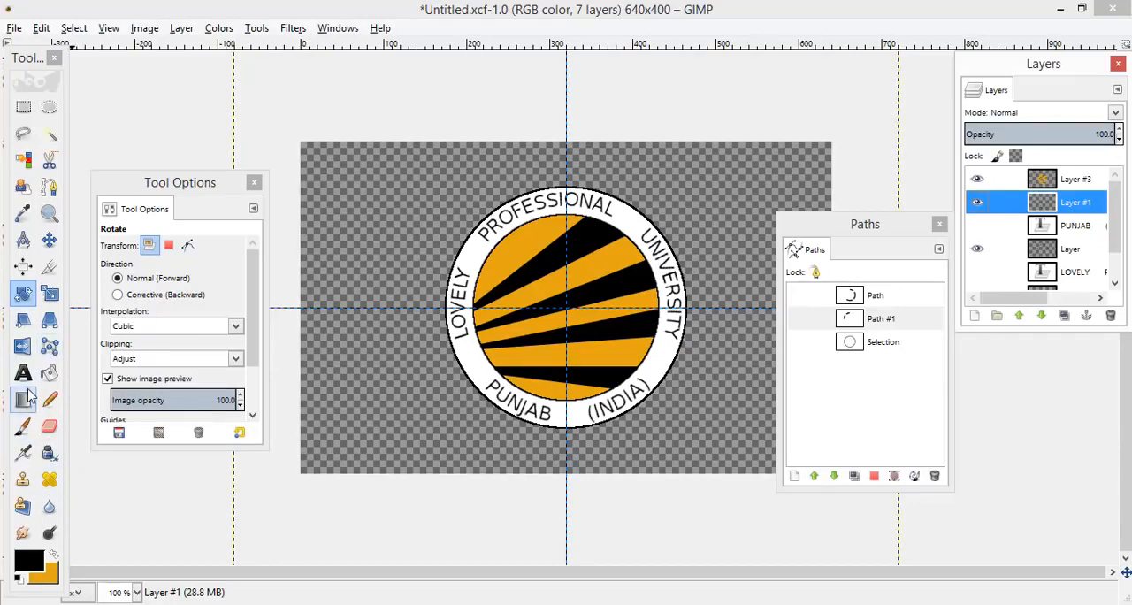
# Step: Take the Paintbrush with the 2. Hardness 100 brush and add a new layer for painting
pyautogui.click(25, 429)
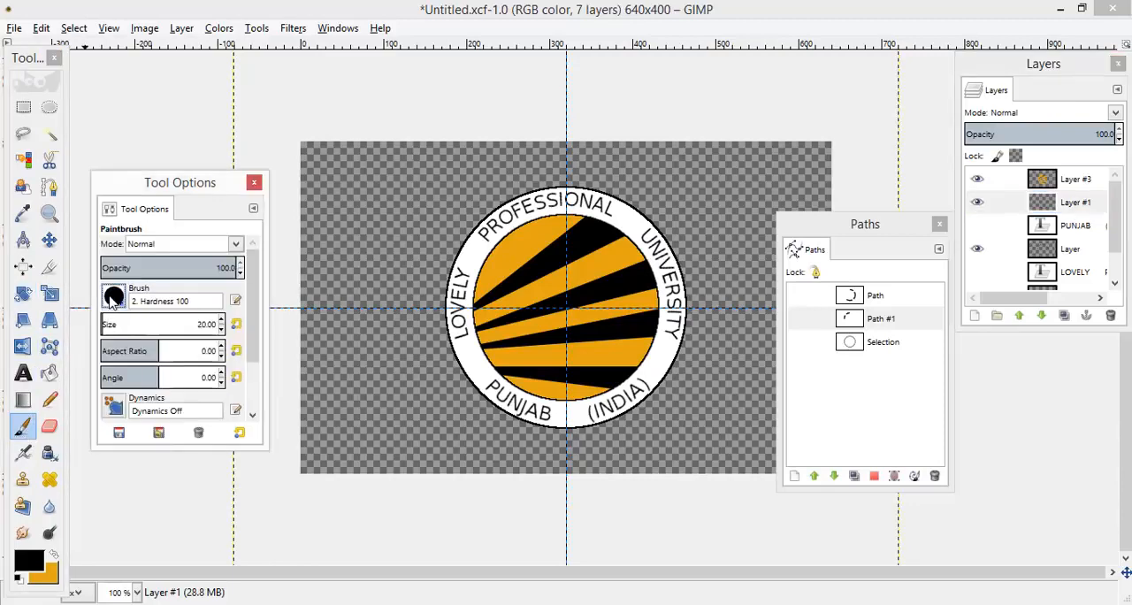
pyautogui.click(113, 297)
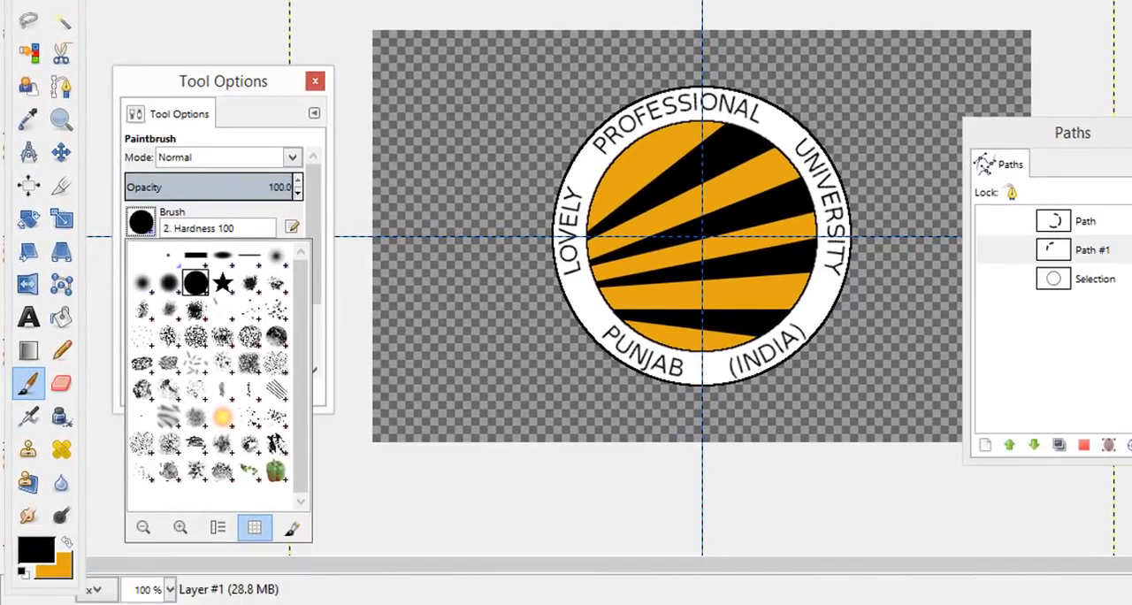
pyautogui.press('Escape')
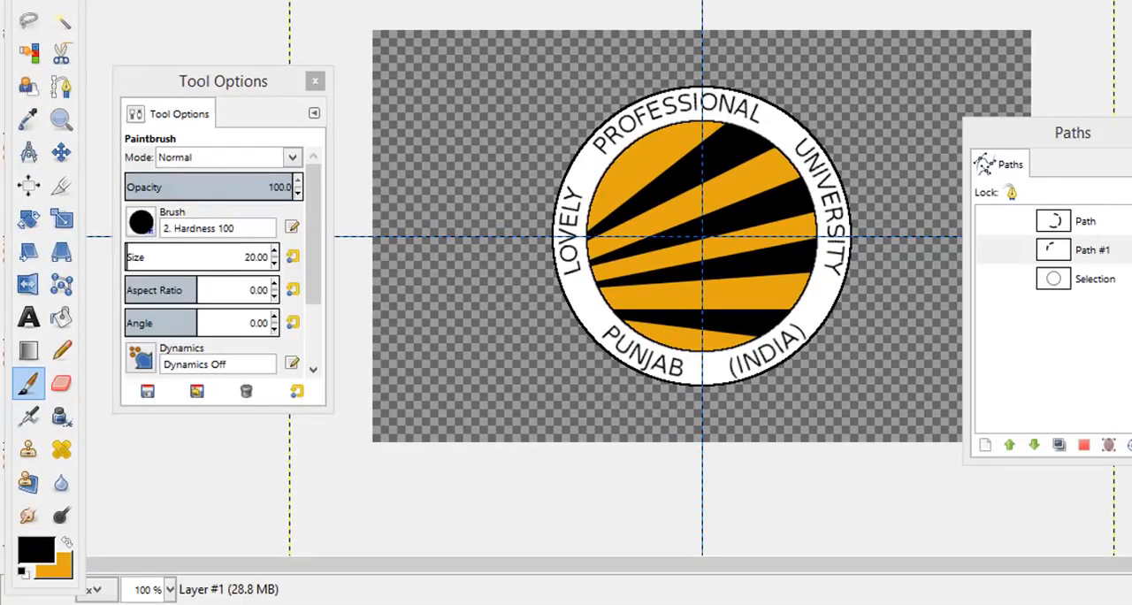
pyautogui.press('Return')
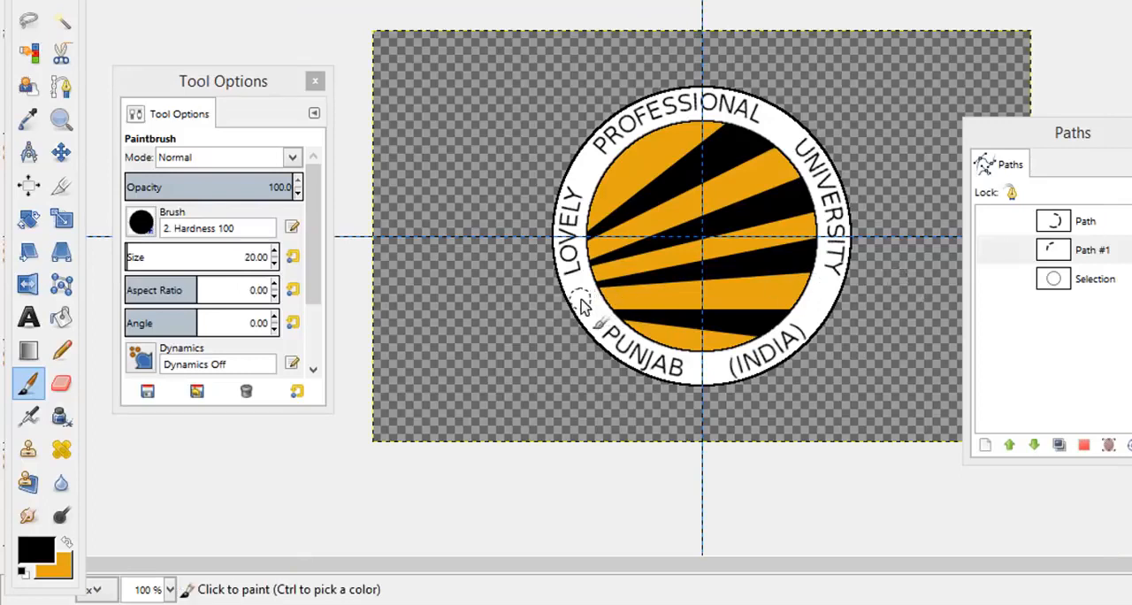
# Step: Set the brush size to 11 and paint one black dot between LOVELY and PUNJAB and another between (INDIA) and UNIVERSITY
pyautogui.click(274, 264)
pyautogui.click(274, 263)
pyautogui.click(274, 264)
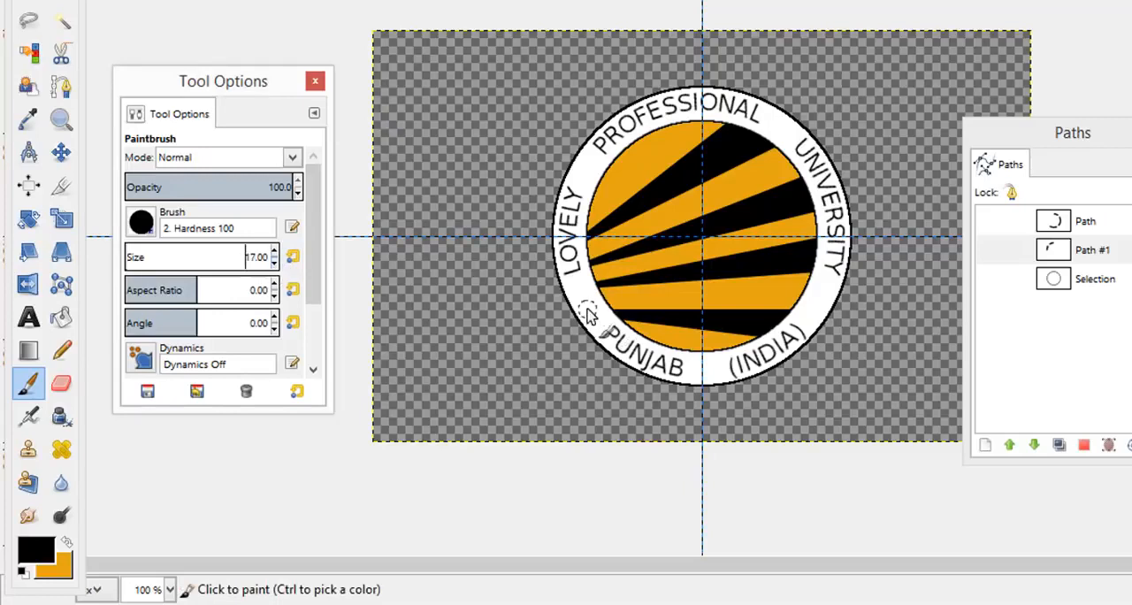
pyautogui.click(274, 267)
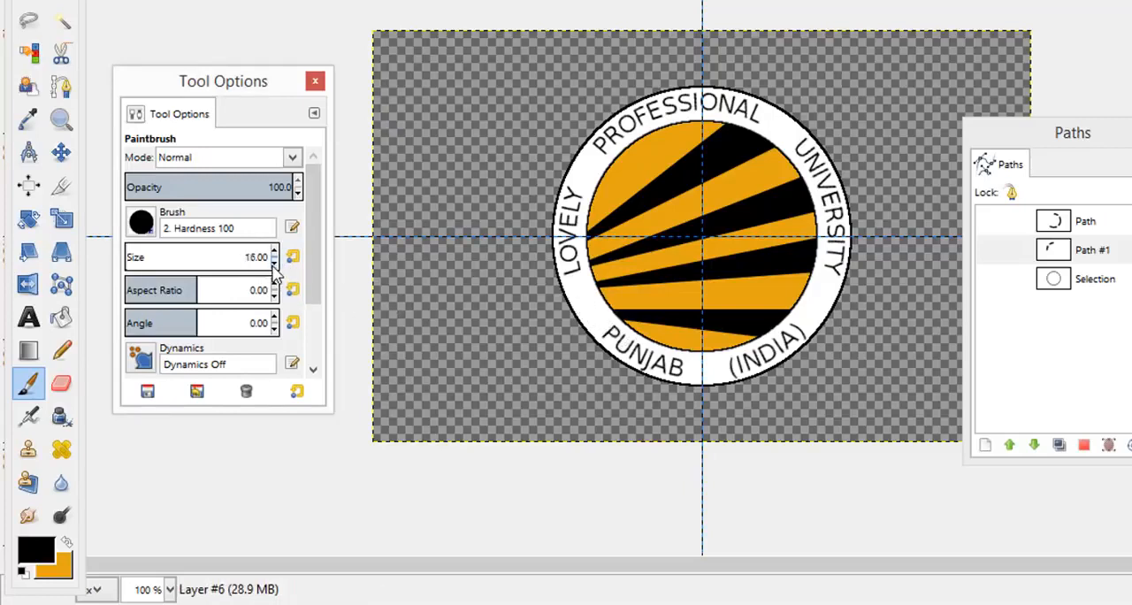
pyautogui.click(275, 267)
pyautogui.click(274, 267)
pyautogui.click(274, 267)
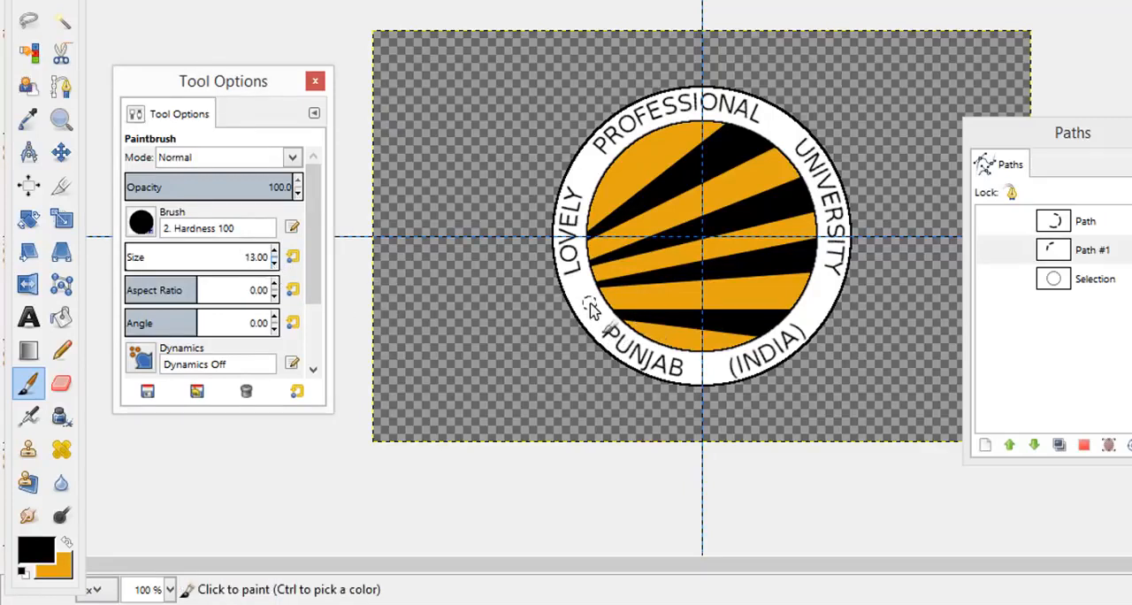
pyautogui.click(274, 267)
pyautogui.click(275, 267)
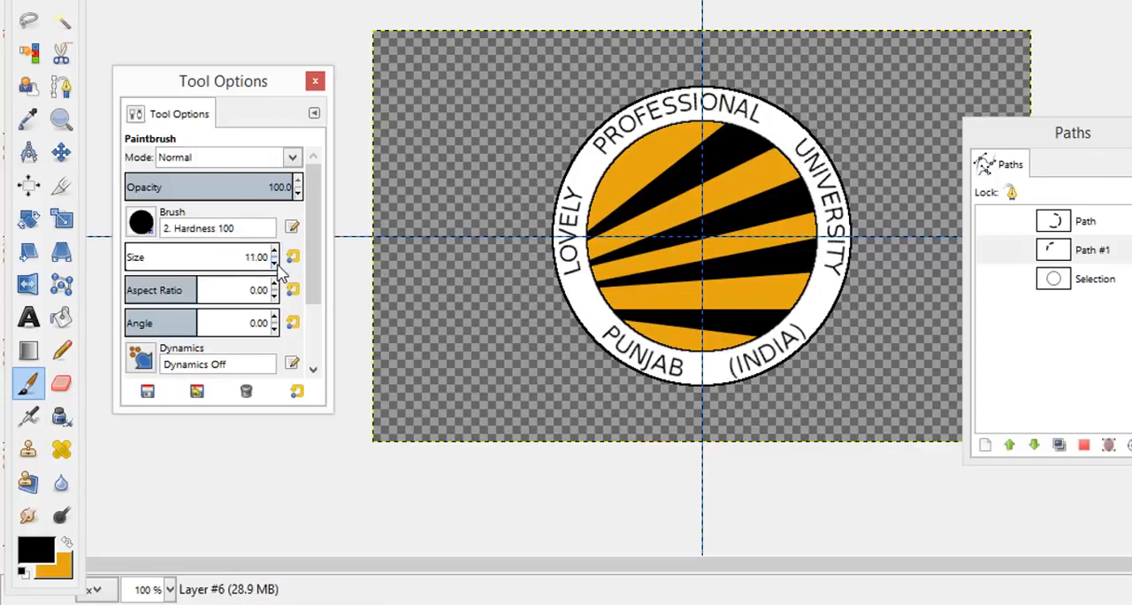
pyautogui.click(586, 300)
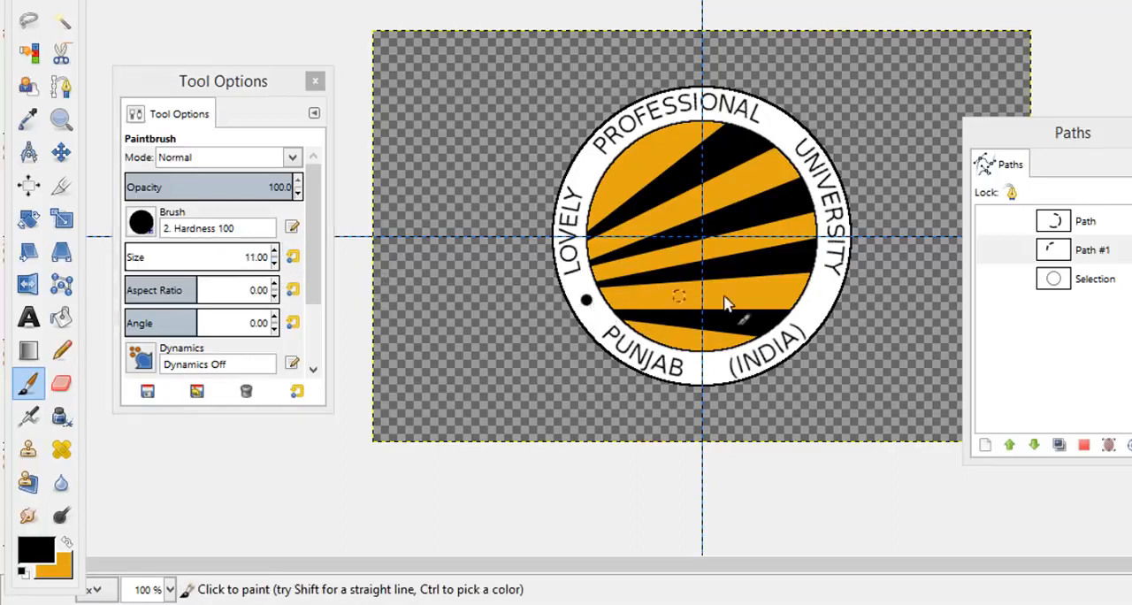
pyautogui.click(819, 298)
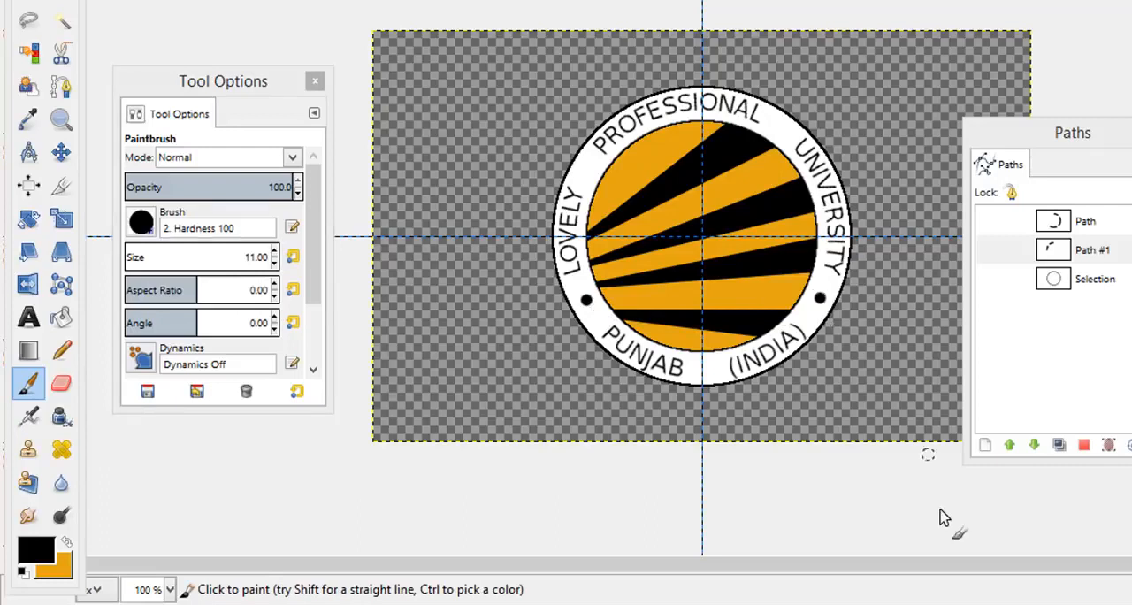